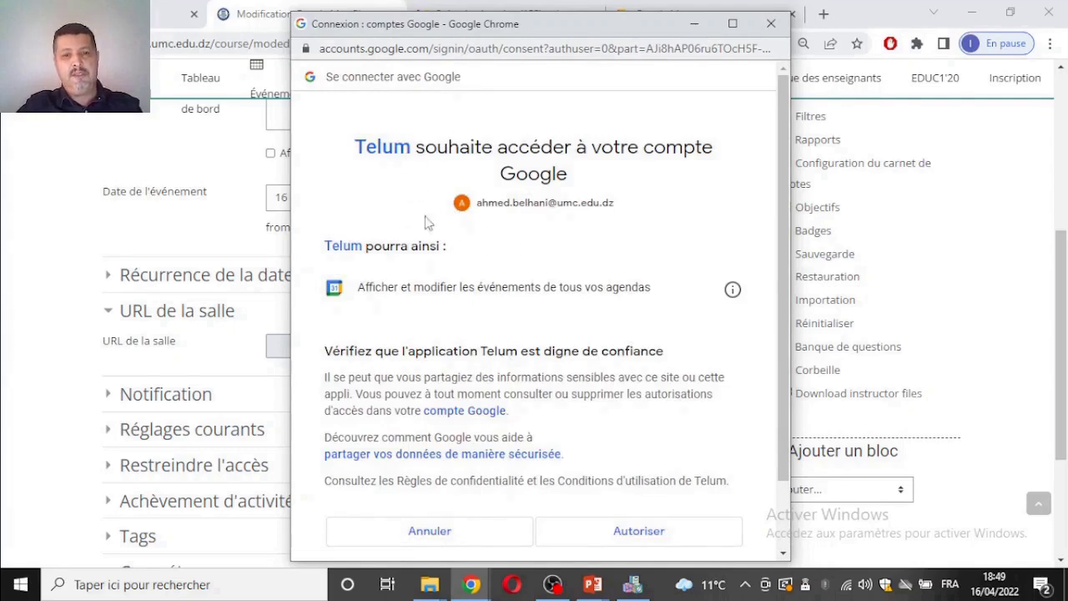
# Step: Authorise Telum to access the Google account so the Google Meet room URL is created, and review the activity form
pyautogui.click(639, 529)
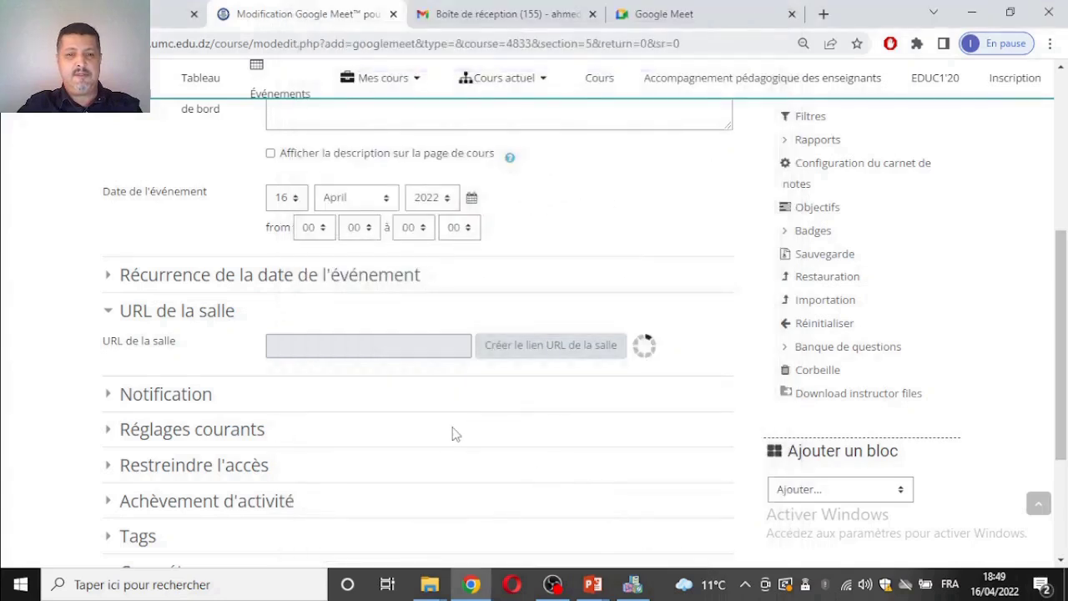
pyautogui.click(331, 345)
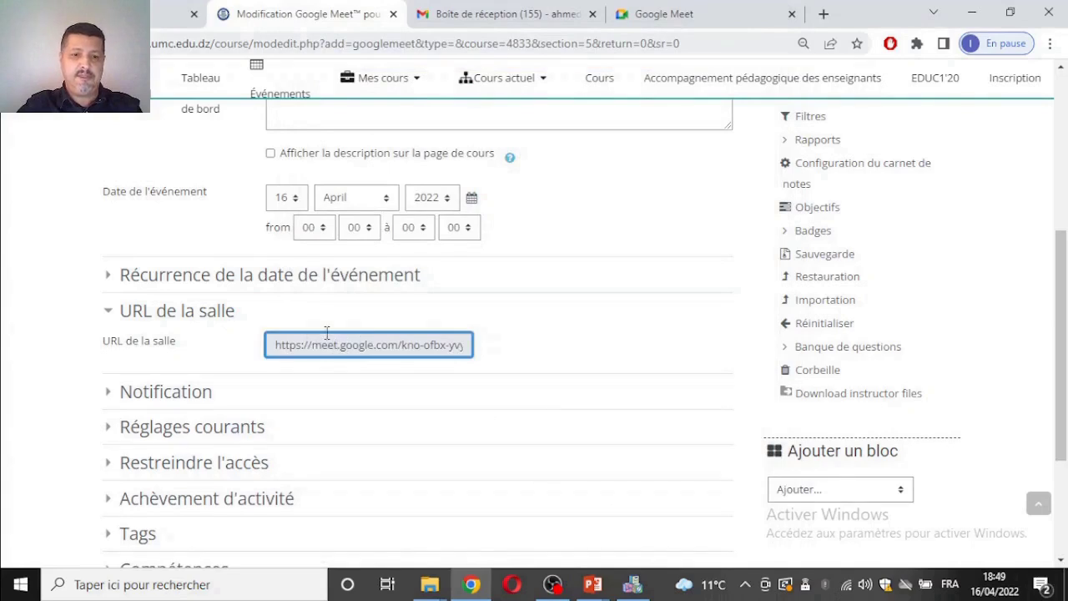
pyautogui.scroll(3, 326, 334)
pyautogui.scroll(-1, 335, 337)
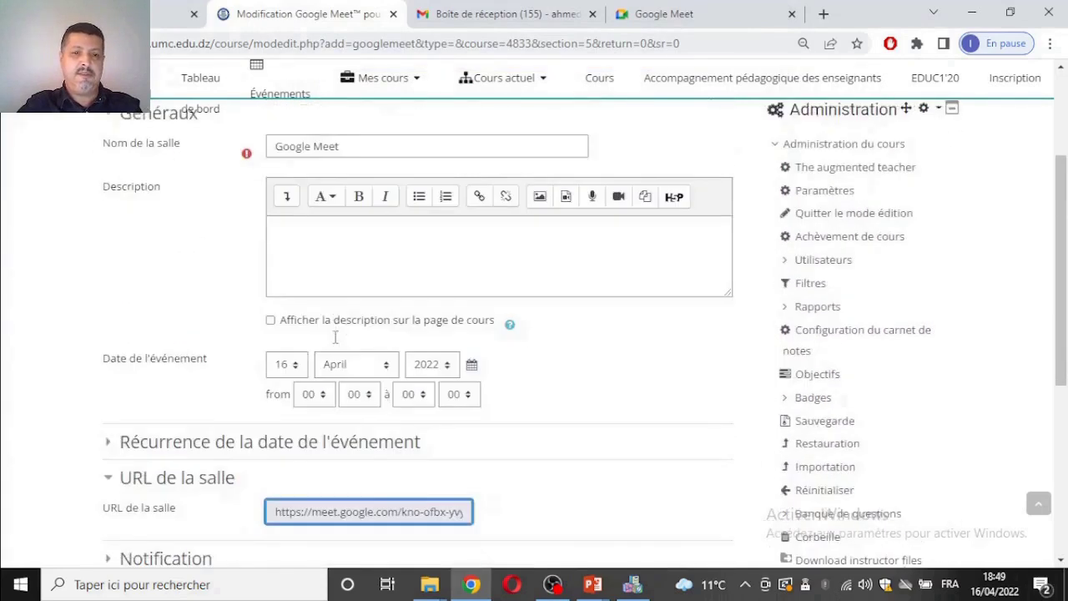
# Step: Save the Google Meet activity and return to the course
pyautogui.scroll(-4, 335, 337)
pyautogui.scroll(-1, 373, 380)
pyautogui.click(441, 417)
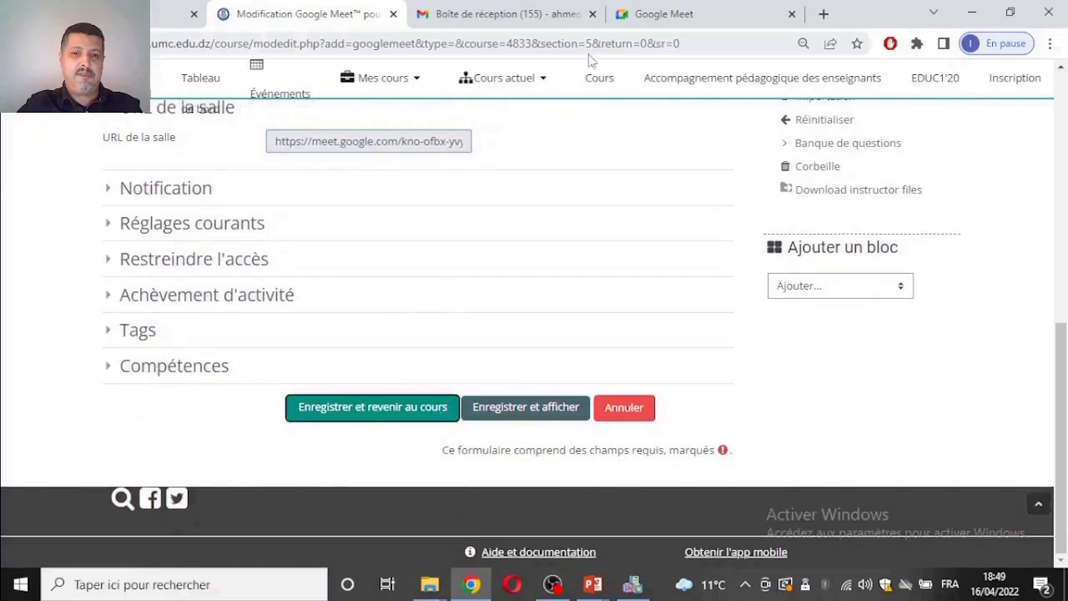
# Step: Close the Google Meet and Gmail tabs and return to the course page
pyautogui.middleClick(657, 21)
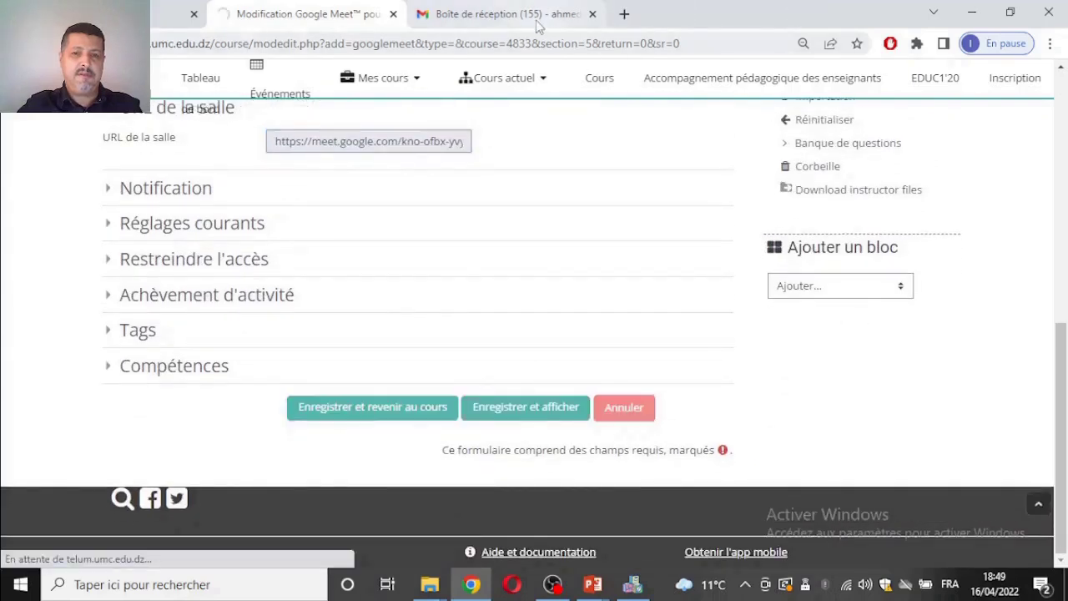
pyautogui.click(529, 17)
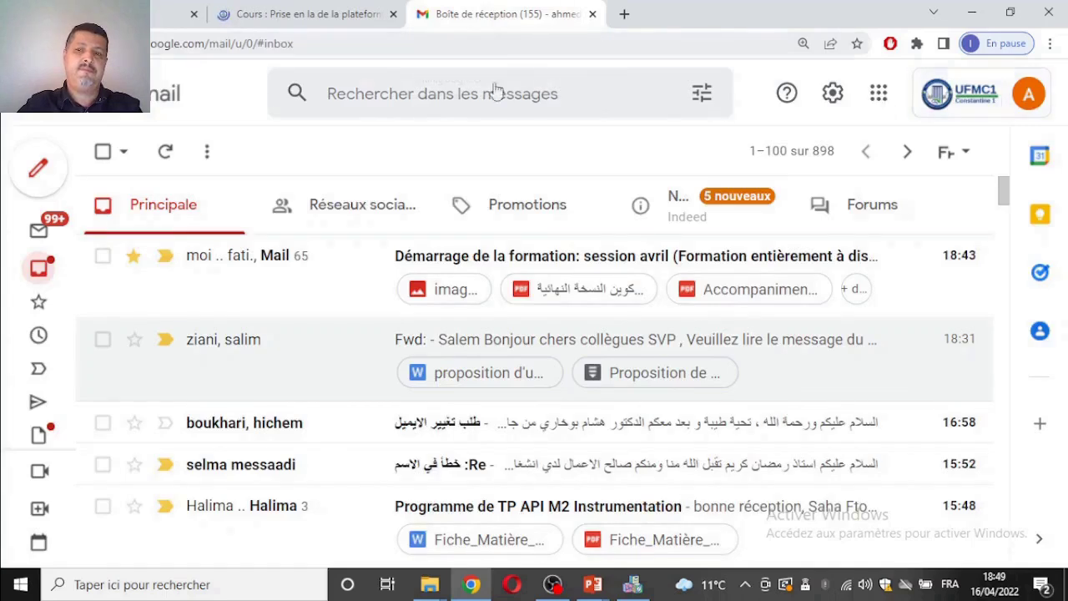
pyautogui.click(338, 15)
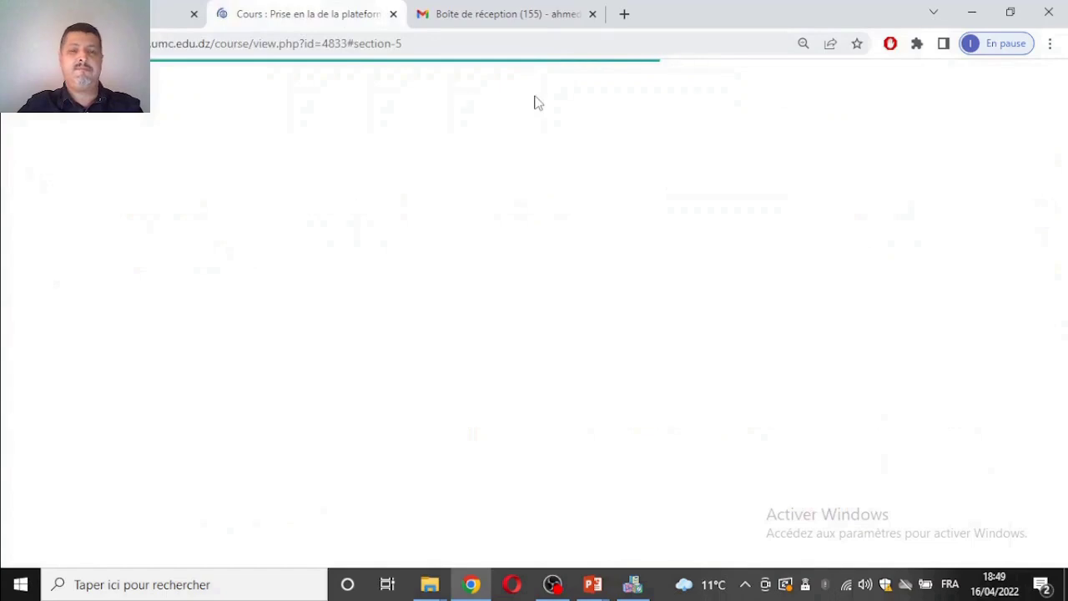
pyautogui.middleClick(522, 15)
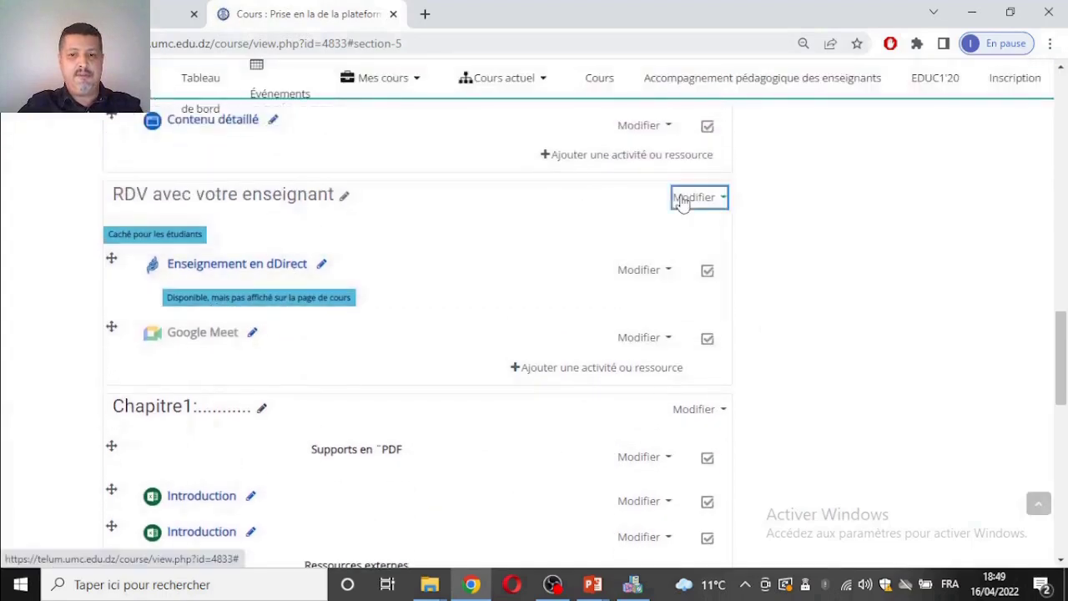
# Step: Make the section RDV avec votre enseignant and its Google Meet activity visible to students
pyautogui.click(685, 200)
pyautogui.click(609, 283)
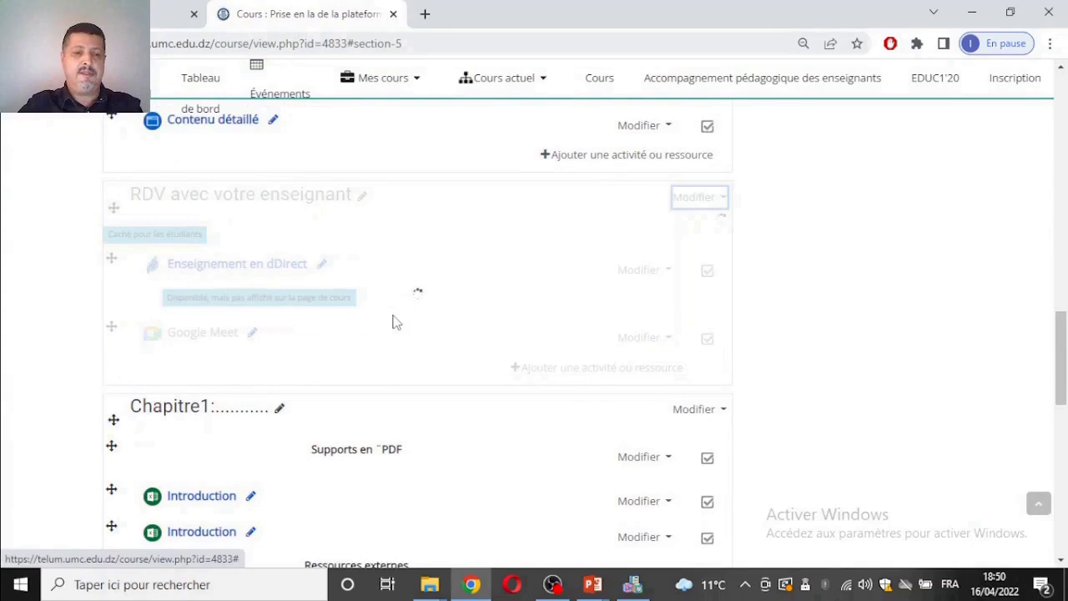
pyautogui.rightClick(224, 286)
pyautogui.click(420, 273)
pyautogui.click(644, 281)
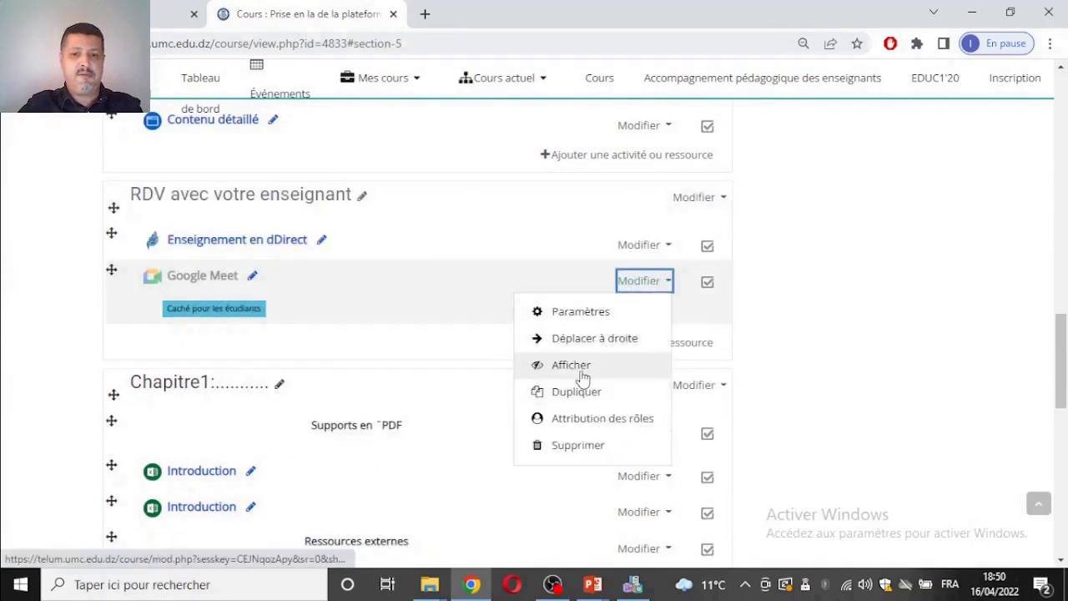
pyautogui.click(582, 372)
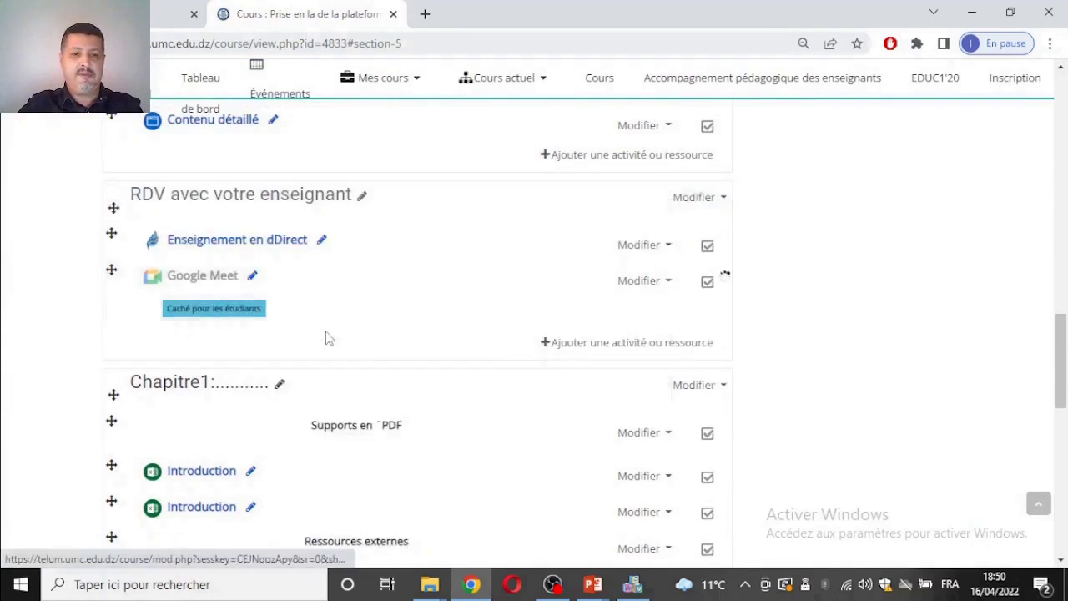
# Step: Open the Google Meet activity in a new tab, preview its meeting room, and return to the course page
pyautogui.rightClick(215, 282)
pyautogui.press('Escape')
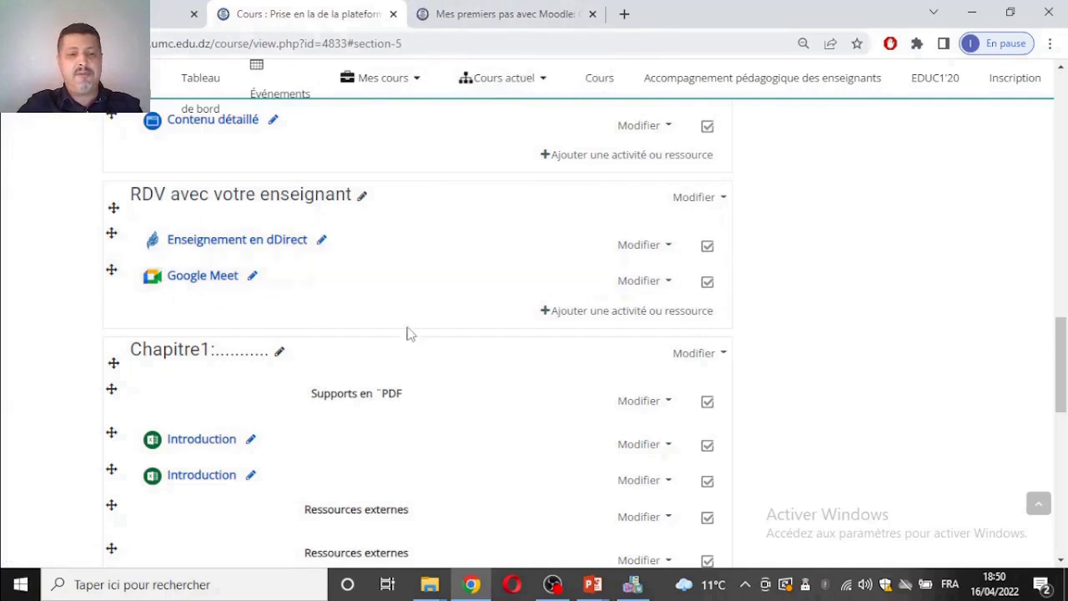
pyautogui.click(517, 18)
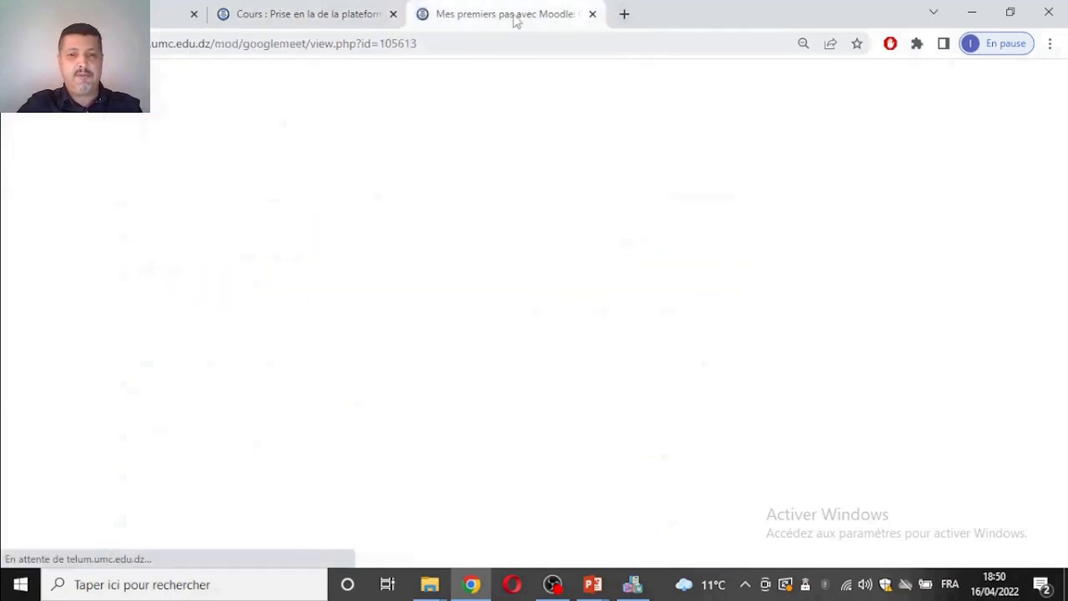
pyautogui.click(182, 332)
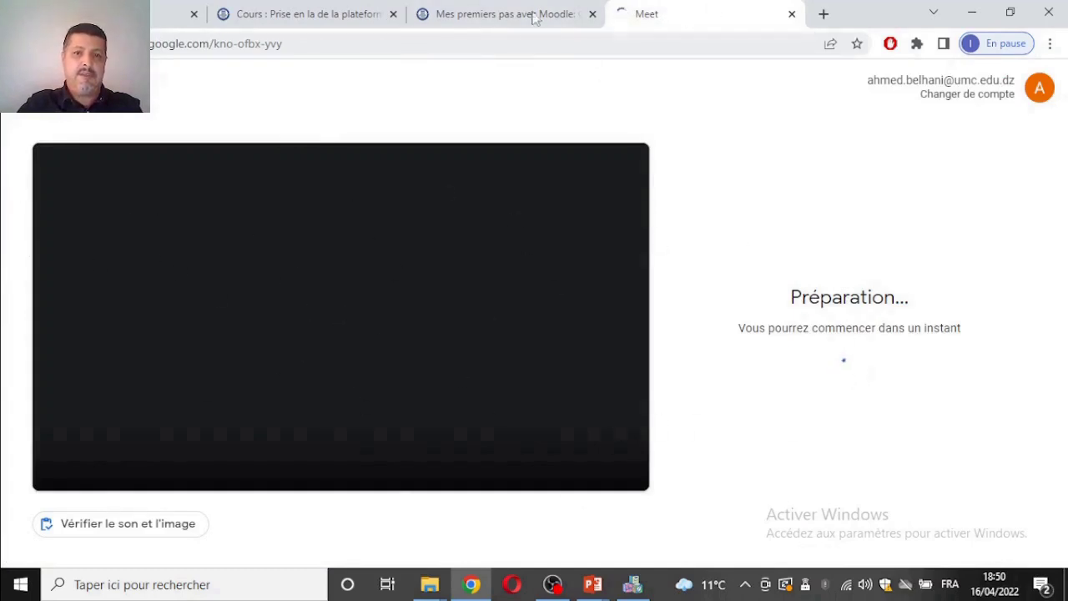
pyautogui.hotkey('ctrl', 'w')
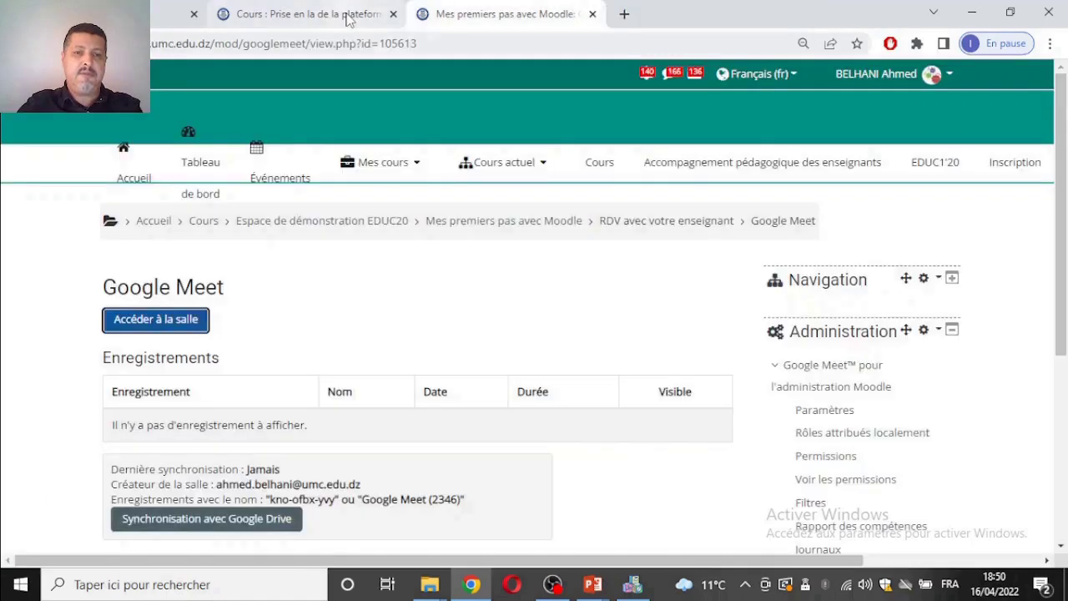
pyautogui.click(349, 17)
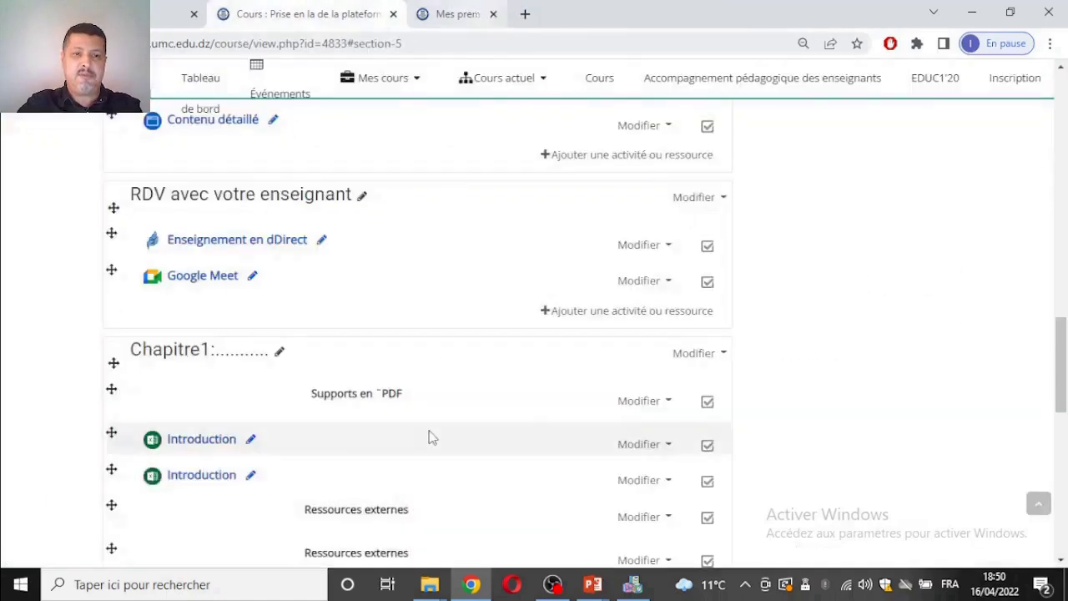
# Step: Add a Chat activity to the section RDV avec votre enseignant and name it Direct via le chat
pyautogui.click(598, 322)
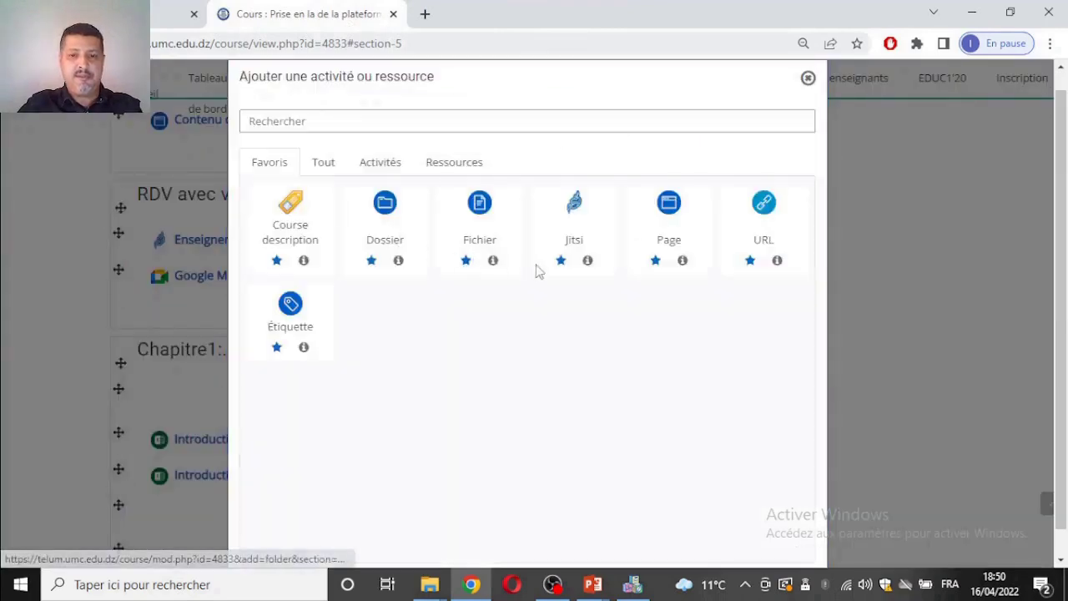
pyautogui.click(379, 162)
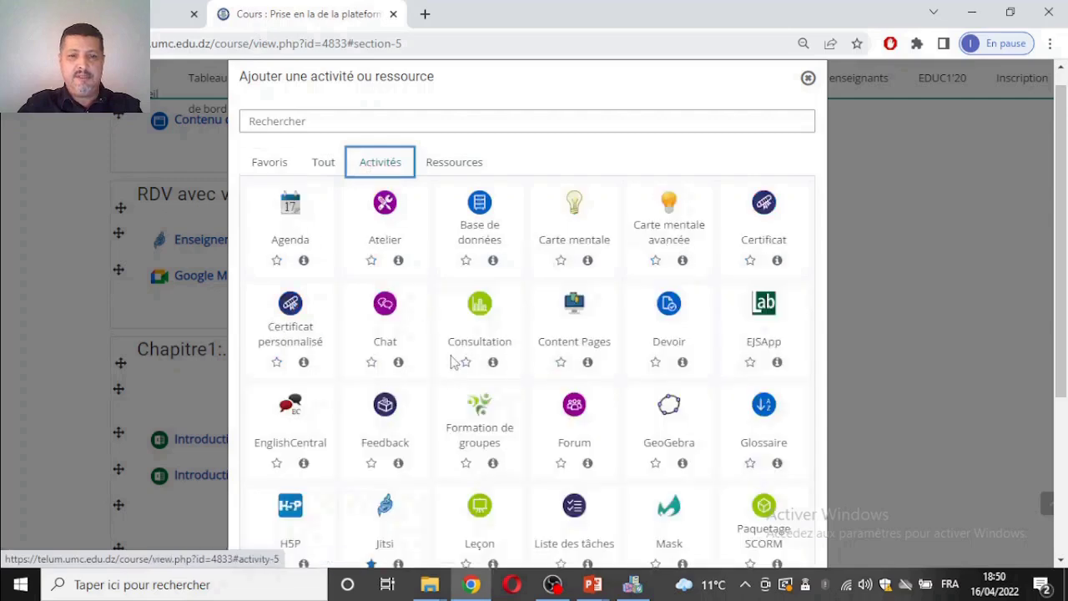
pyautogui.click(398, 309)
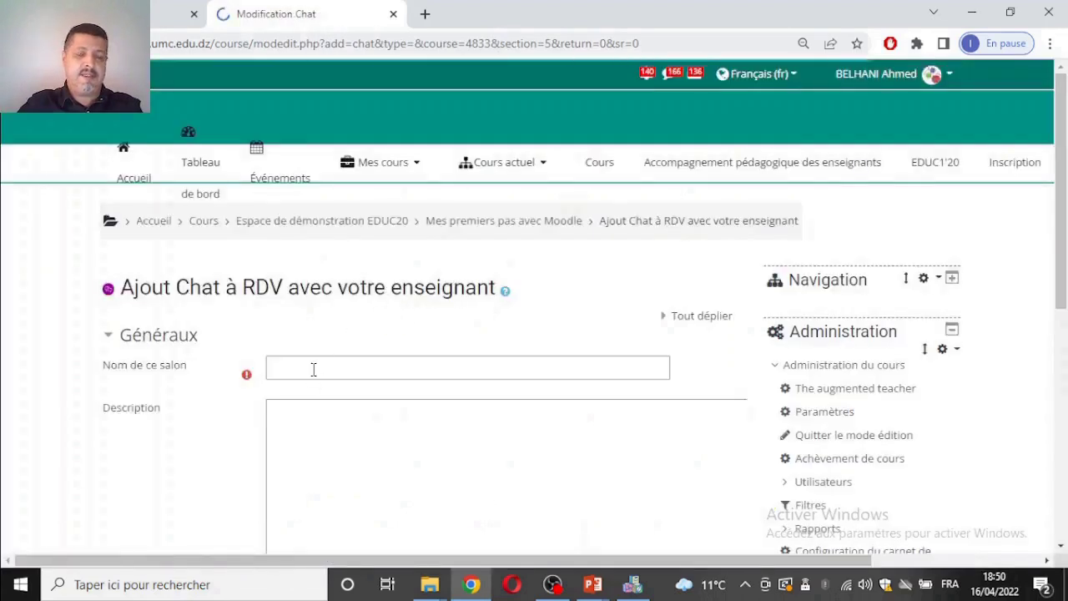
pyautogui.click(314, 369)
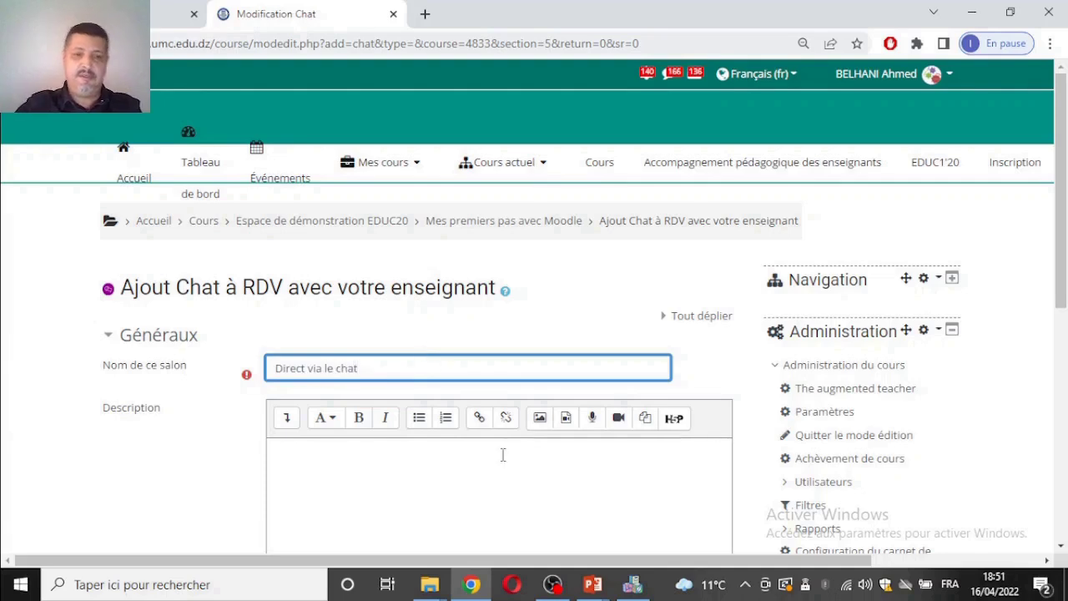
# Step: In the chat session settings, allow everyone to view past sessions by choosing Oui
pyautogui.scroll(-3, 499, 454)
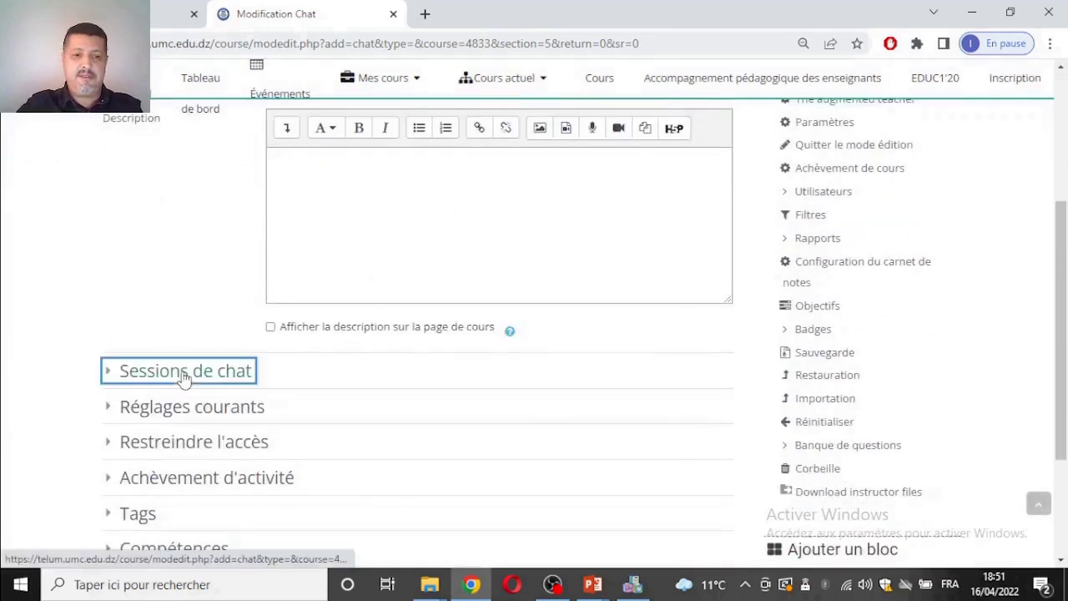
pyautogui.click(184, 371)
pyautogui.scroll(-2, 348, 350)
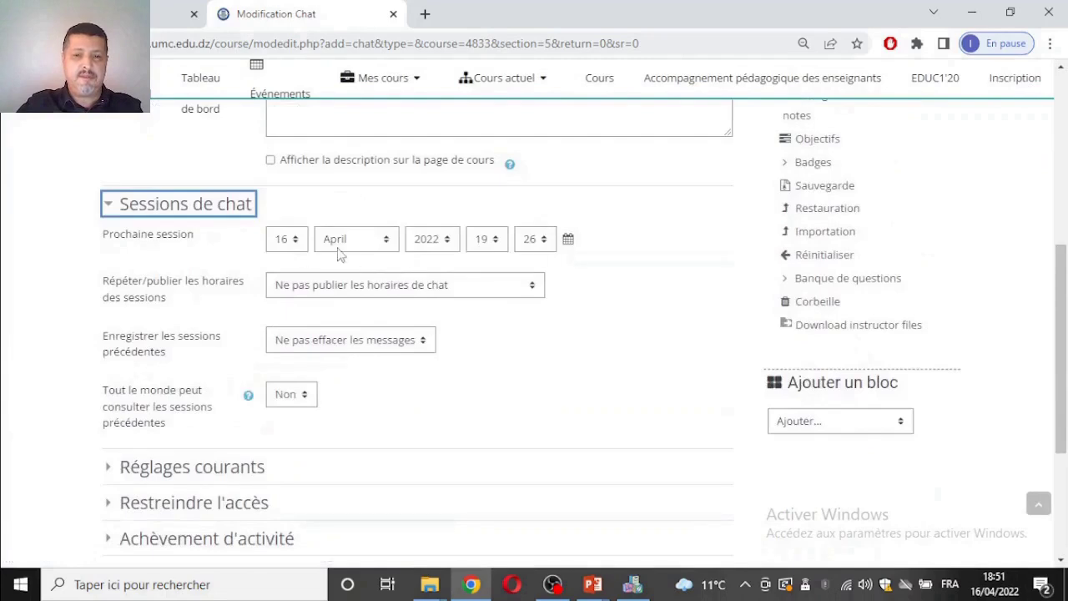
pyautogui.scroll(-2, 317, 225)
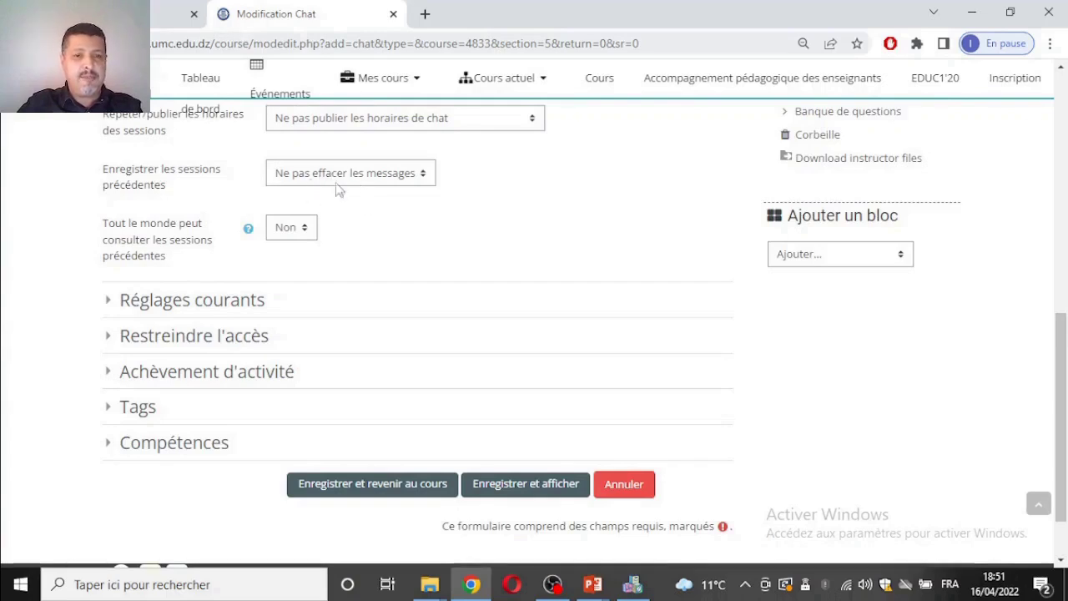
pyautogui.scroll(2, 347, 237)
pyautogui.scroll(-2, 209, 281)
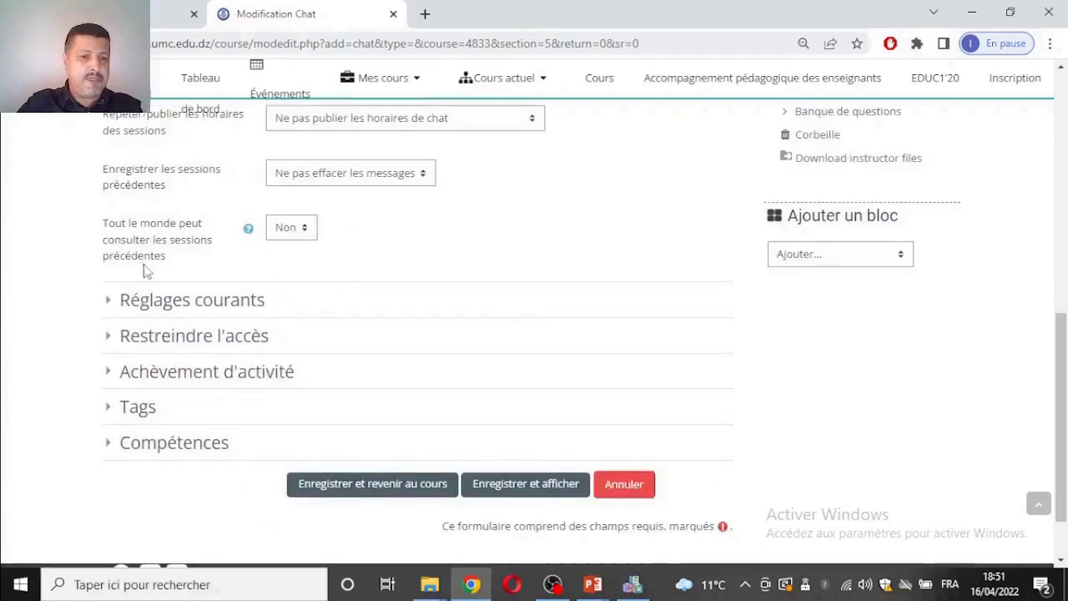
pyautogui.click(292, 237)
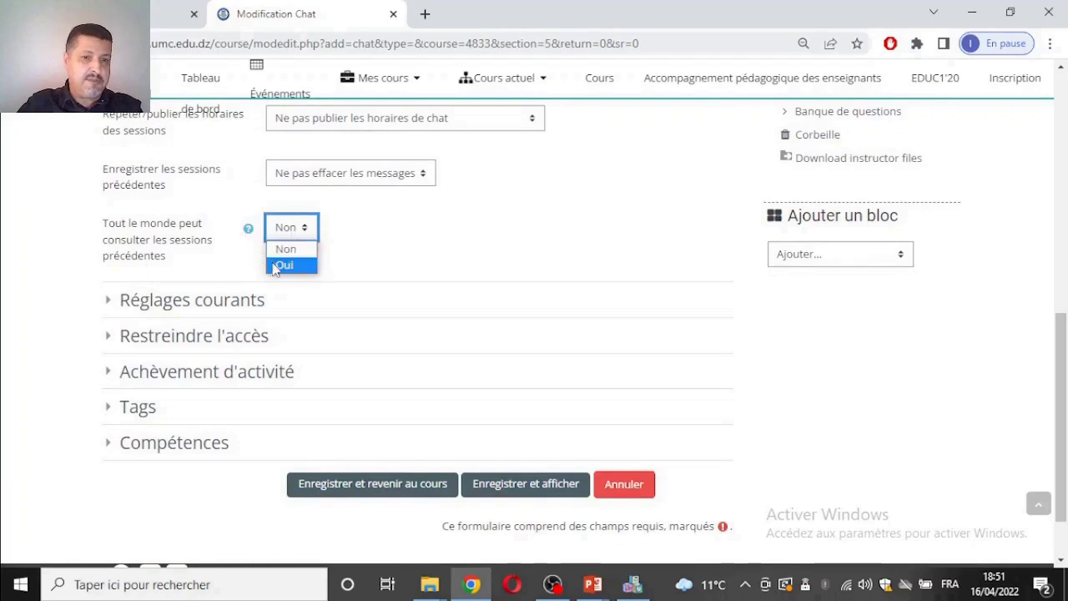
pyautogui.click(276, 267)
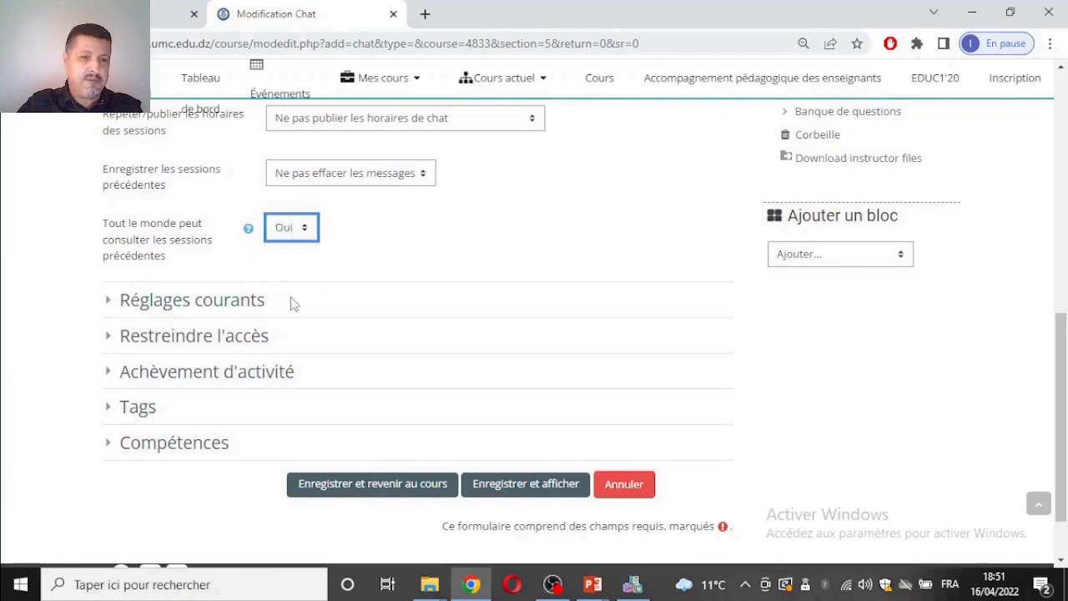
# Step: Read the help for the past-sessions viewing setting, and save and display the chat activity
pyautogui.scroll(-1, 318, 296)
pyautogui.scroll(-1, 318, 296)
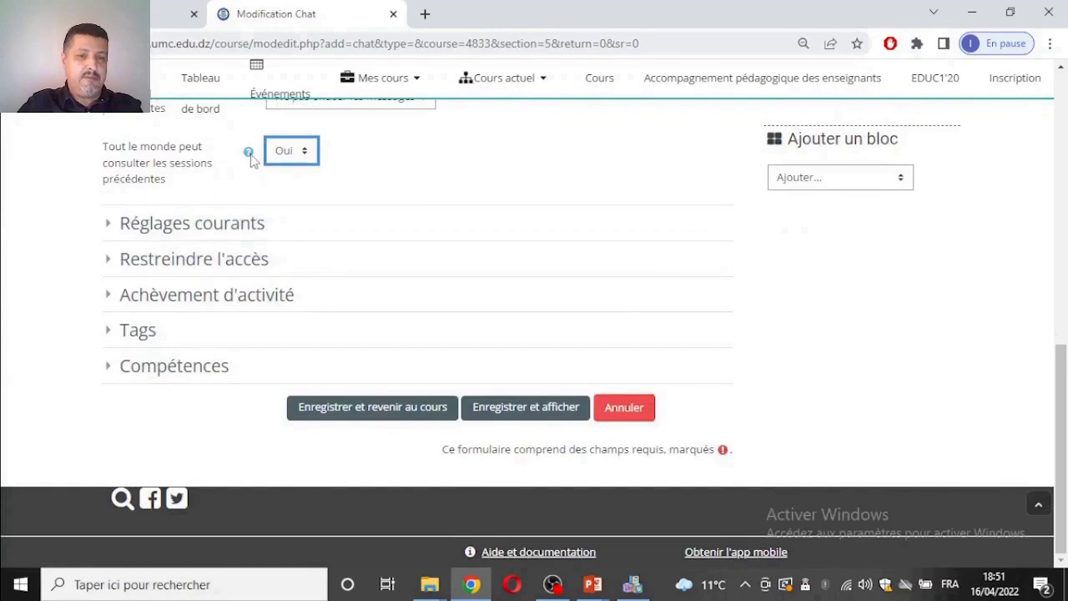
pyautogui.scroll(1, 248, 154)
pyautogui.click(249, 237)
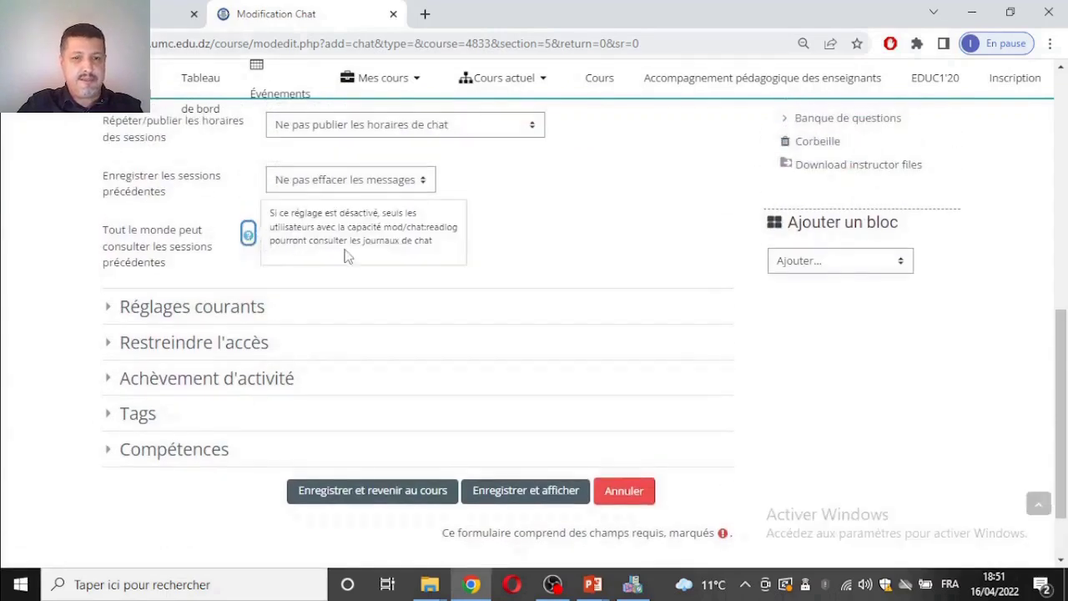
pyautogui.click(399, 302)
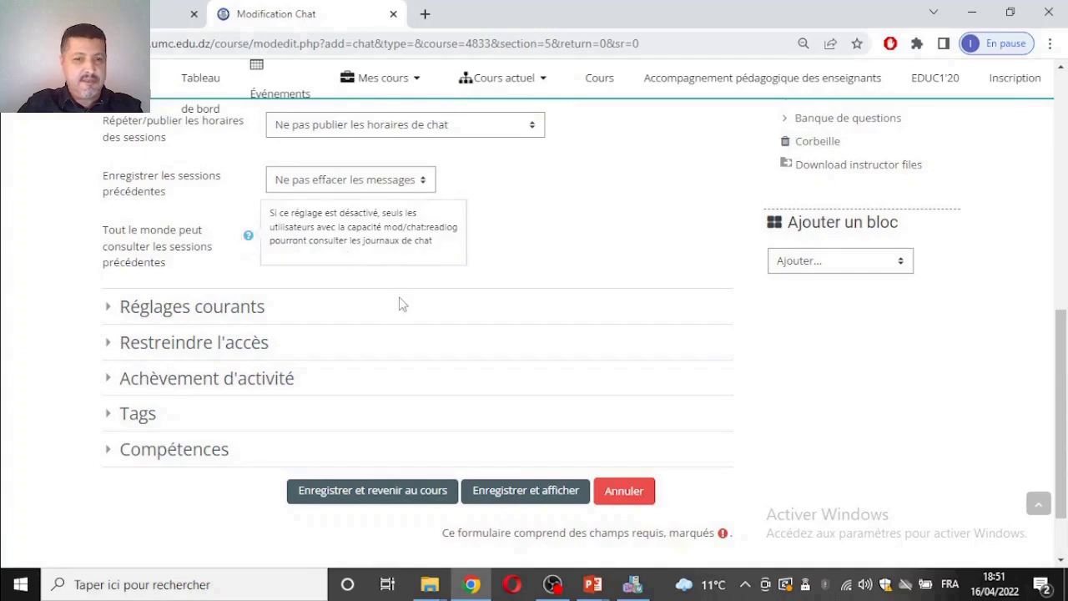
pyautogui.click(519, 501)
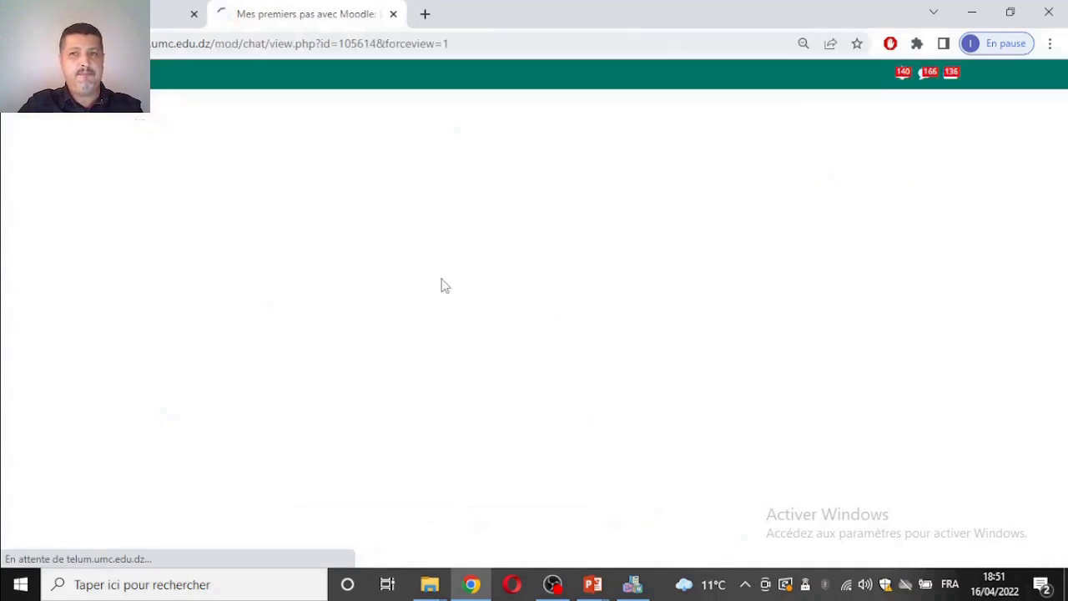
# Step: Enter the Direct via le chat room, send the message Bonjour, and close the chat window
pyautogui.scroll(-3, 455, 348)
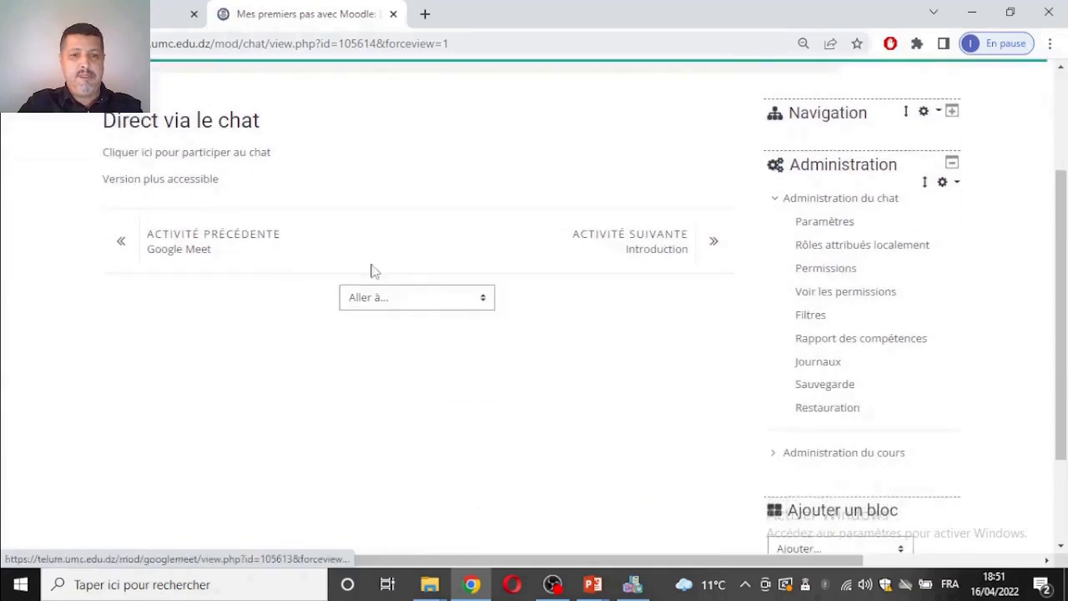
pyautogui.scroll(2, 250, 218)
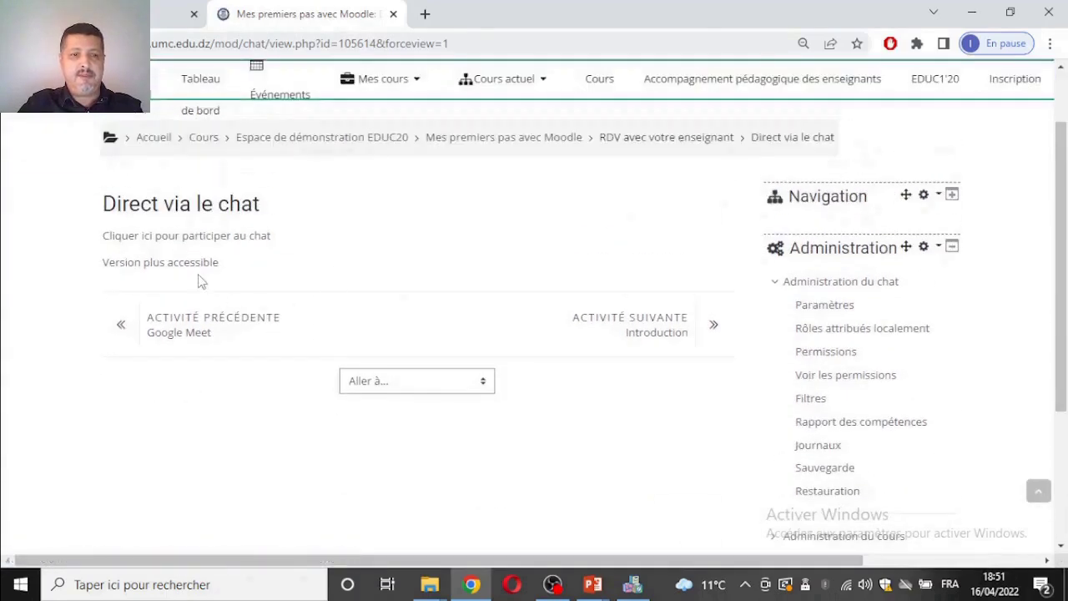
pyautogui.click(192, 244)
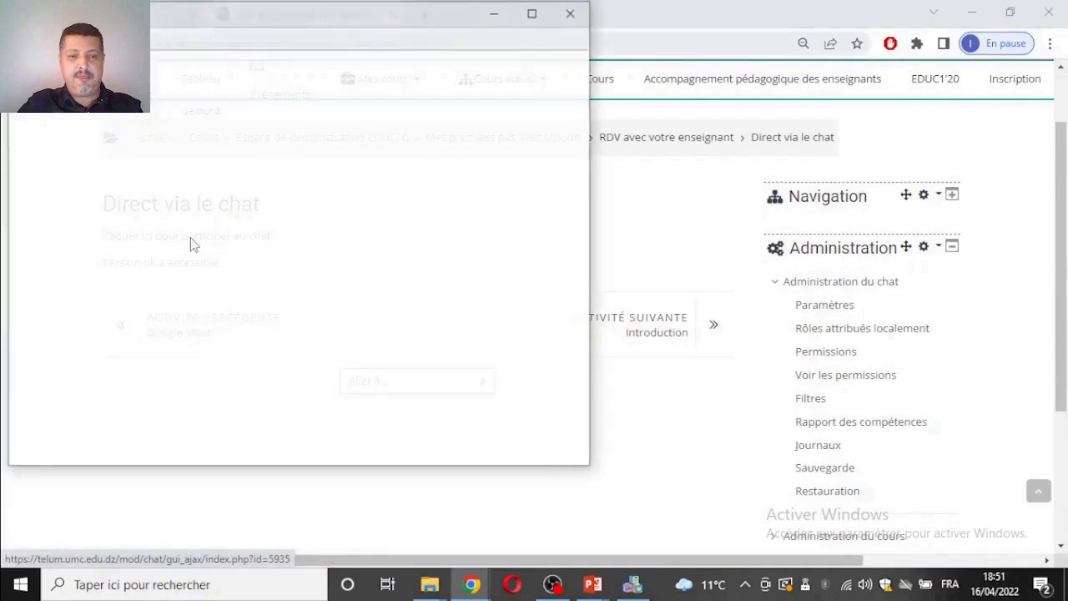
pyautogui.click(568, 13)
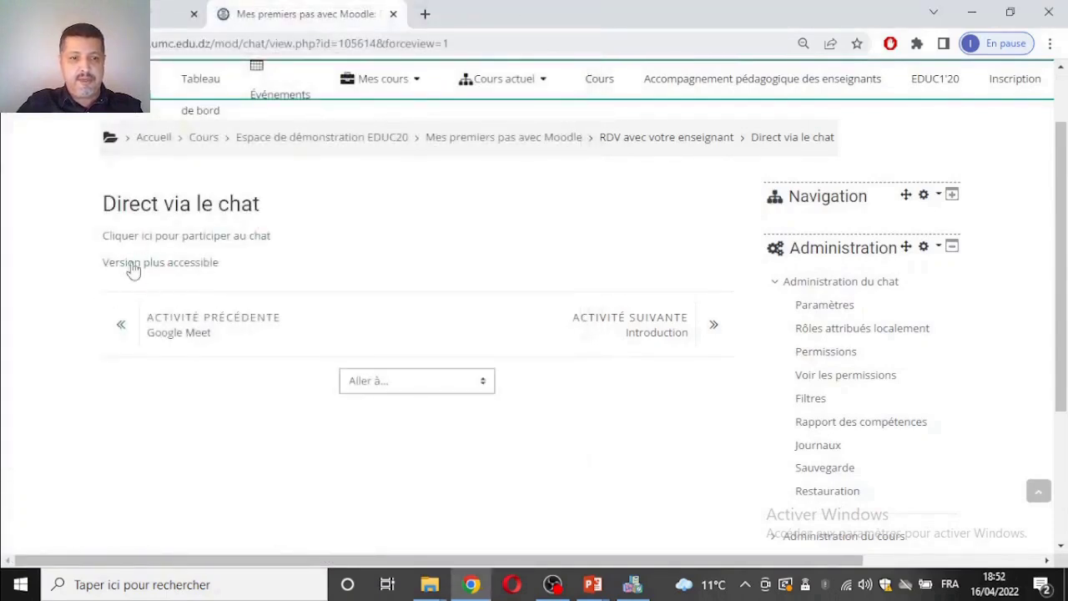
pyautogui.click(197, 238)
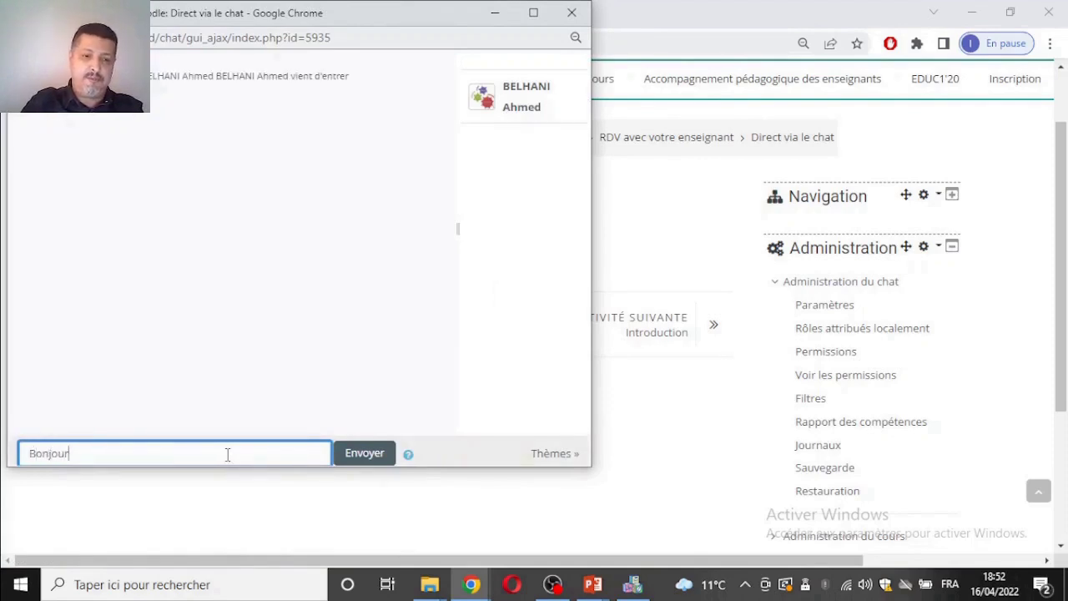
pyautogui.click(368, 458)
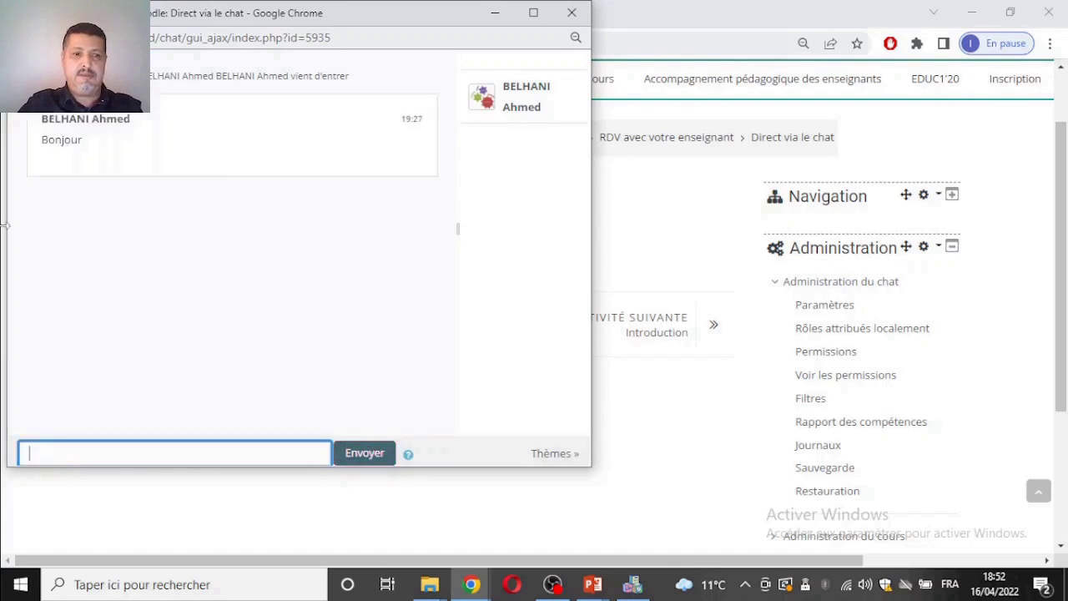
pyautogui.click(571, 13)
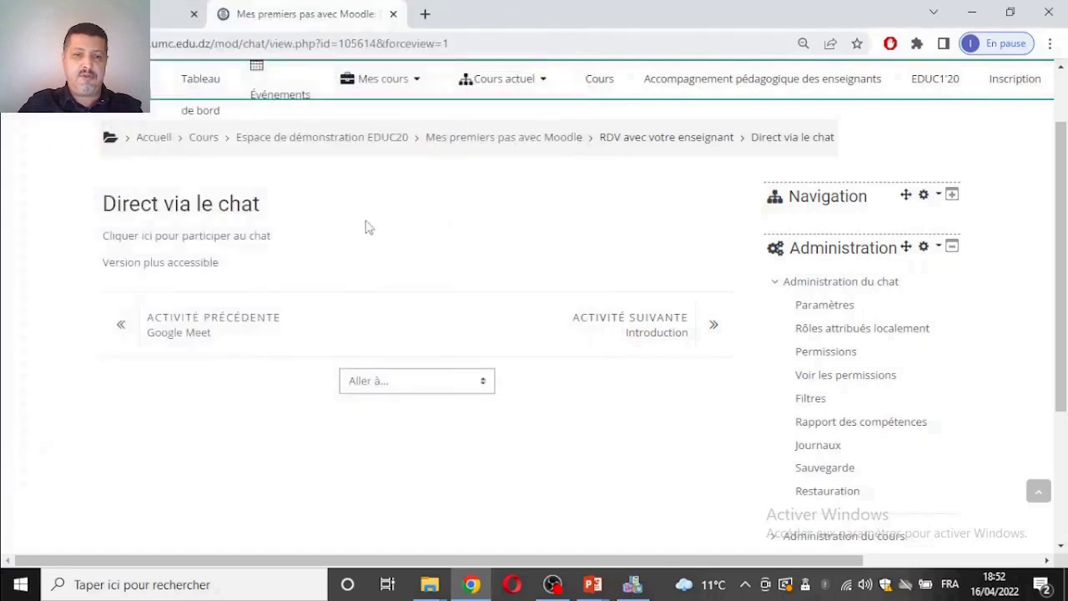
# Step: Reload the chat activity page and consult its previous sessions
pyautogui.click(233, 45)
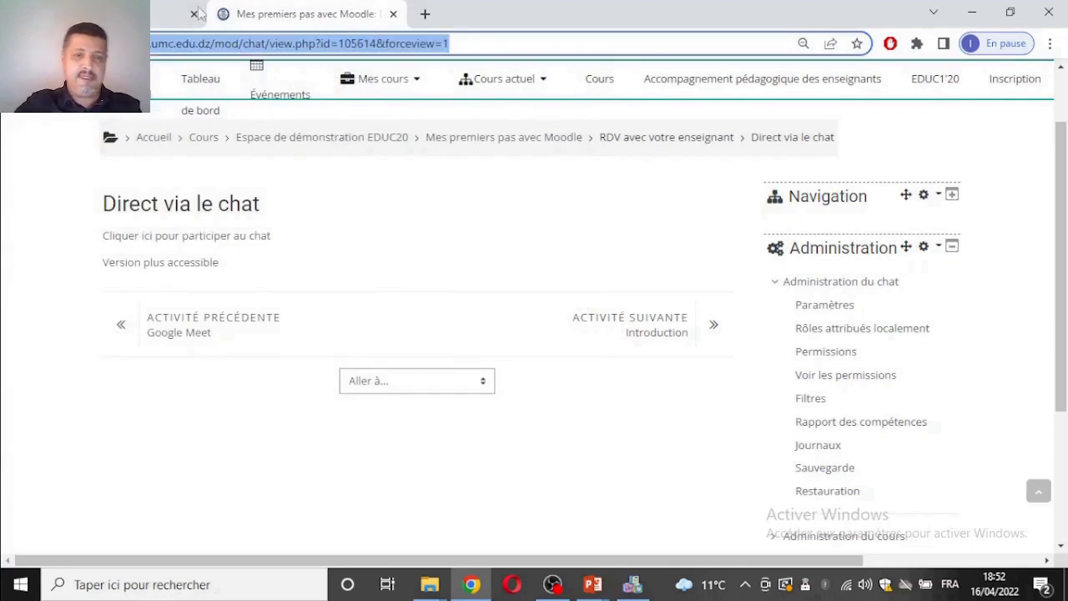
pyautogui.press('Return')
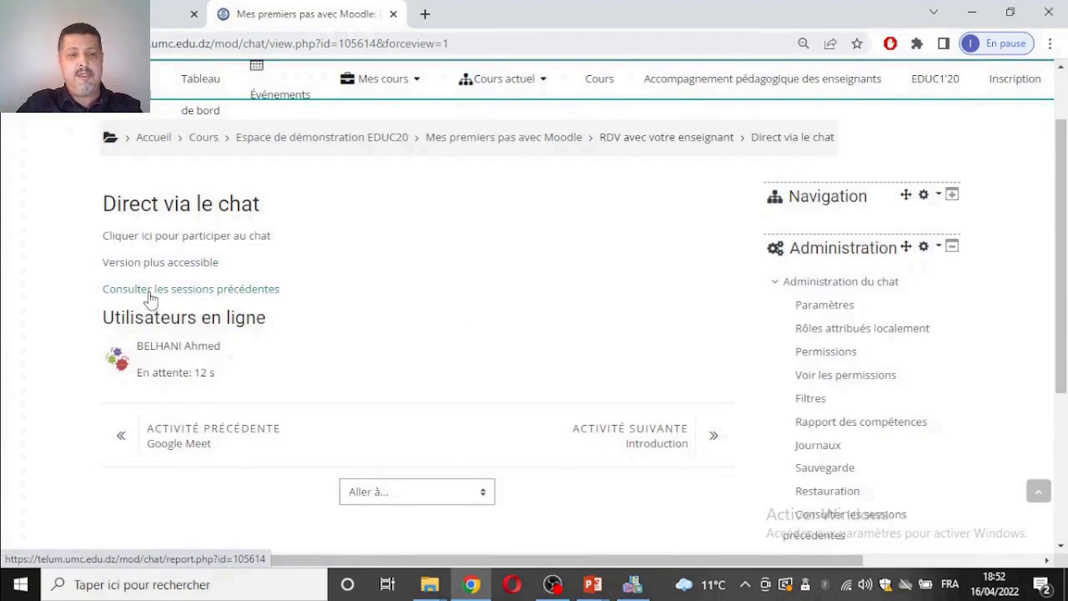
pyautogui.click(151, 292)
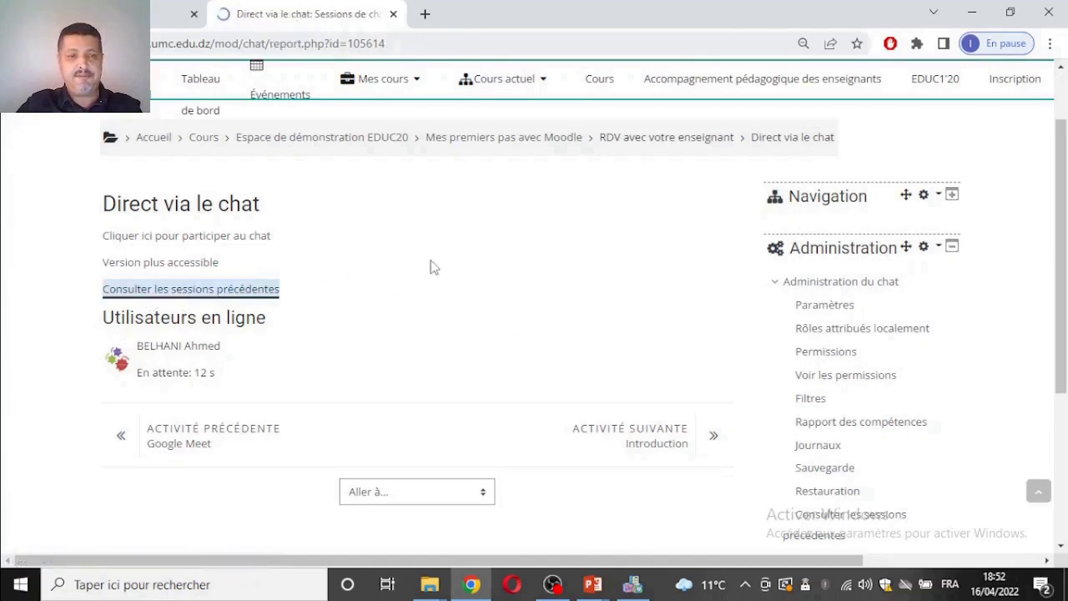
pyautogui.scroll(-3, 501, 304)
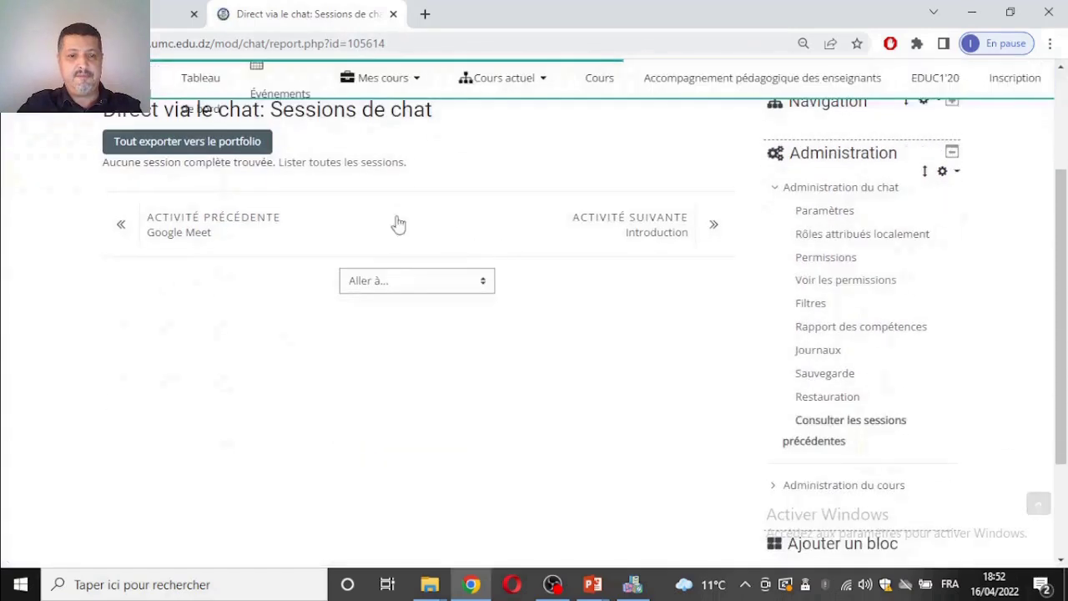
pyautogui.scroll(2, 451, 244)
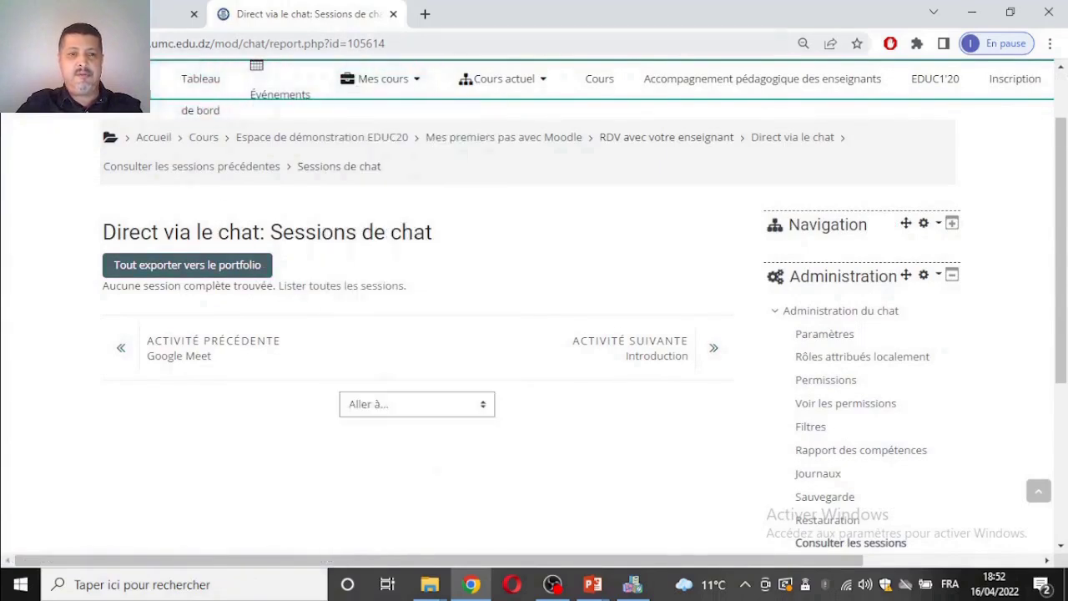
# Step: Go back from the chat sessions report to the course page at the section RDV avec votre enseignant
pyautogui.hotkey('alt', 'Left')
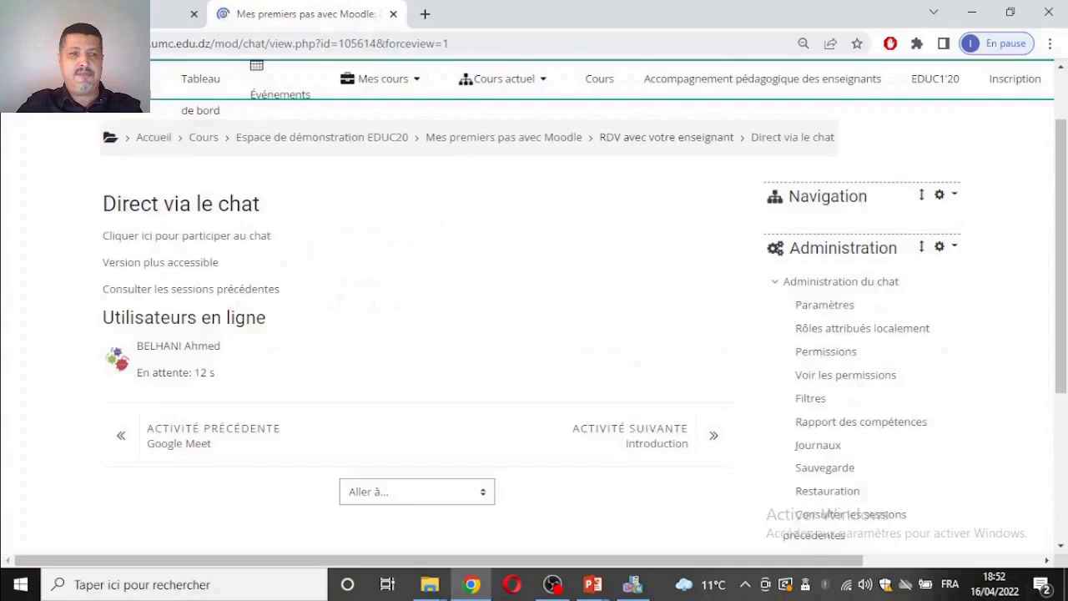
pyautogui.hotkey('alt', 'Left')
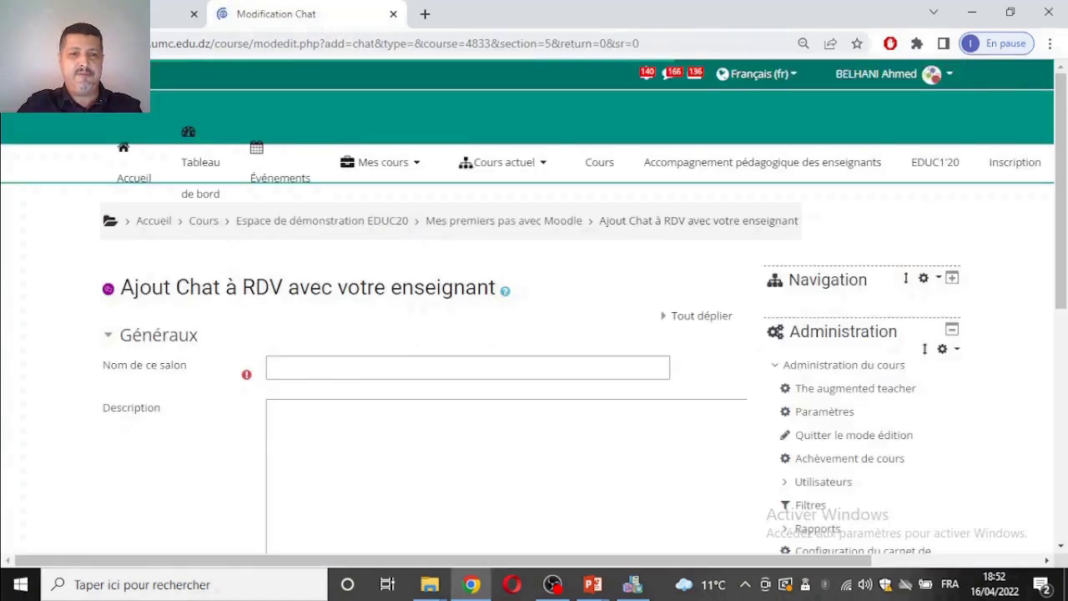
pyautogui.hotkey('alt', 'Left')
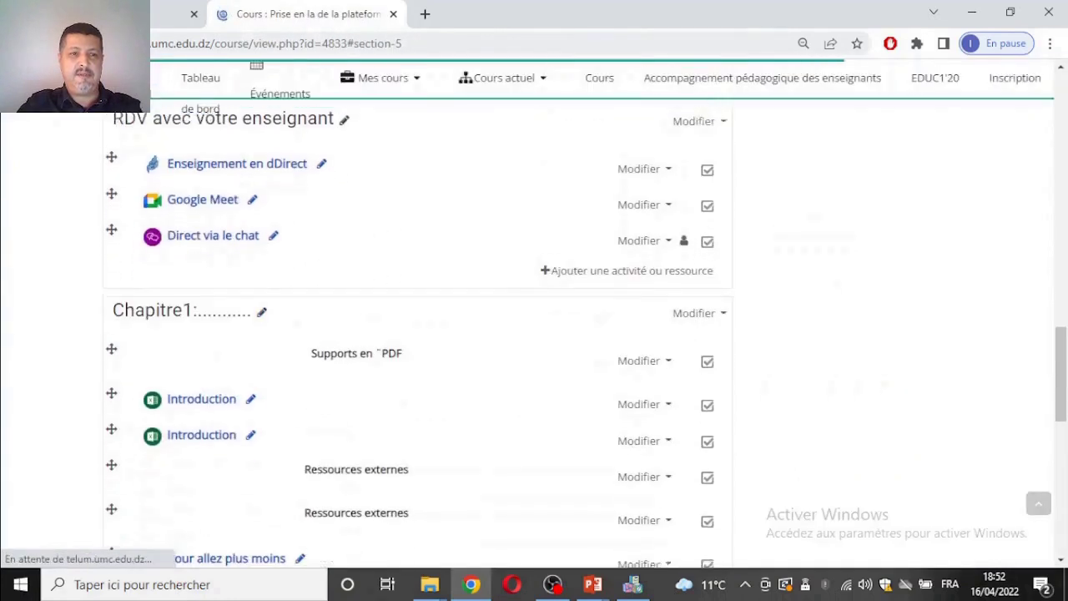
pyautogui.hotkey('alt', 'Left')
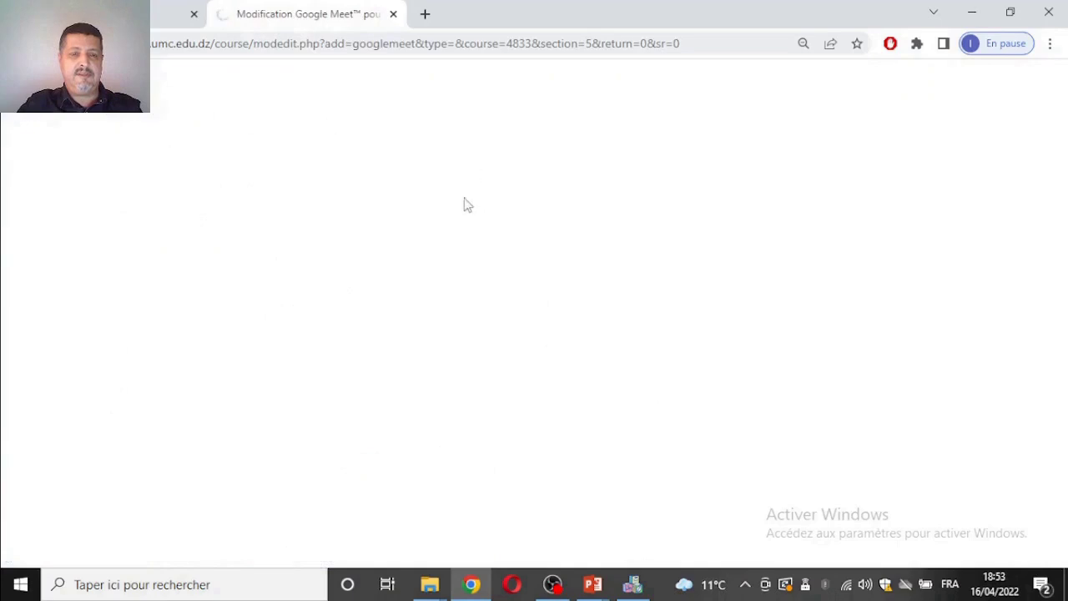
pyautogui.hotkey('alt', 'Left')
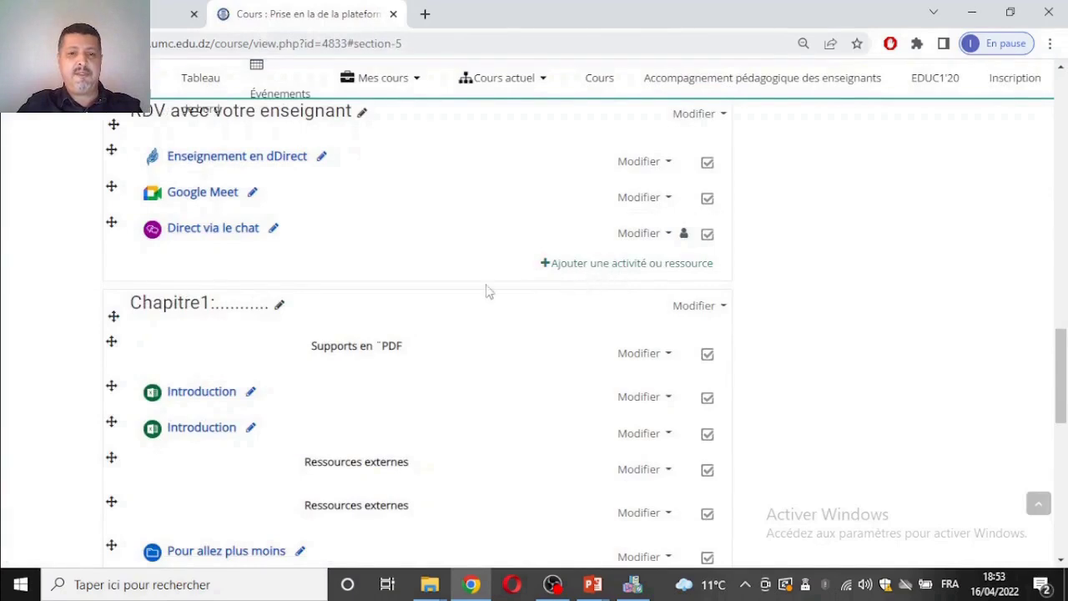
# Step: Start adding a Forum activity to the Chapitre1 section
pyautogui.scroll(-3, 458, 367)
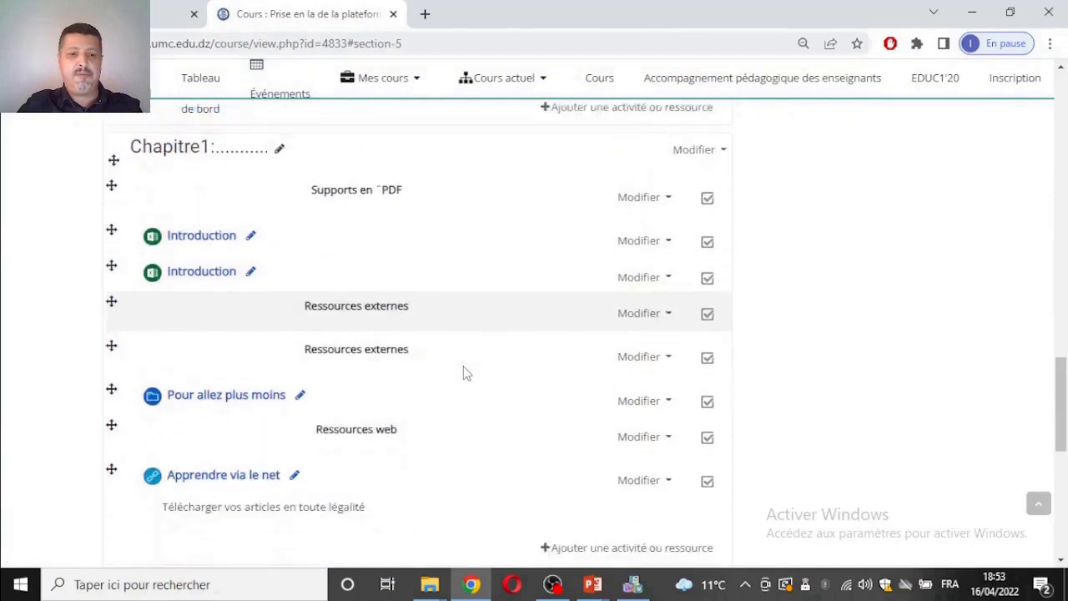
pyautogui.click(642, 461)
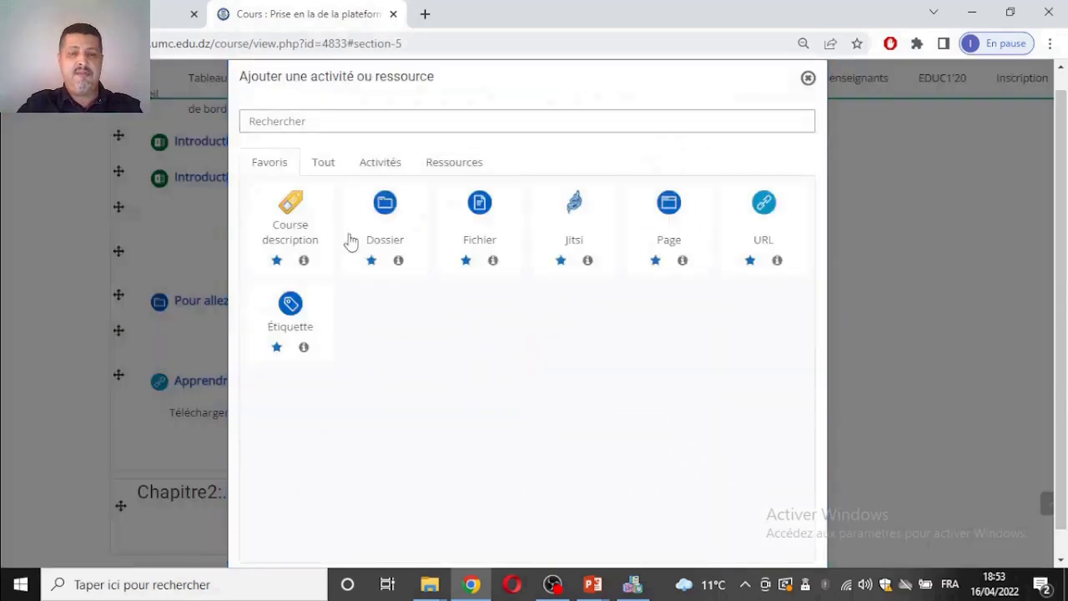
pyautogui.click(391, 172)
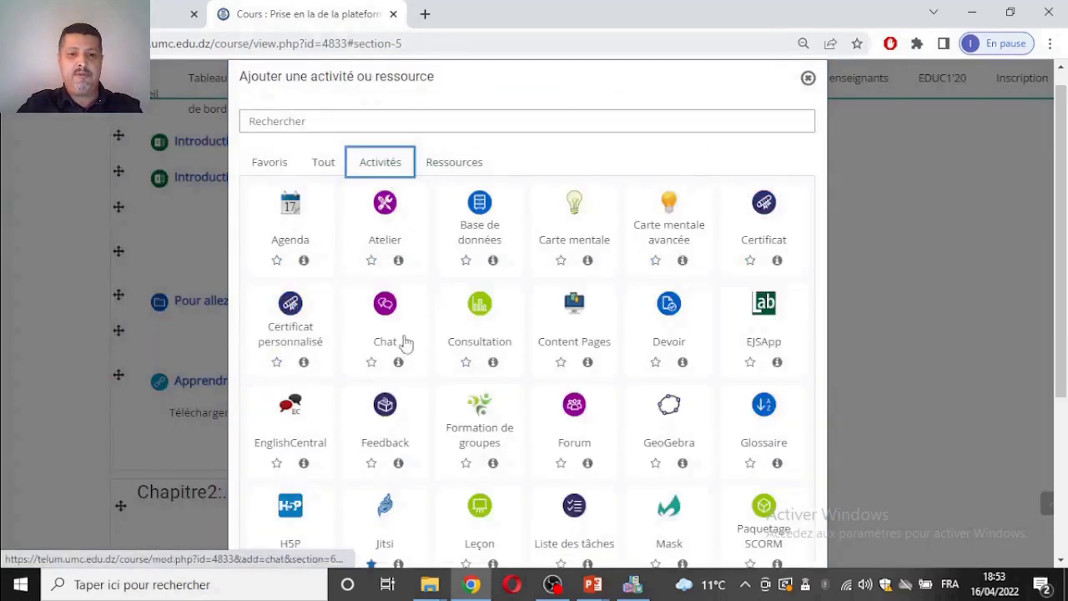
pyautogui.scroll(-1, 586, 334)
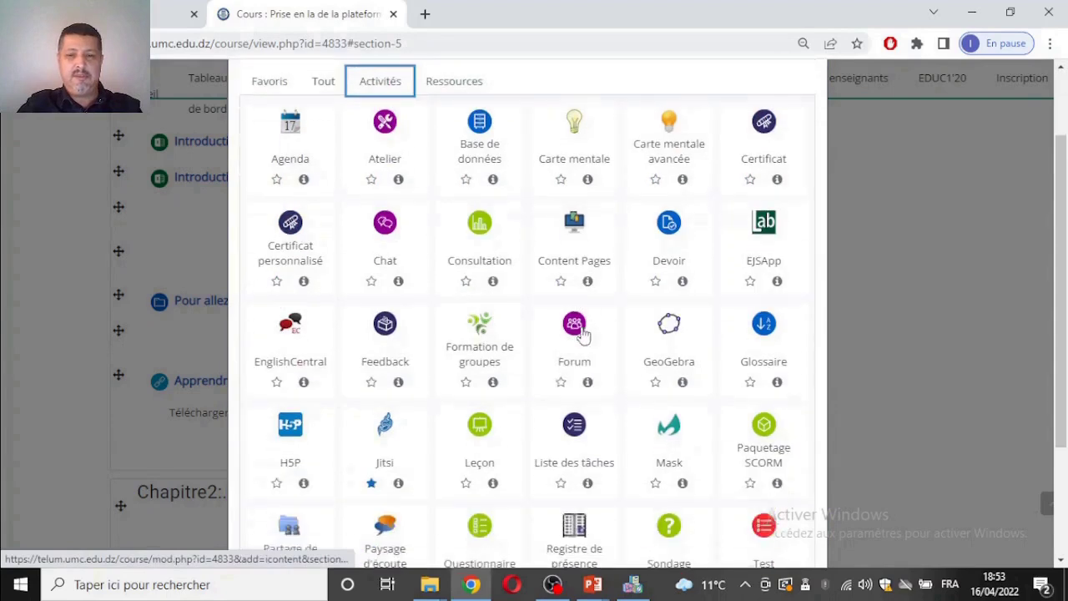
pyautogui.click(573, 331)
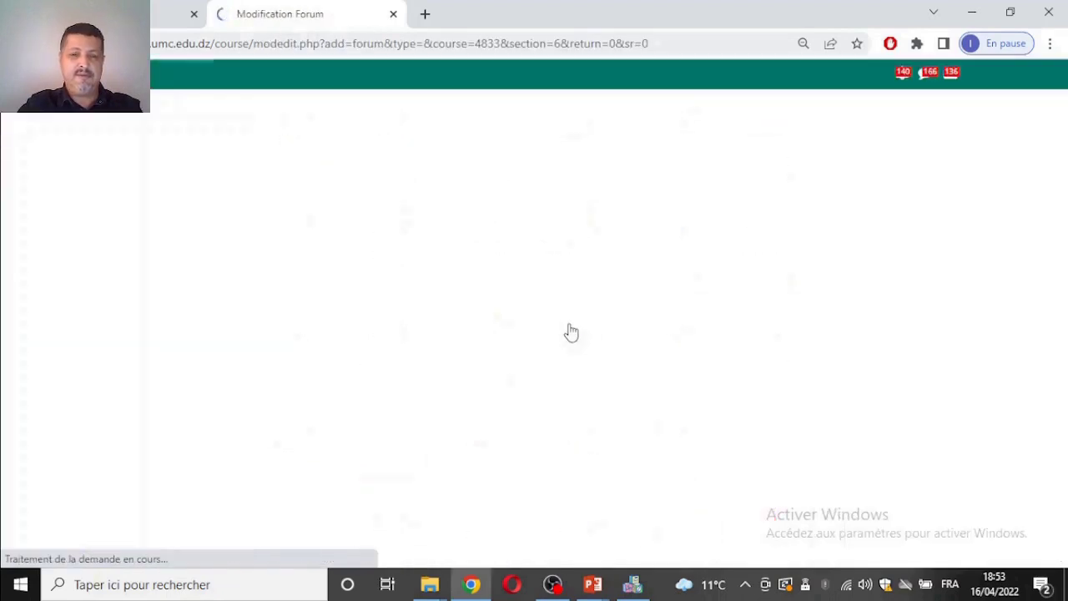
# Step: Name the new forum Echanger entre vous
pyautogui.click(328, 365)
pyautogui.write('d')
pyautogui.scroll(-5, 328, 367)
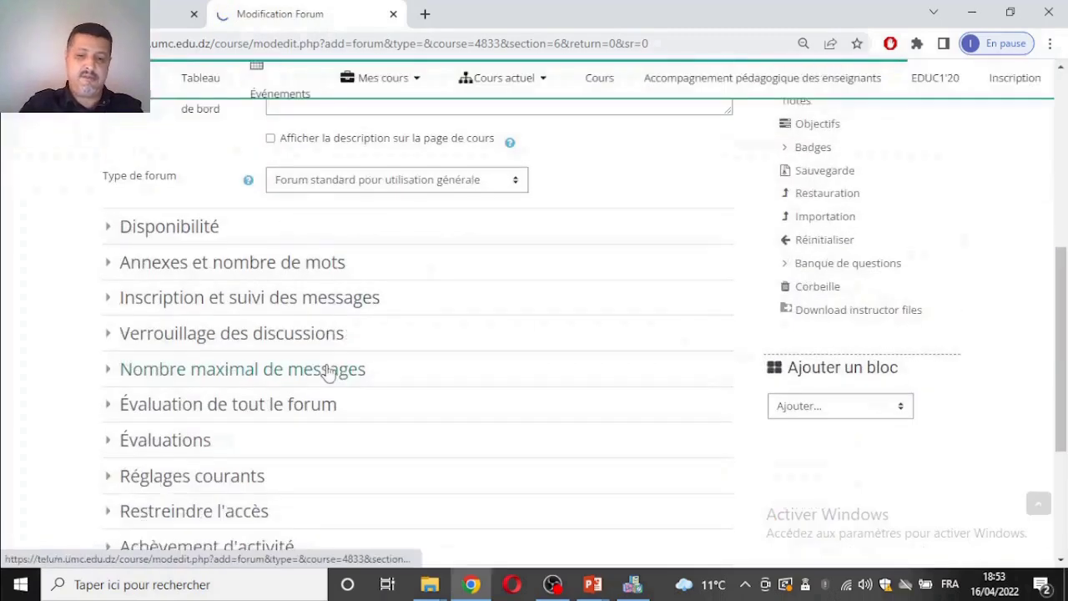
pyautogui.scroll(10, 846, 293)
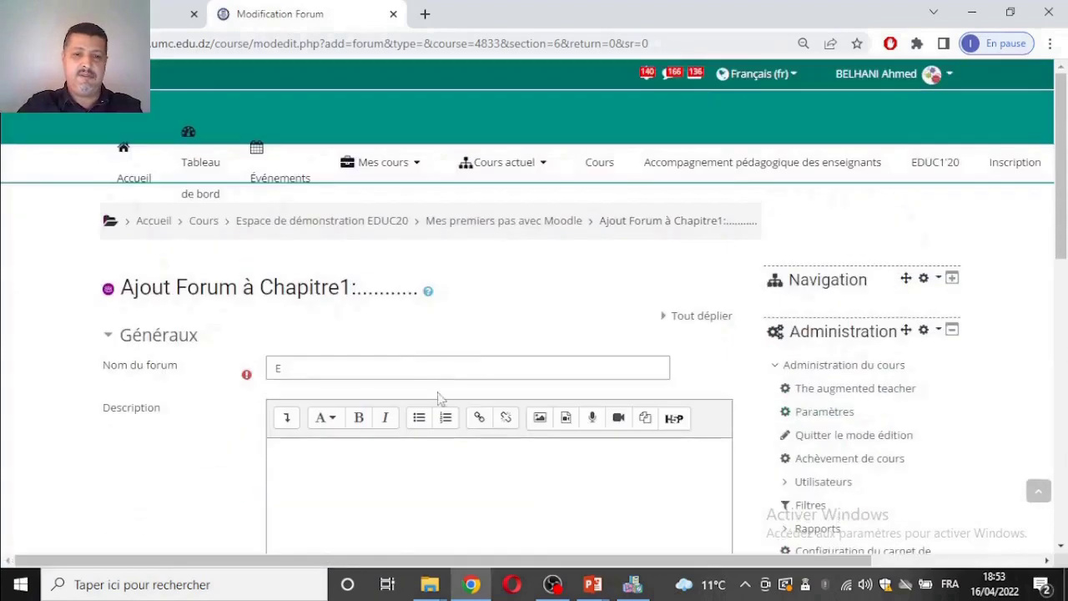
pyautogui.click(358, 369)
pyautogui.write('chenger')
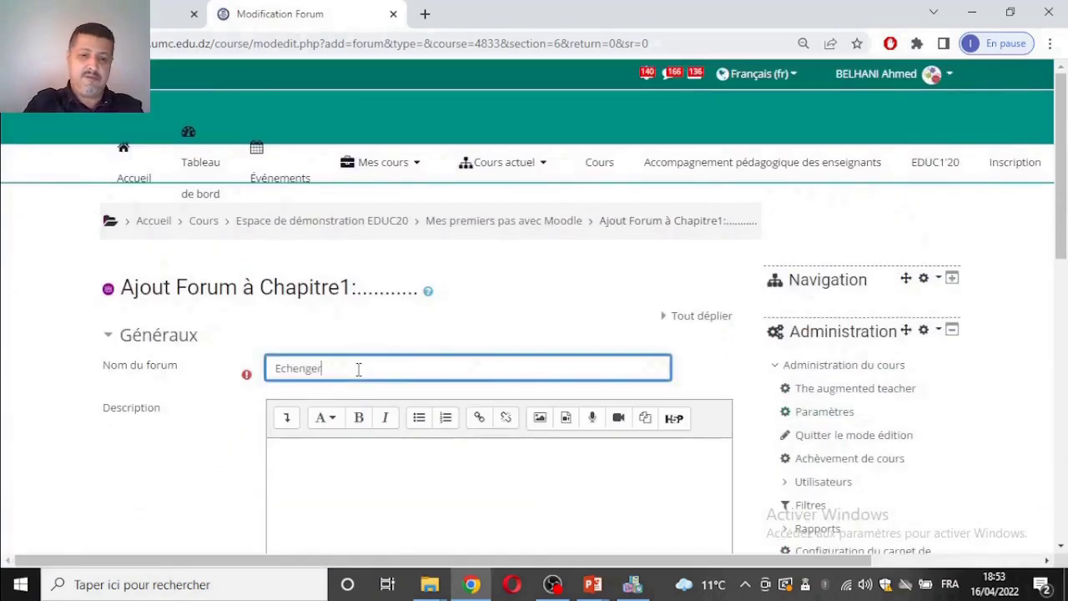
pyautogui.write(' en=')
pyautogui.press('BackSpace')
pyautogui.press('BackSpace')
pyautogui.press('BackSpace')
pyautogui.press('BackSpace')
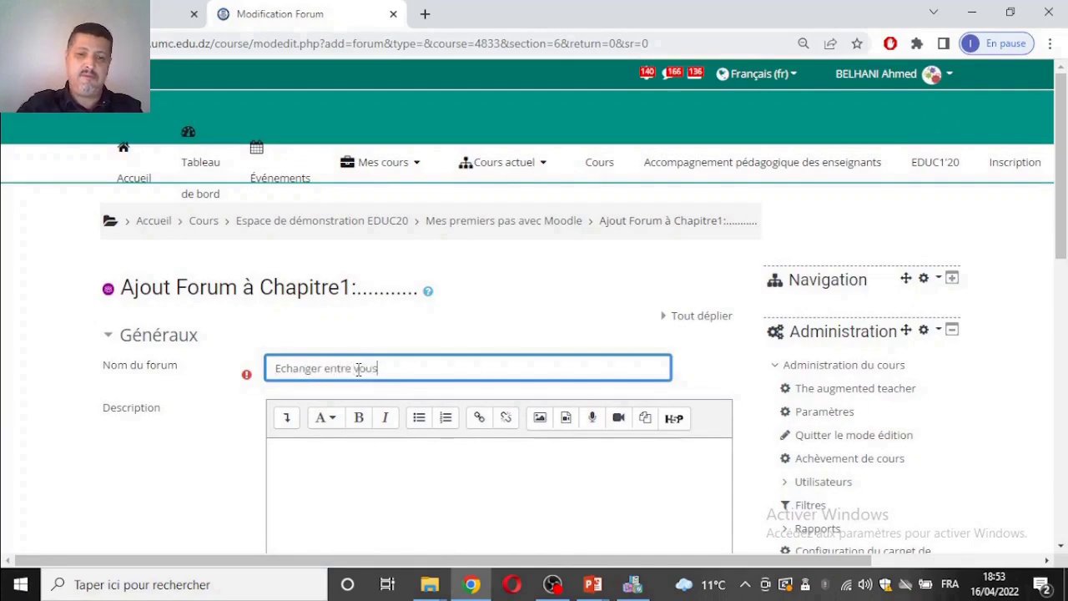
# Step: Review the forum's Disponibilité settings for the due date and cut-off date
pyautogui.scroll(-8, 411, 373)
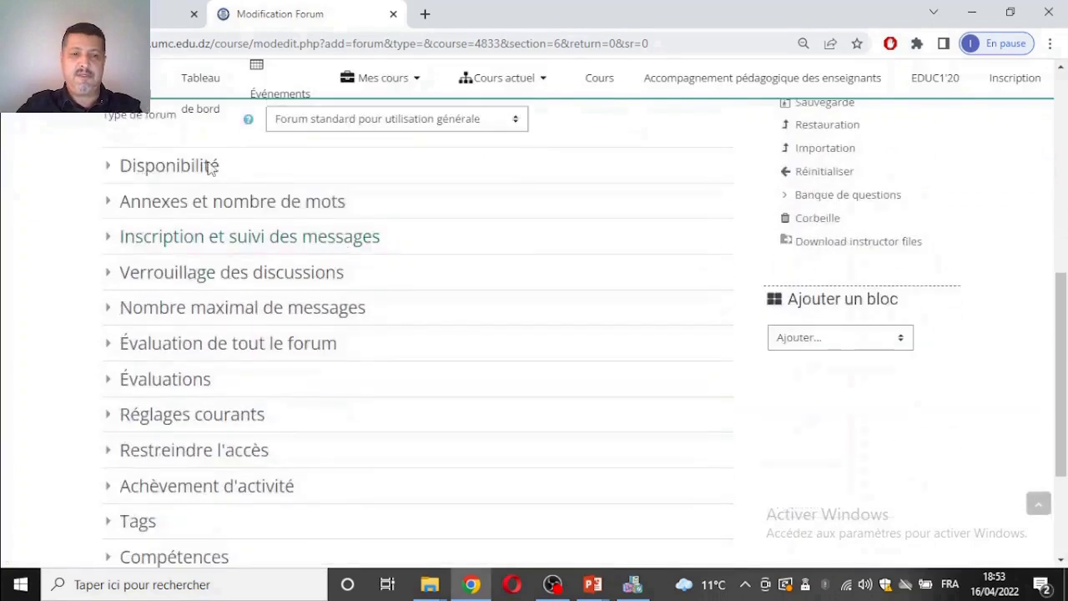
pyautogui.scroll(1, 189, 179)
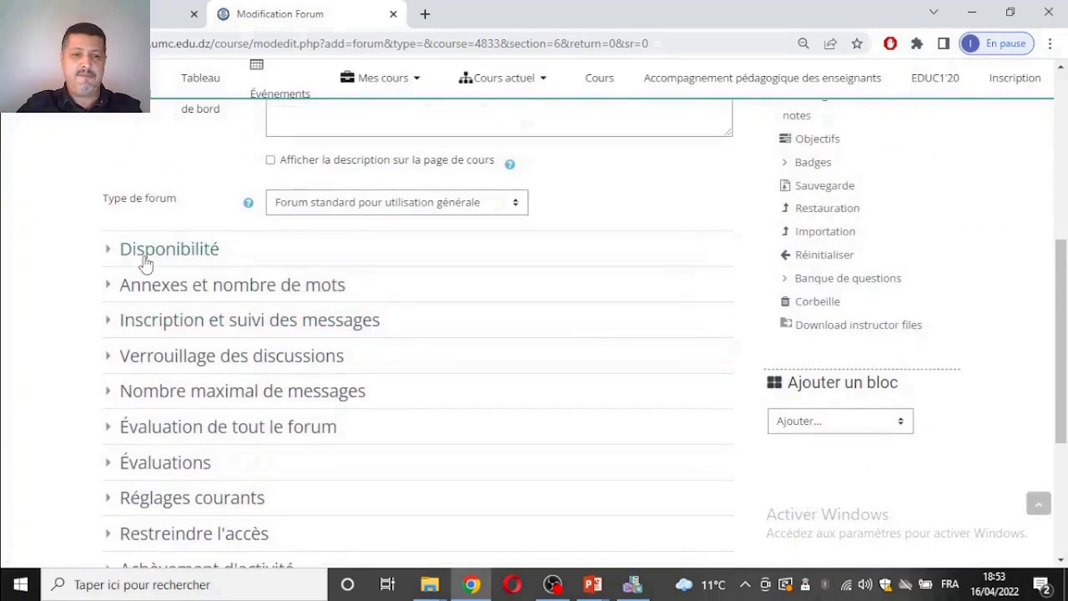
pyautogui.click(145, 254)
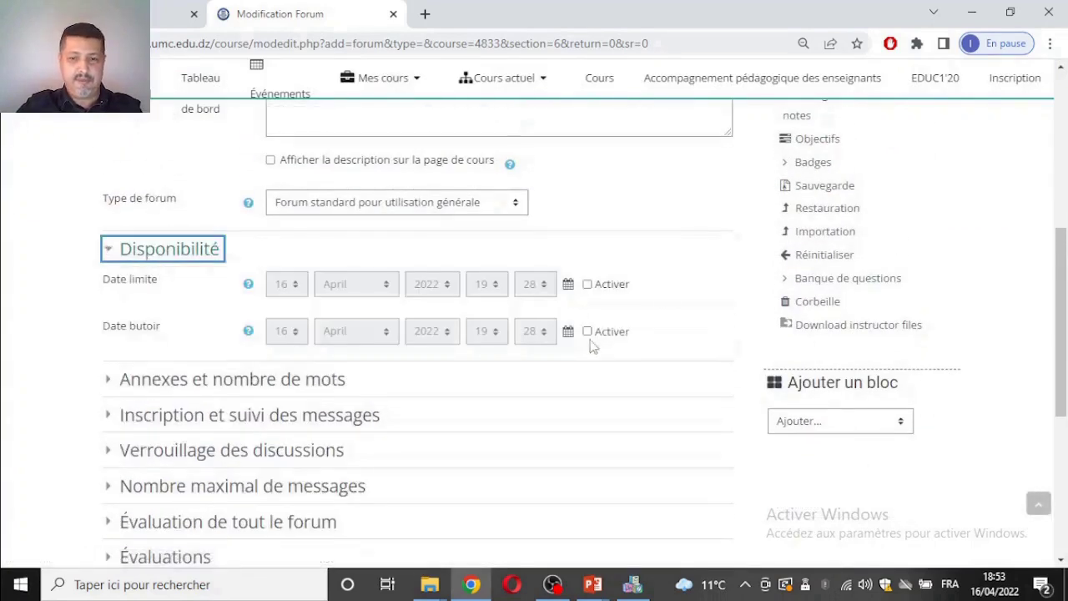
pyautogui.click(177, 256)
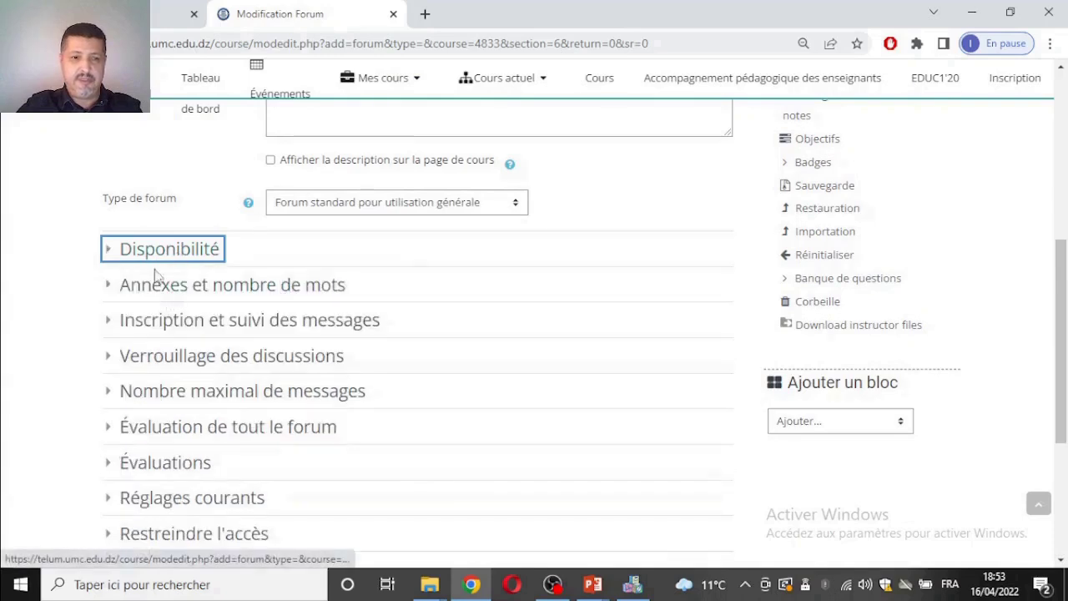
pyautogui.click(174, 260)
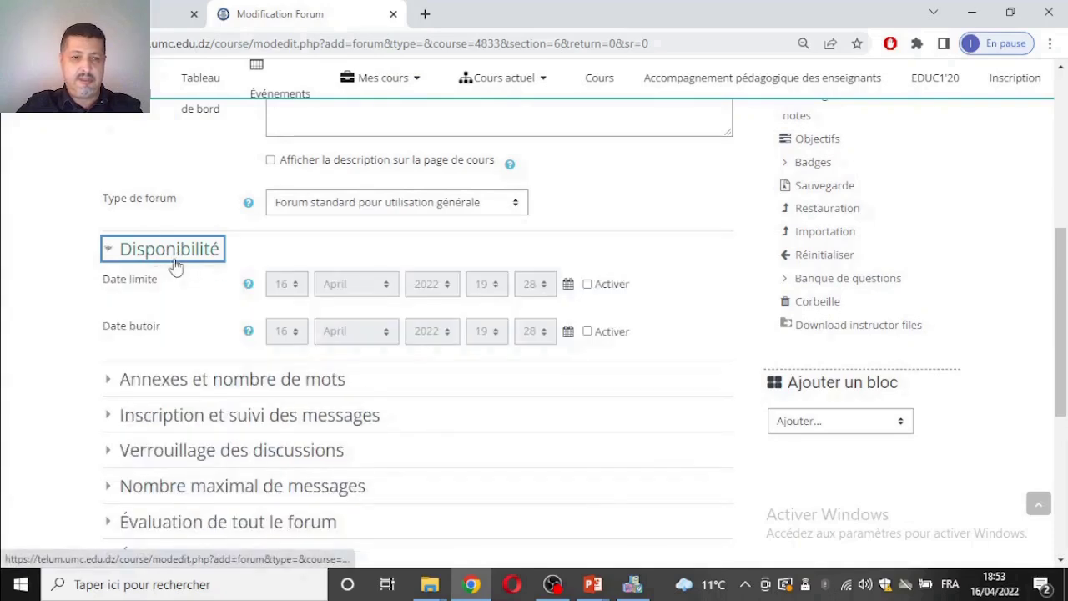
pyautogui.click(174, 260)
# Step: In the forum's attachment and word count settings, set Afficher le nombre de mots to Oui
pyautogui.click(179, 286)
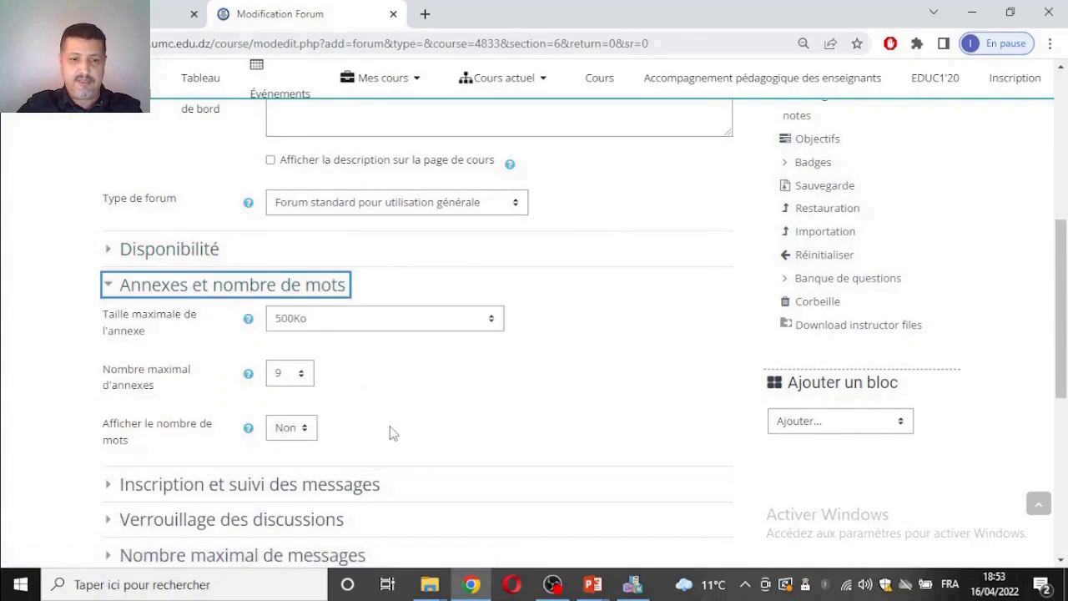
pyautogui.scroll(-1, 391, 426)
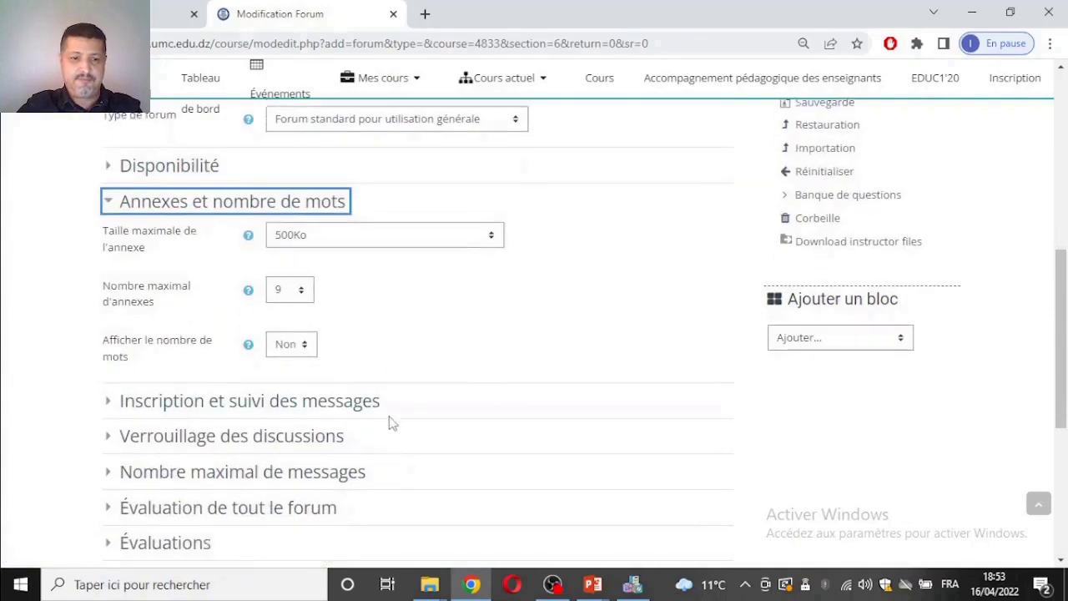
pyautogui.click(286, 345)
pyautogui.click(286, 382)
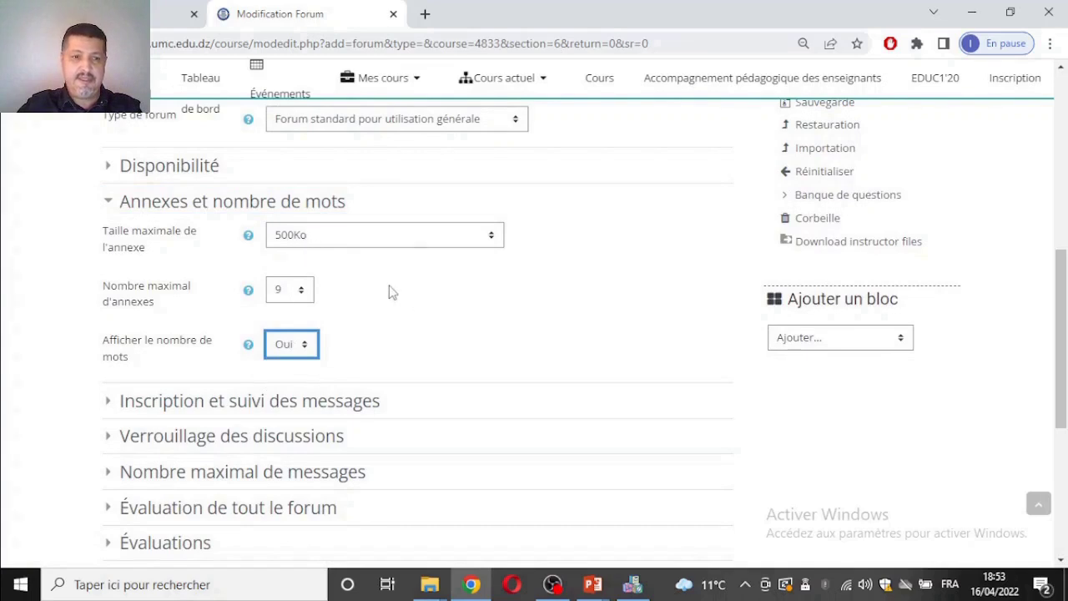
pyautogui.scroll(-2, 310, 185)
pyautogui.click(282, 163)
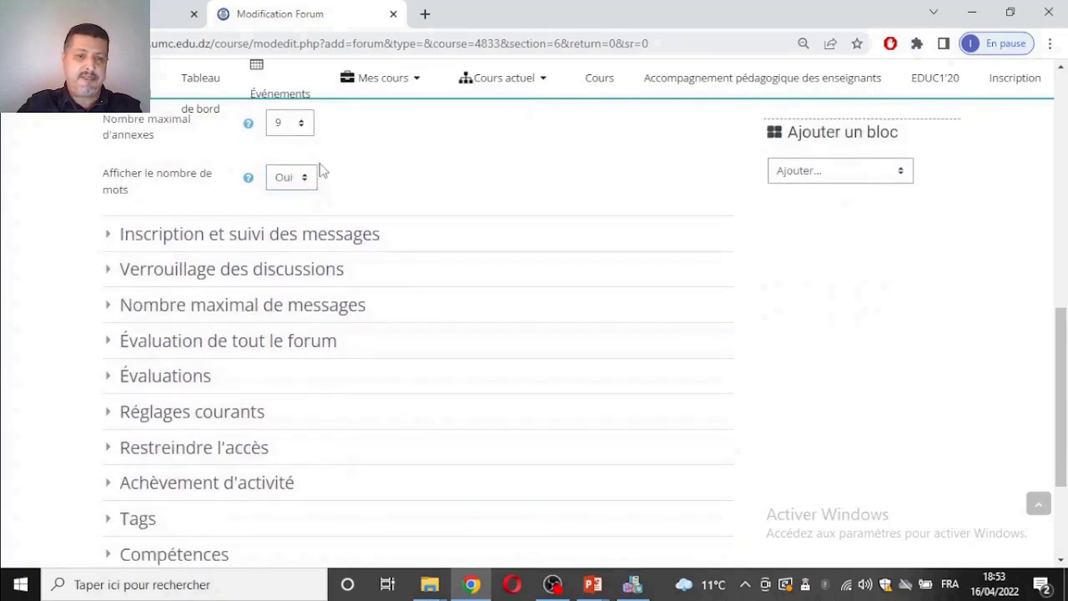
# Step: Set the forum's Nombre maximal d'annexes to 1
pyautogui.scroll(2, 322, 170)
pyautogui.click(284, 289)
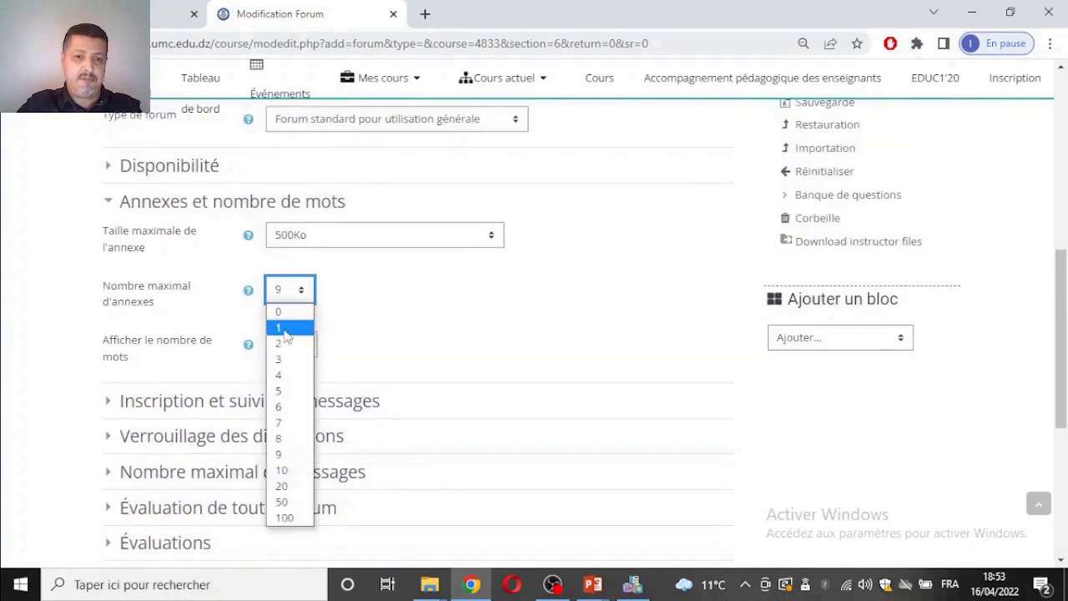
pyautogui.click(287, 328)
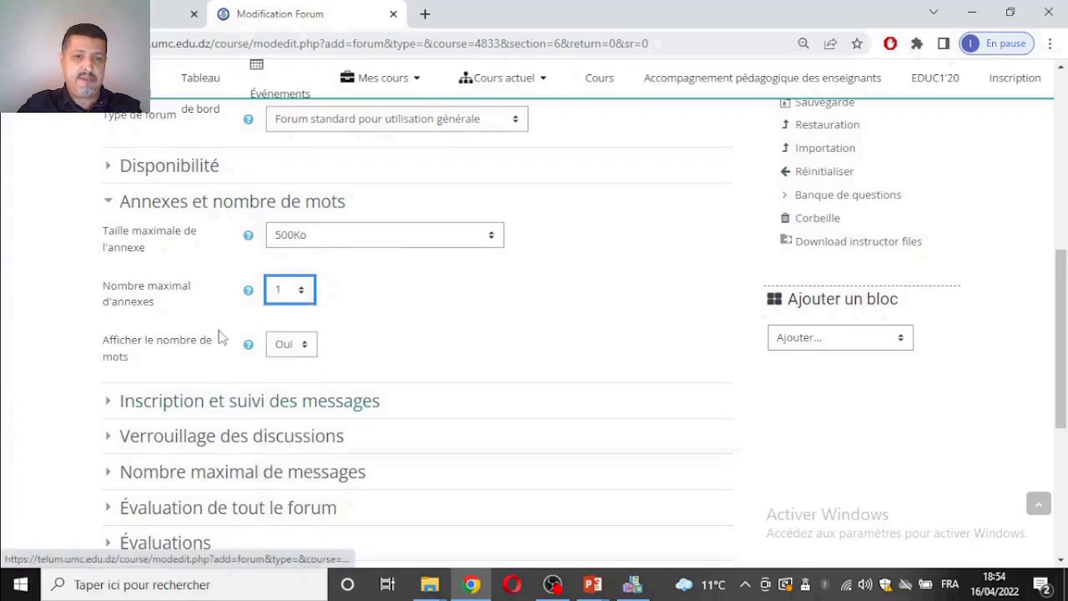
# Step: Review the forum's settings for subscription and message tracking, discussion locking, maximum number of messages, whole-forum grading and Évaluations
pyautogui.click(212, 404)
pyautogui.scroll(-2, 472, 350)
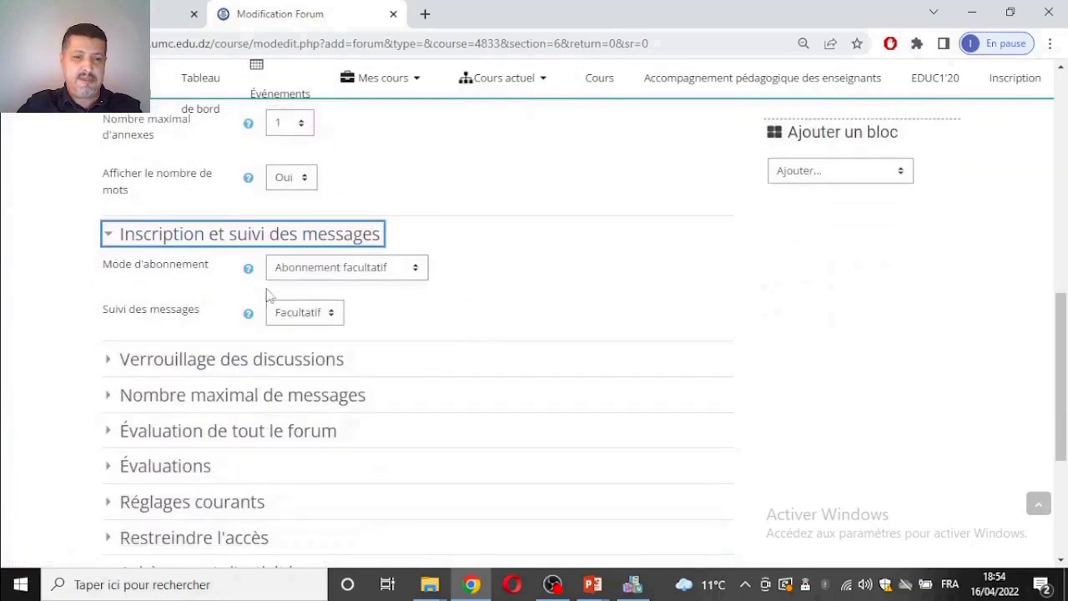
pyautogui.click(247, 360)
pyautogui.scroll(-1, 443, 331)
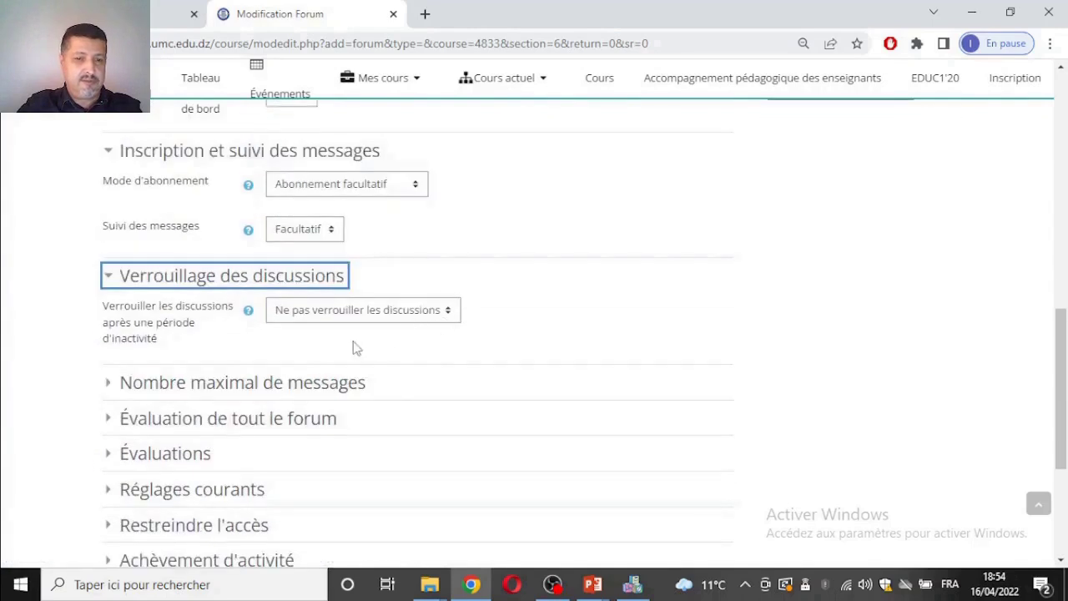
pyautogui.click(242, 388)
pyautogui.scroll(-2, 367, 333)
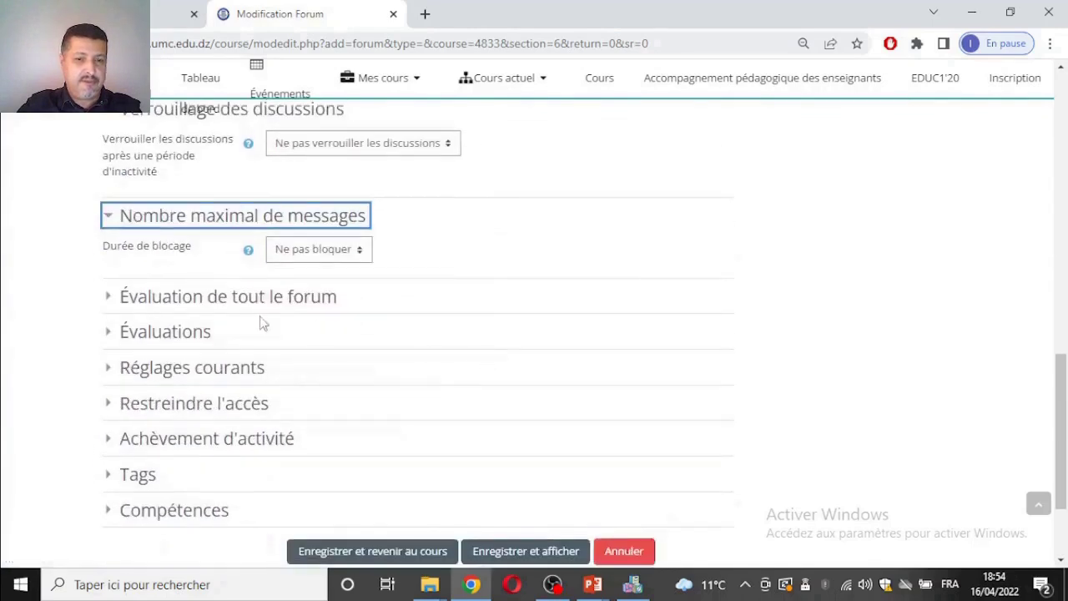
pyautogui.click(303, 255)
pyautogui.click(304, 257)
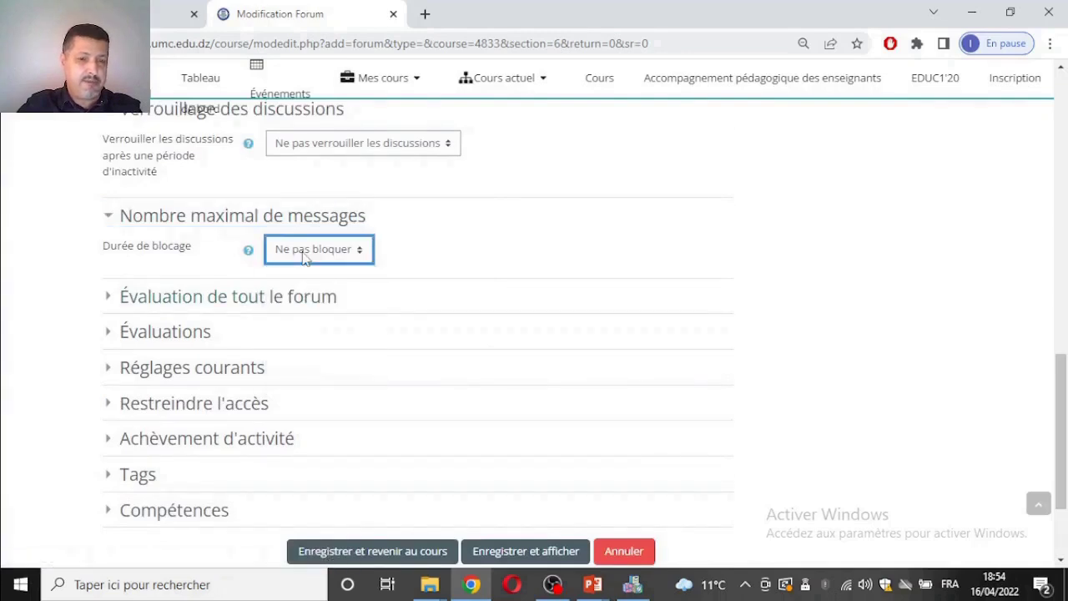
pyautogui.click(220, 312)
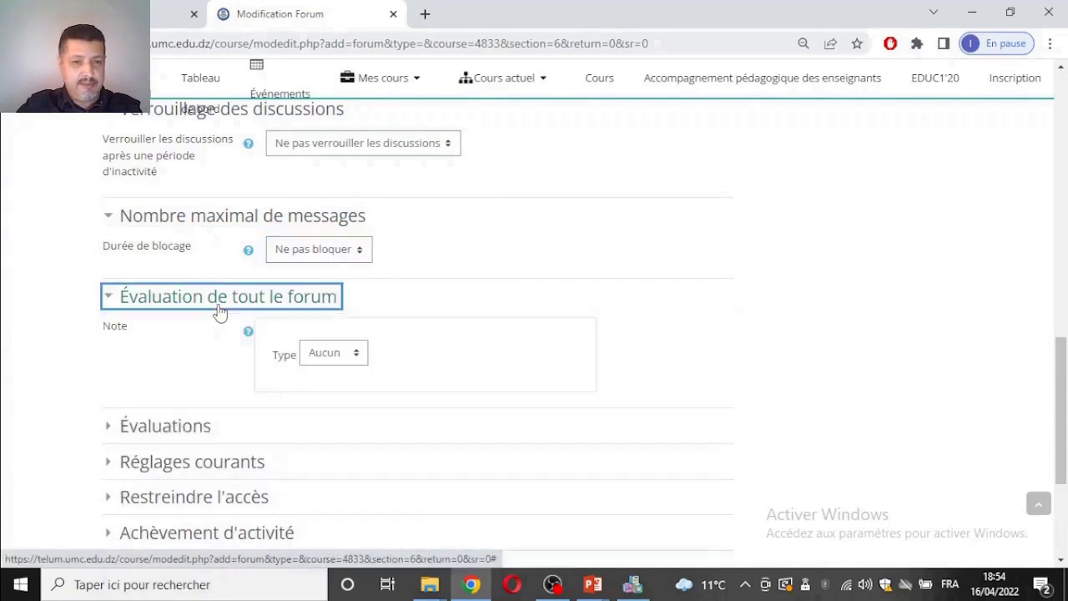
pyautogui.click(220, 311)
pyautogui.click(197, 335)
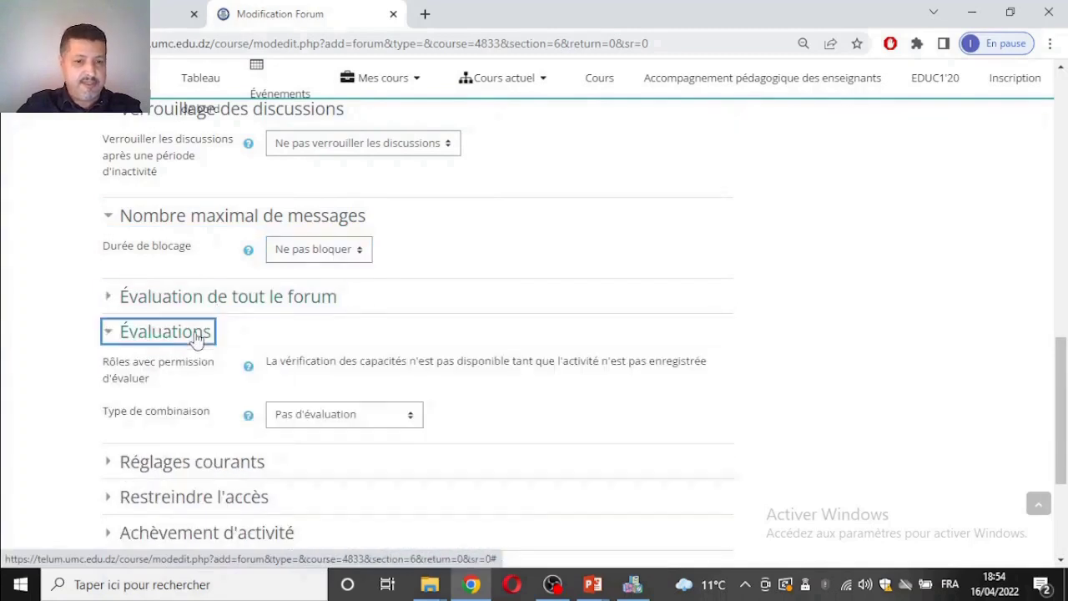
pyautogui.click(197, 336)
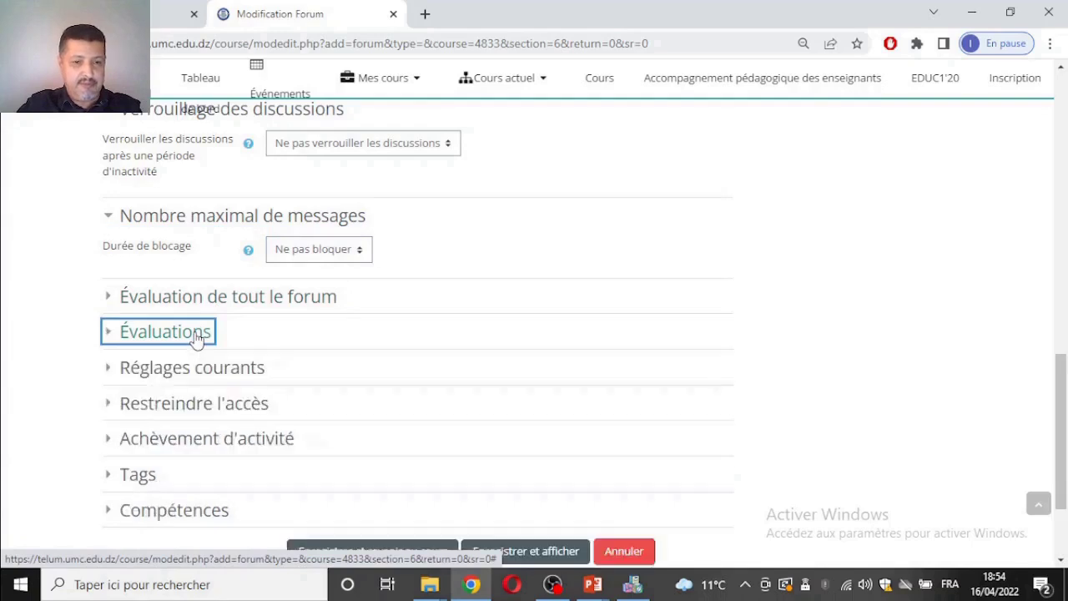
# Step: Save and display the forum, and start adding a discussion to it
pyautogui.scroll(-3, 501, 387)
pyautogui.click(515, 406)
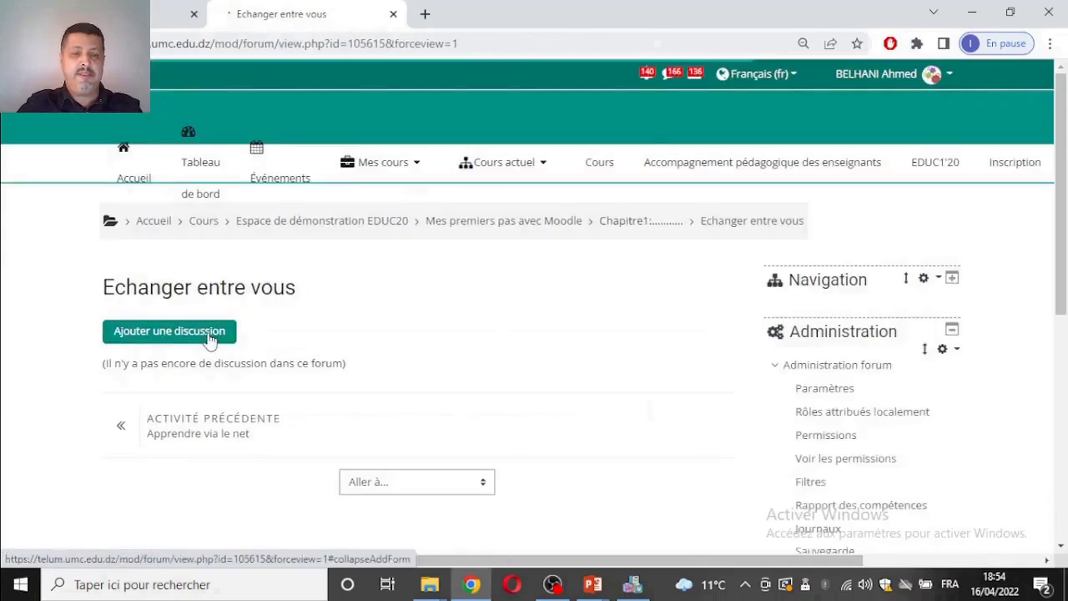
pyautogui.click(210, 338)
# Step: Post the discussion with the subject Question de la semaine and the message C'est quoi Moodle
pyautogui.click(330, 377)
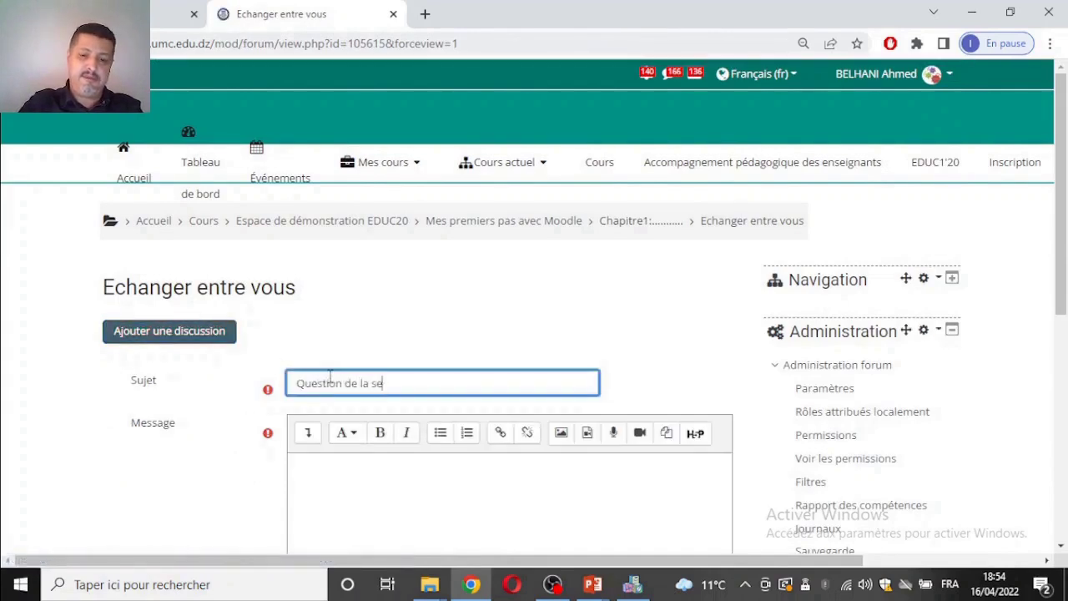
pyautogui.click(399, 473)
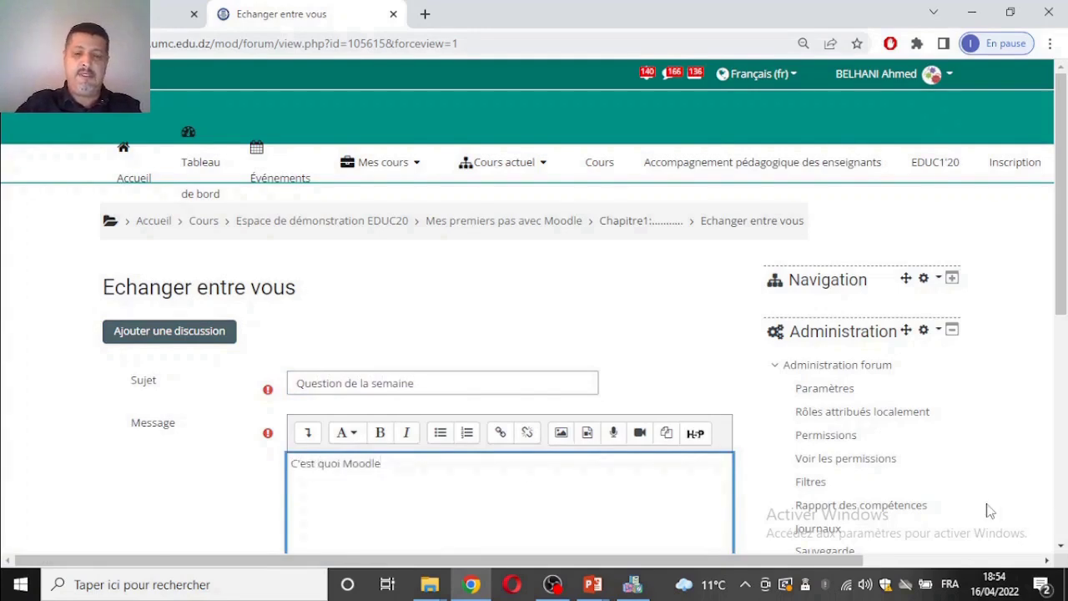
pyautogui.scroll(-4, 584, 467)
pyautogui.click(311, 428)
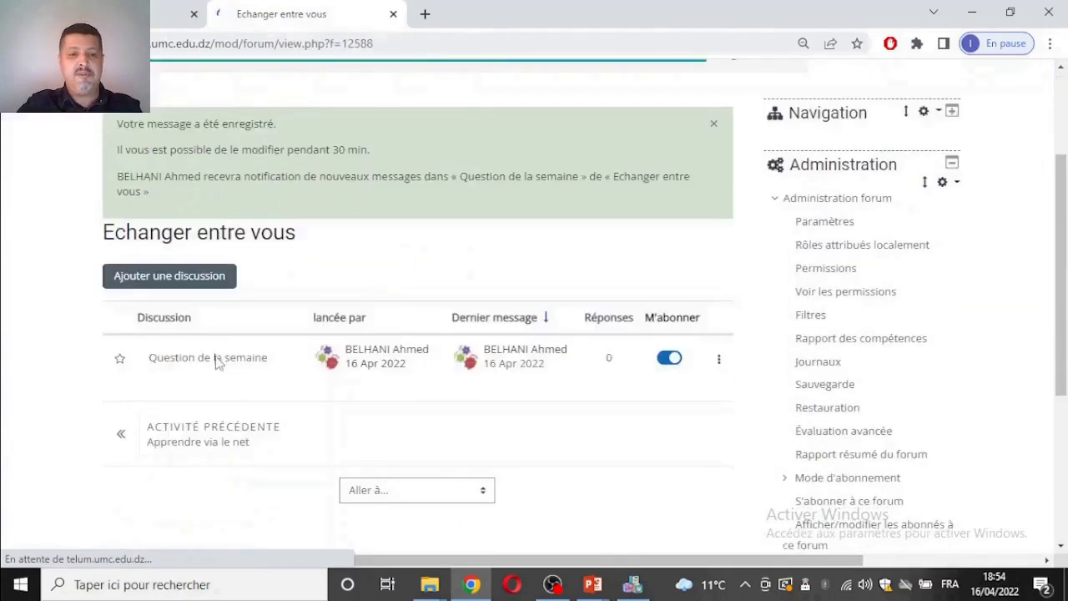
# Step: Check the posted discussion in the forum's list and the time allowed for editing the message
pyautogui.scroll(-1, 255, 375)
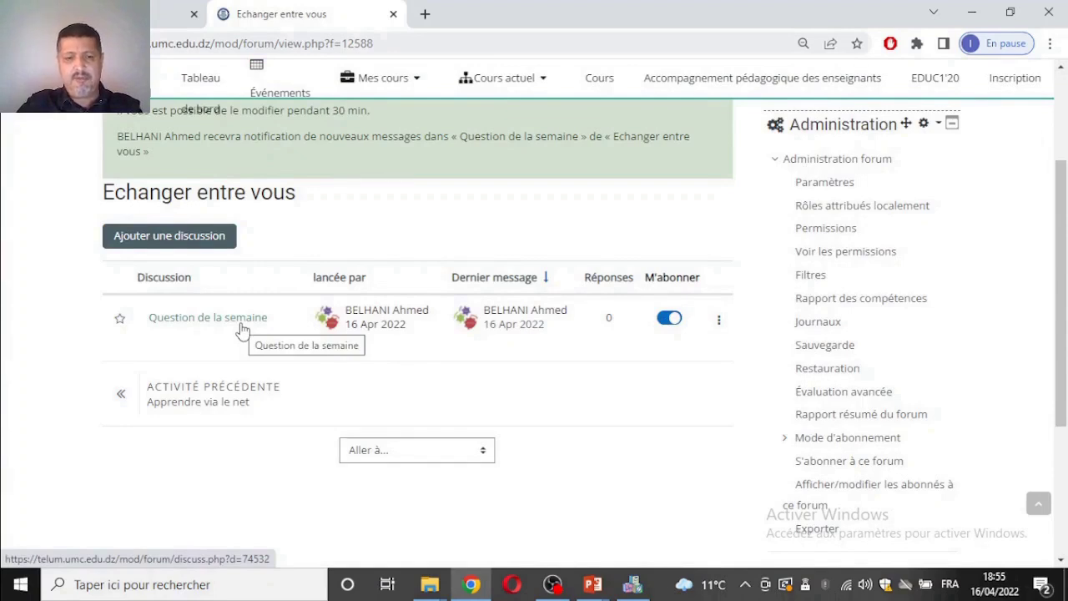
pyautogui.scroll(3, 250, 298)
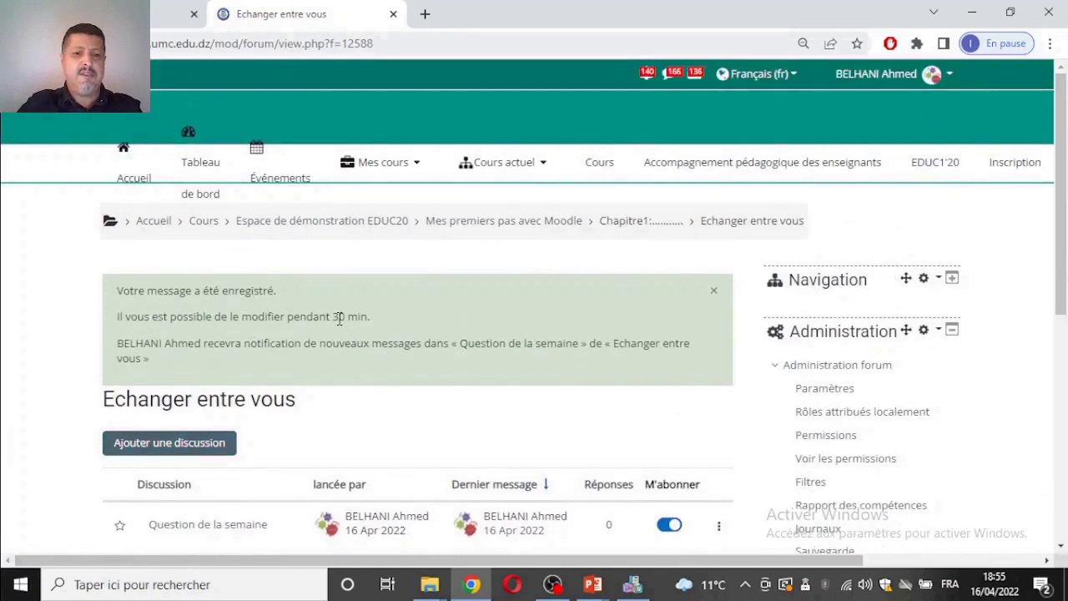
pyautogui.moveTo(373, 320); pyautogui.dragTo(330, 319)
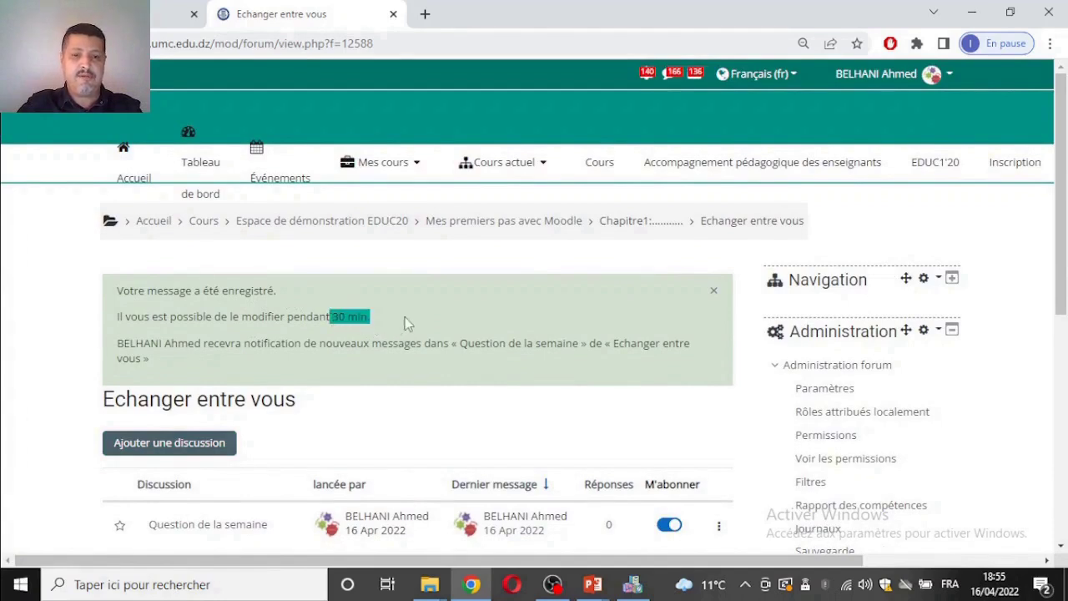
pyautogui.click(344, 315)
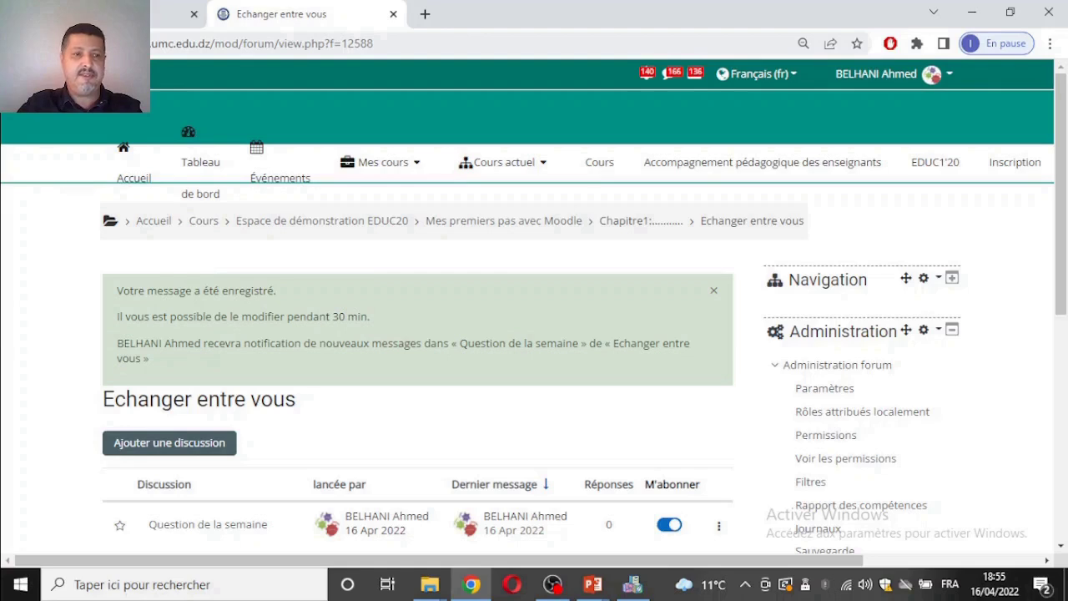
pyautogui.scroll(-3, 534, 300)
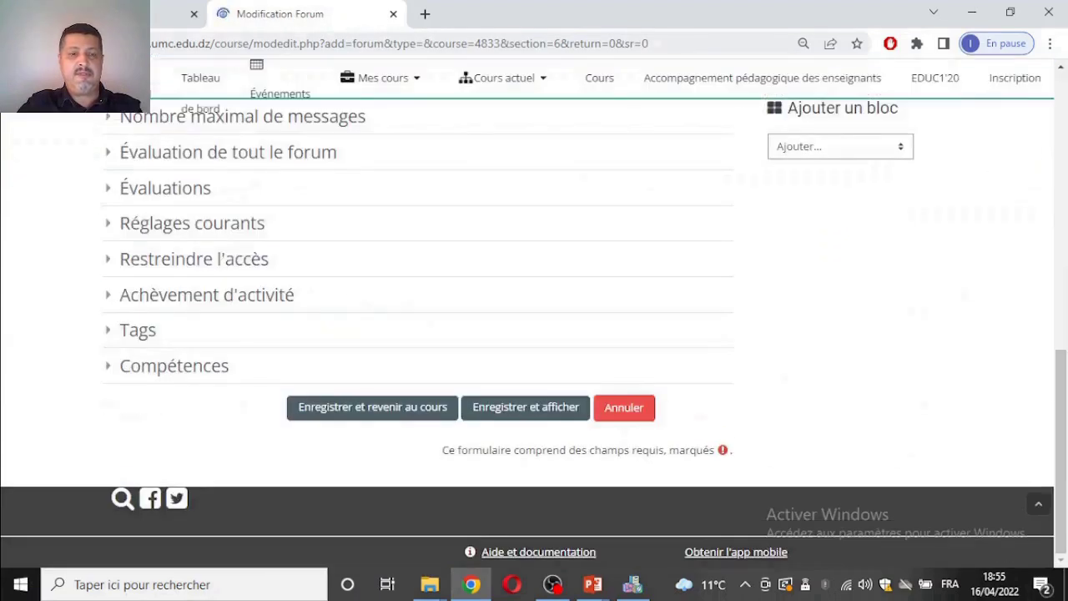
# Step: Return to the course page and start adding a Devoir activity to the Chapitre1 section
pyautogui.hotkey('alt', 'Left')
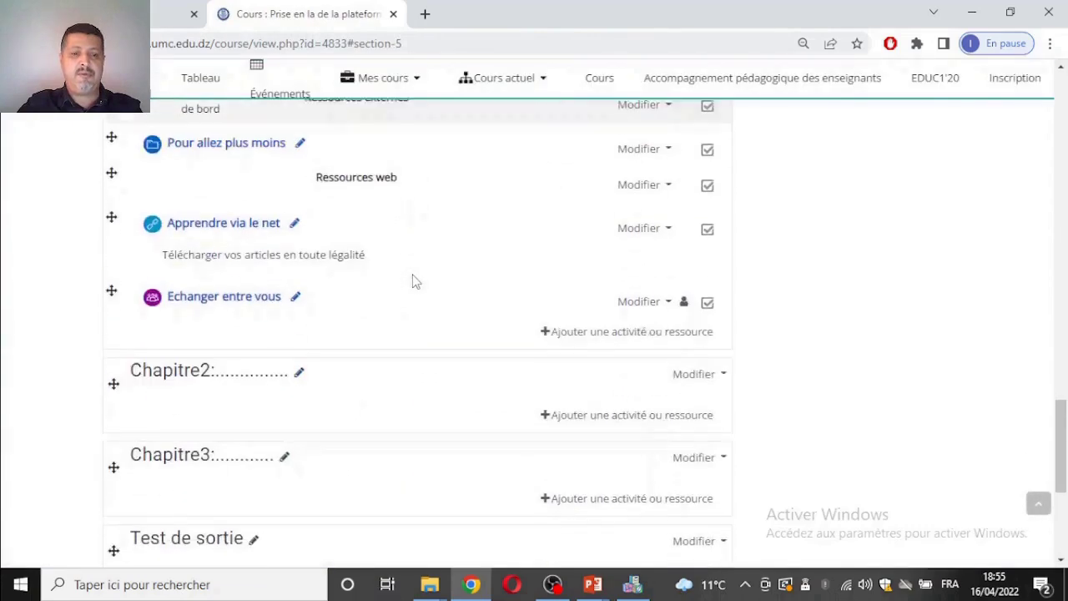
pyautogui.scroll(-2, 414, 281)
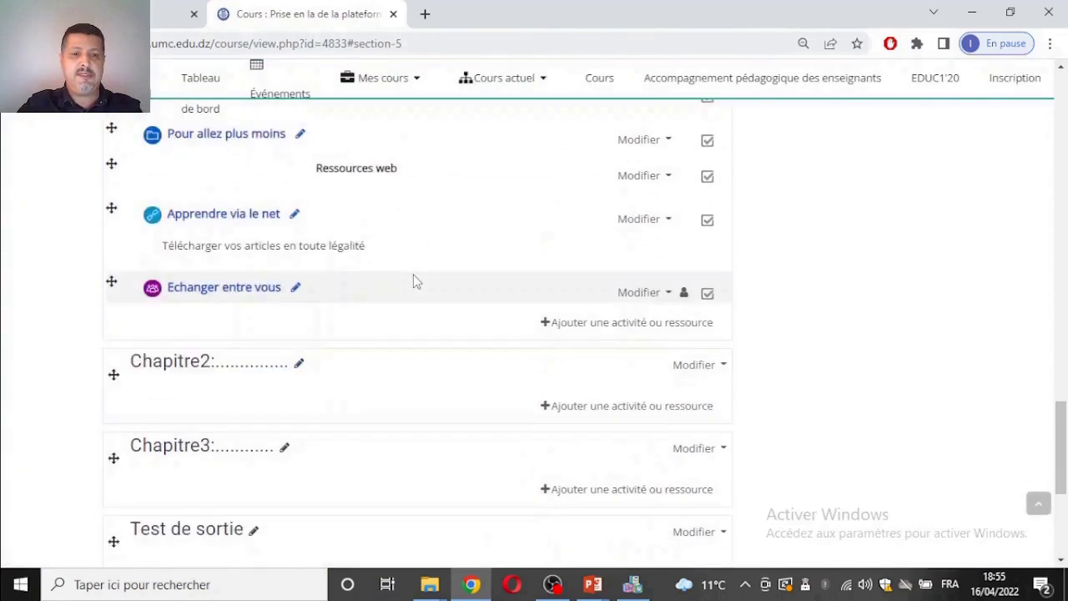
pyautogui.click(615, 330)
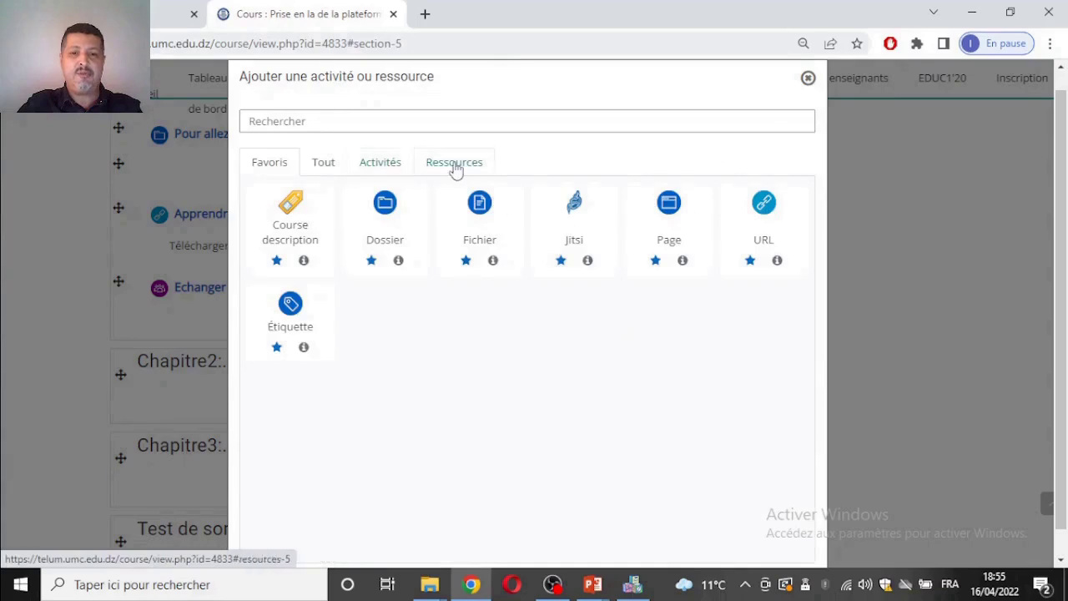
pyautogui.click(396, 163)
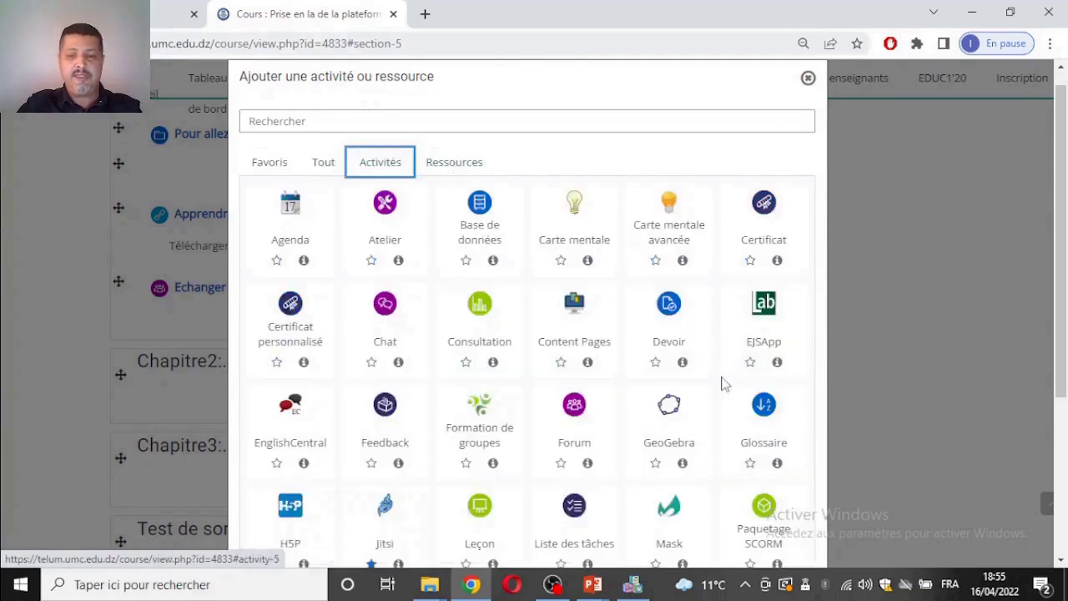
pyautogui.scroll(-1, 723, 383)
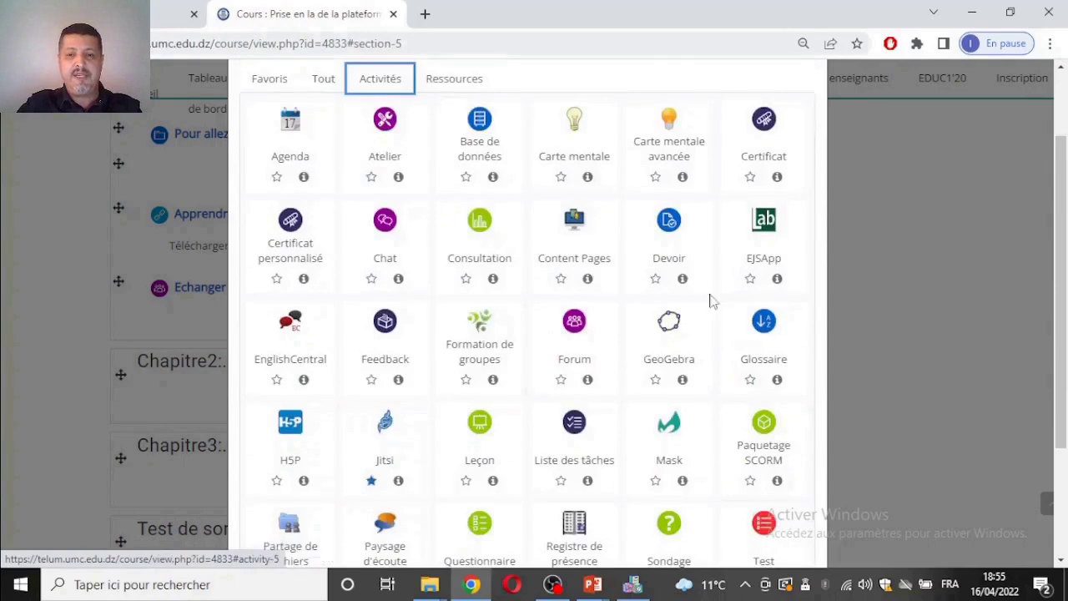
pyautogui.click(672, 242)
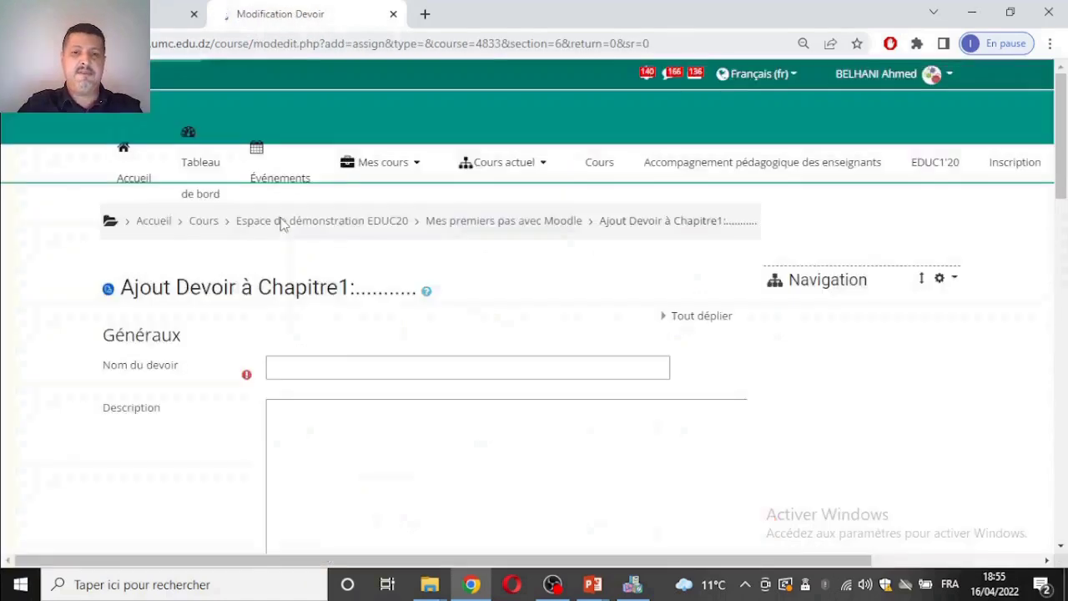
# Step: Name the new assignment Déposez-ici votre solution
pyautogui.click(321, 364)
pyautogui.write('Dépos')
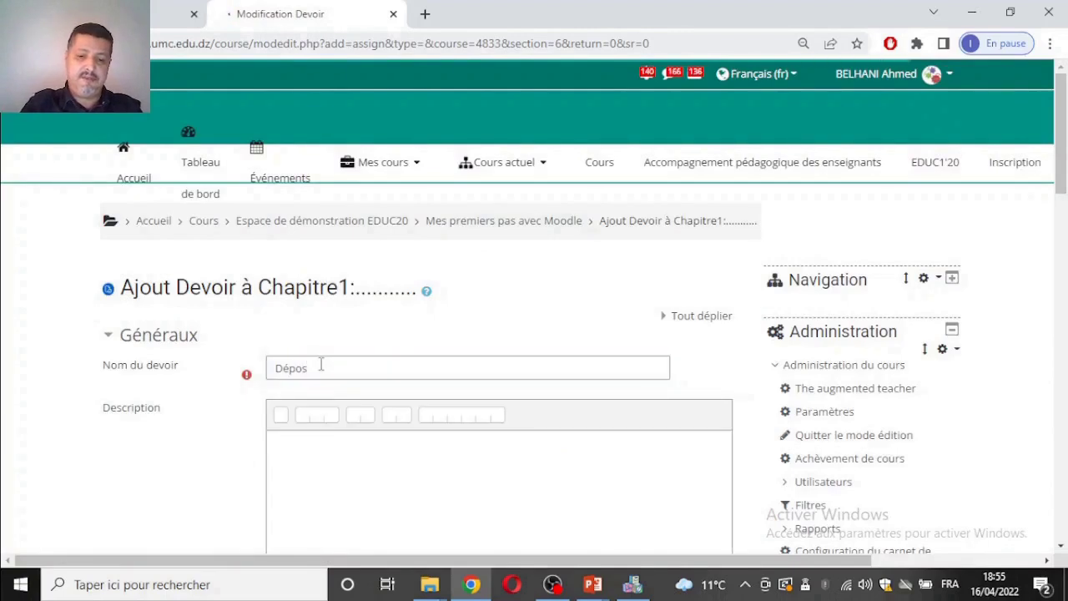
pyautogui.click(345, 368)
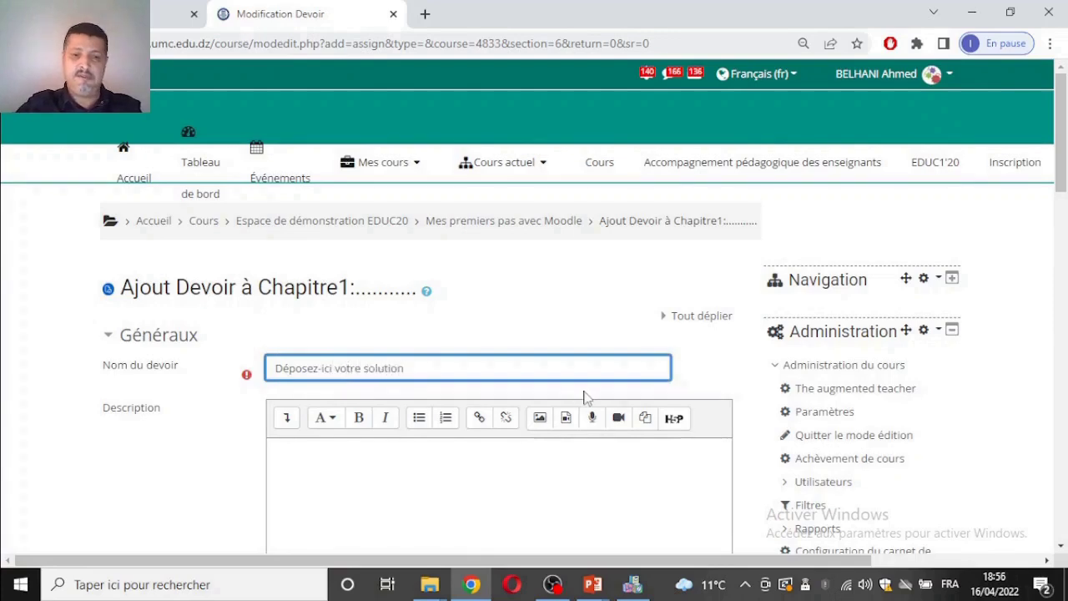
# Step: In the assignment's Disponibilité settings, enable Autoriser la remise dès le, Date limite and Date butoir
pyautogui.scroll(-5, 517, 388)
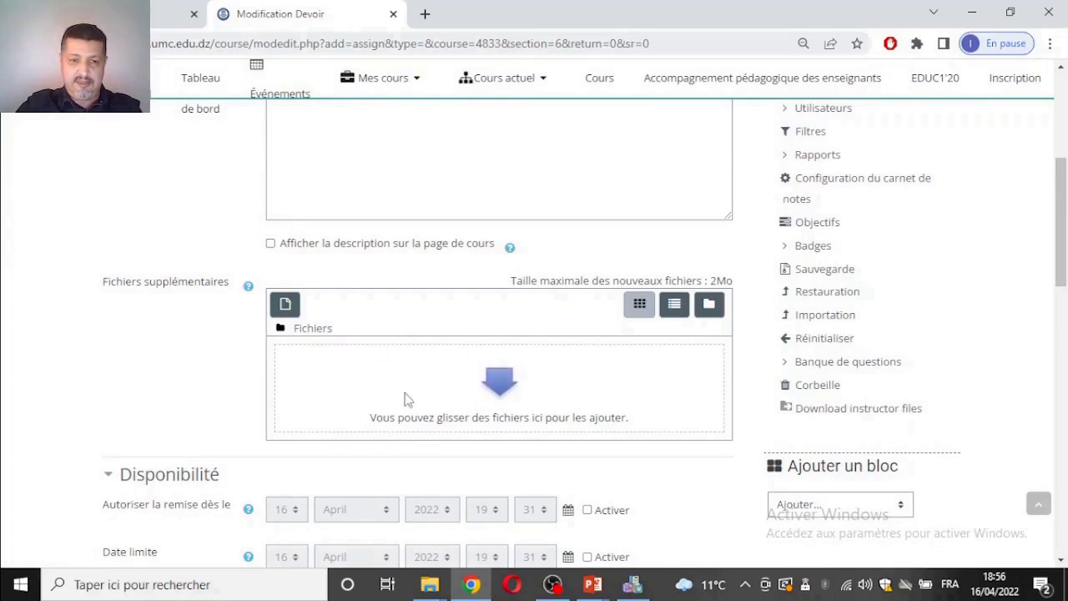
pyautogui.scroll(1, 363, 386)
pyautogui.scroll(-3, 397, 388)
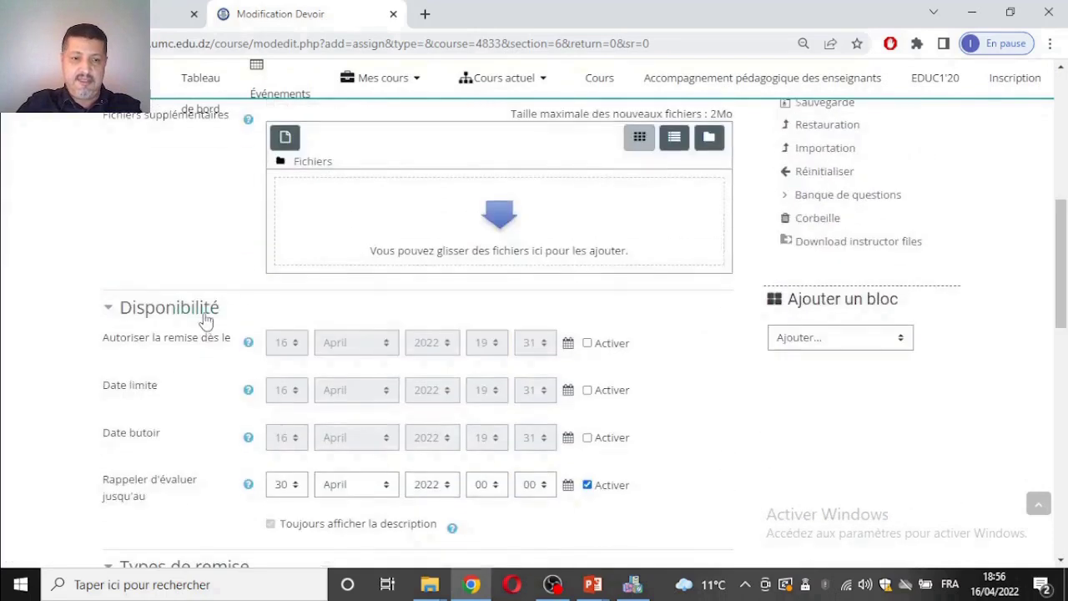
pyautogui.click(588, 343)
pyautogui.click(587, 389)
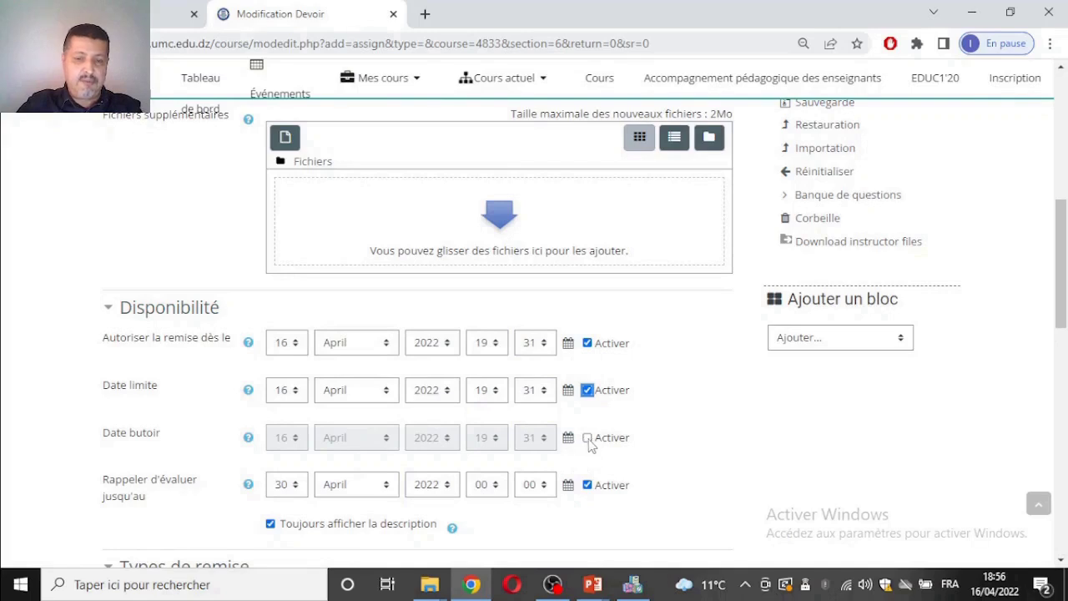
pyautogui.click(588, 440)
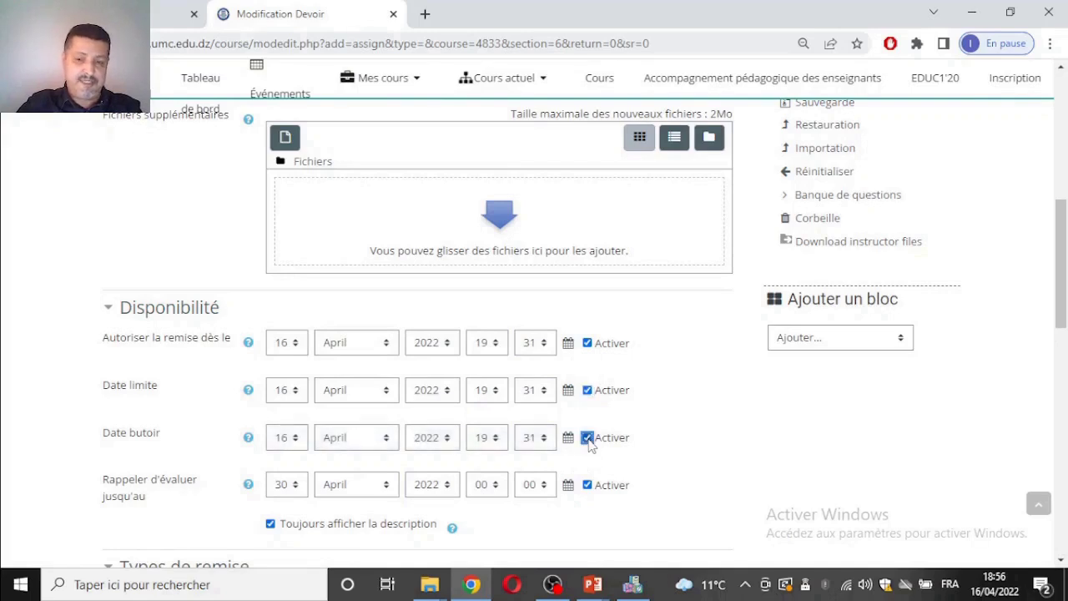
pyautogui.click(588, 440)
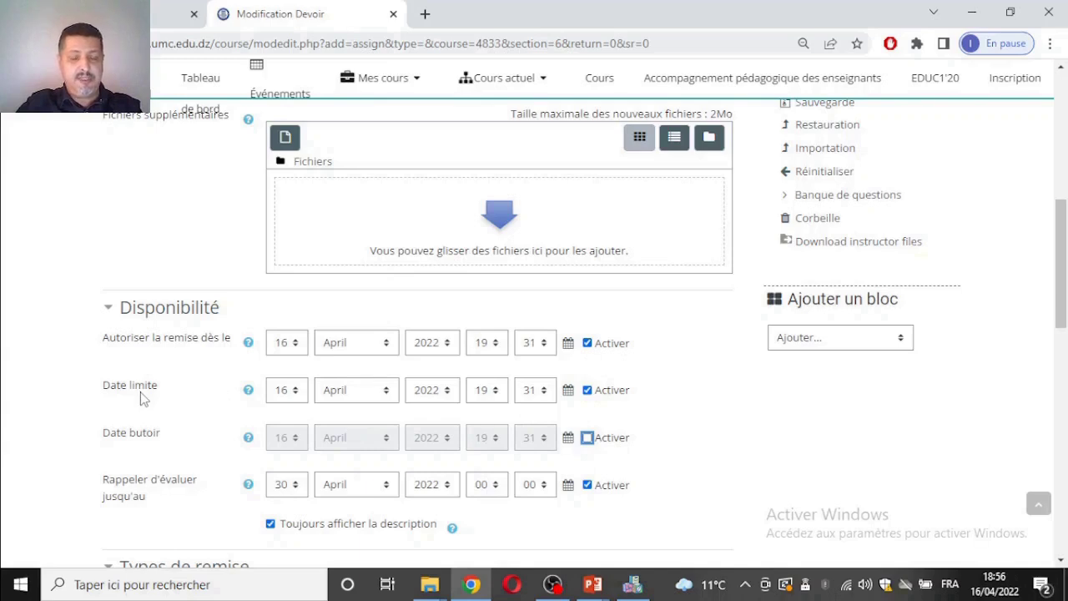
pyautogui.click(589, 439)
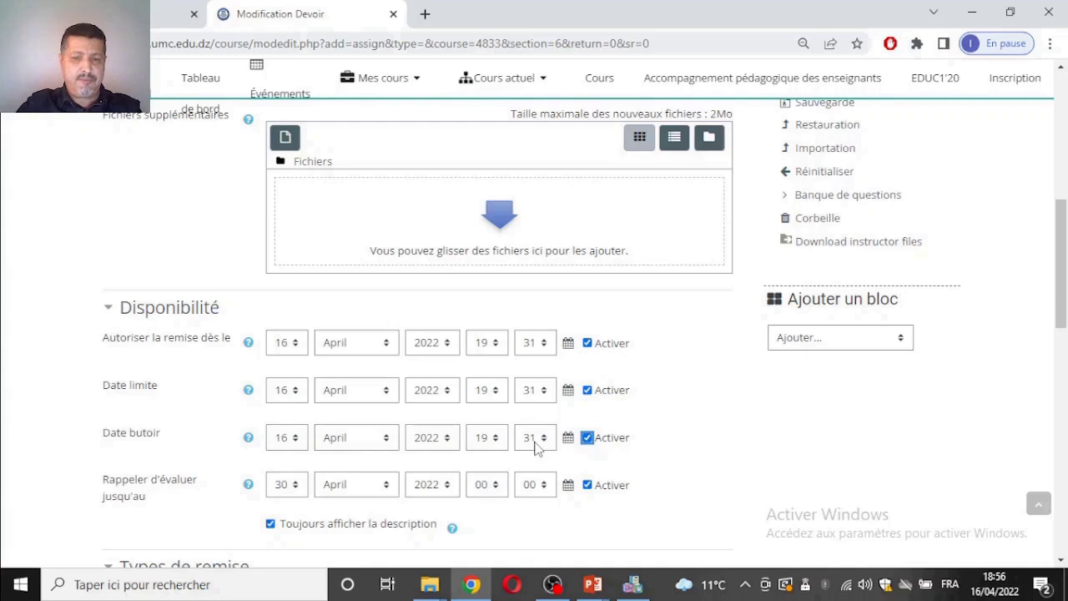
# Step: In Types de remise, enable Texte en ligne and set the maximum number of files to 1, keeping the course's 2Mo size limit
pyautogui.scroll(-3, 430, 426)
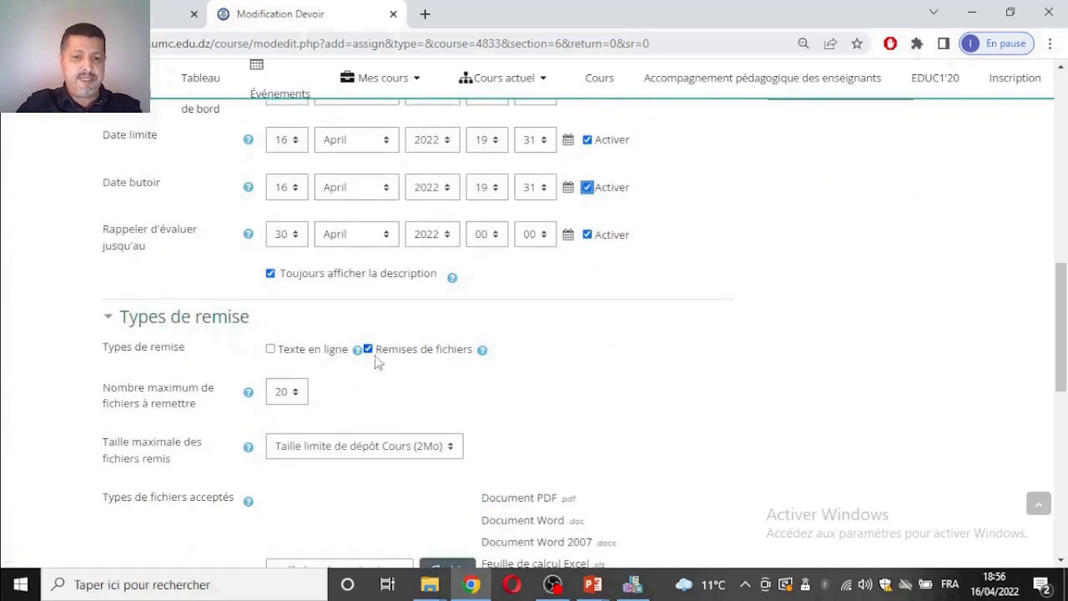
pyautogui.click(271, 350)
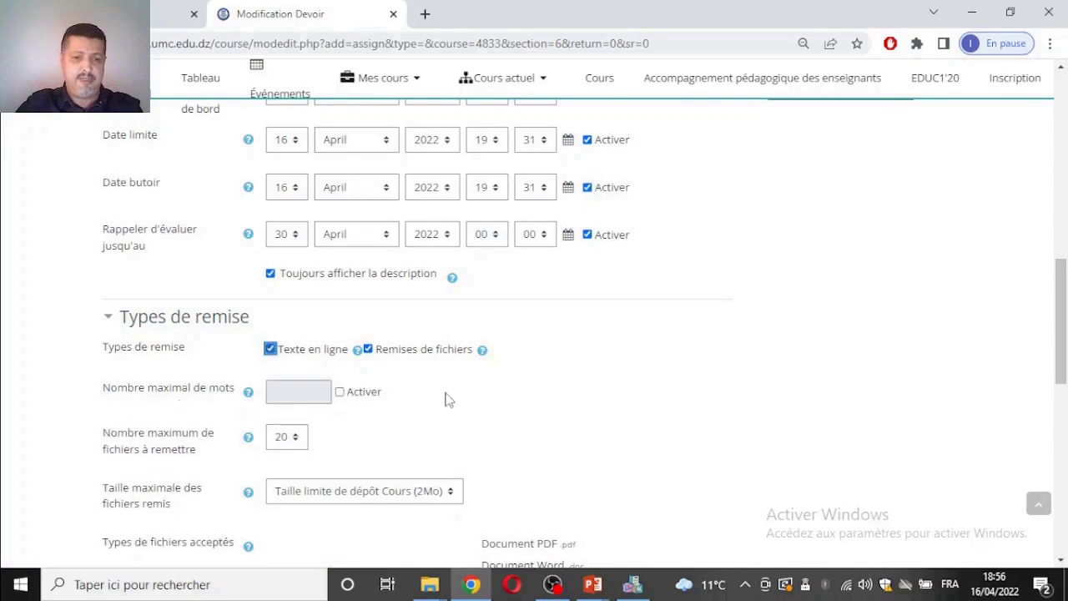
pyautogui.scroll(-2, 458, 378)
pyautogui.click(272, 278)
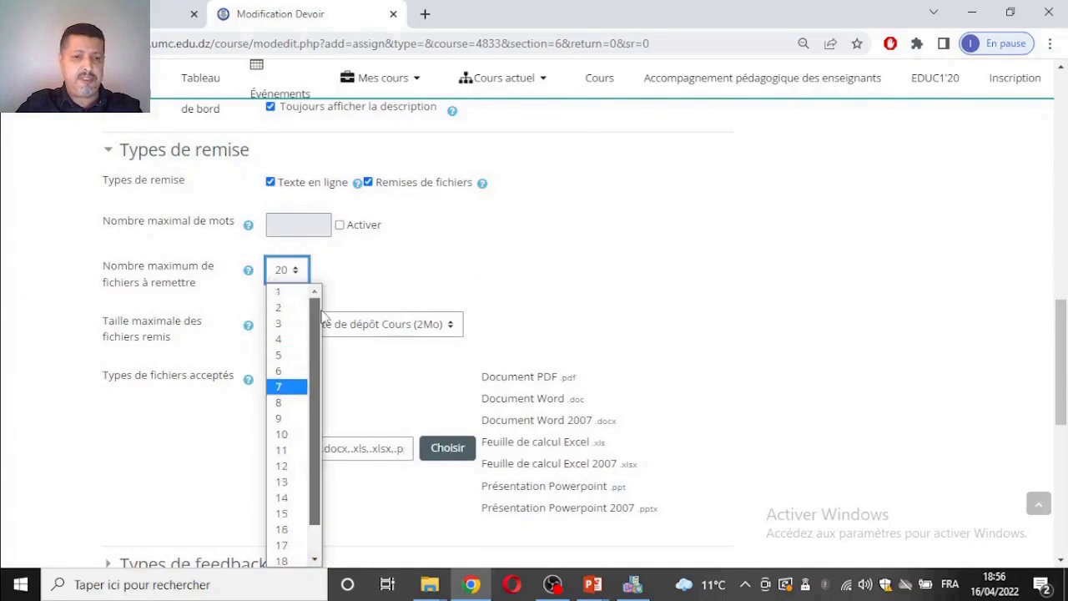
pyautogui.click(286, 296)
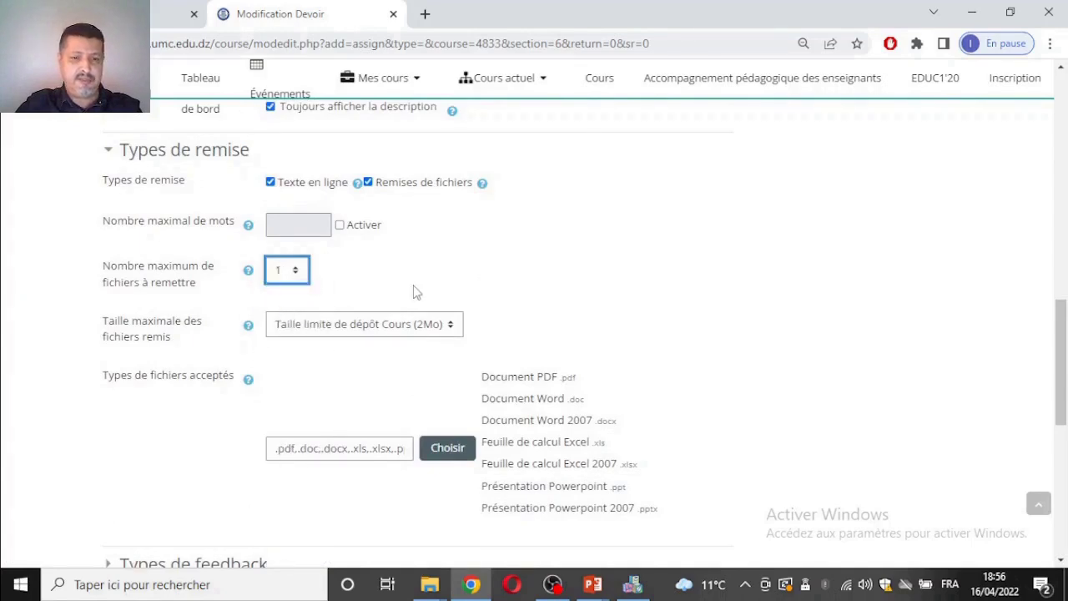
pyautogui.click(386, 329)
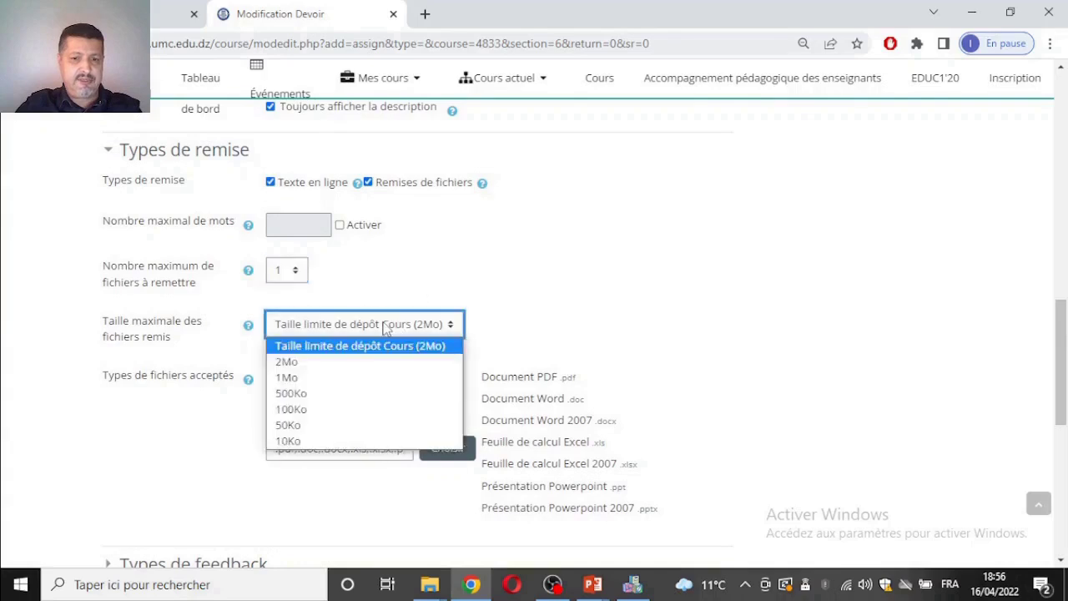
pyautogui.click(386, 328)
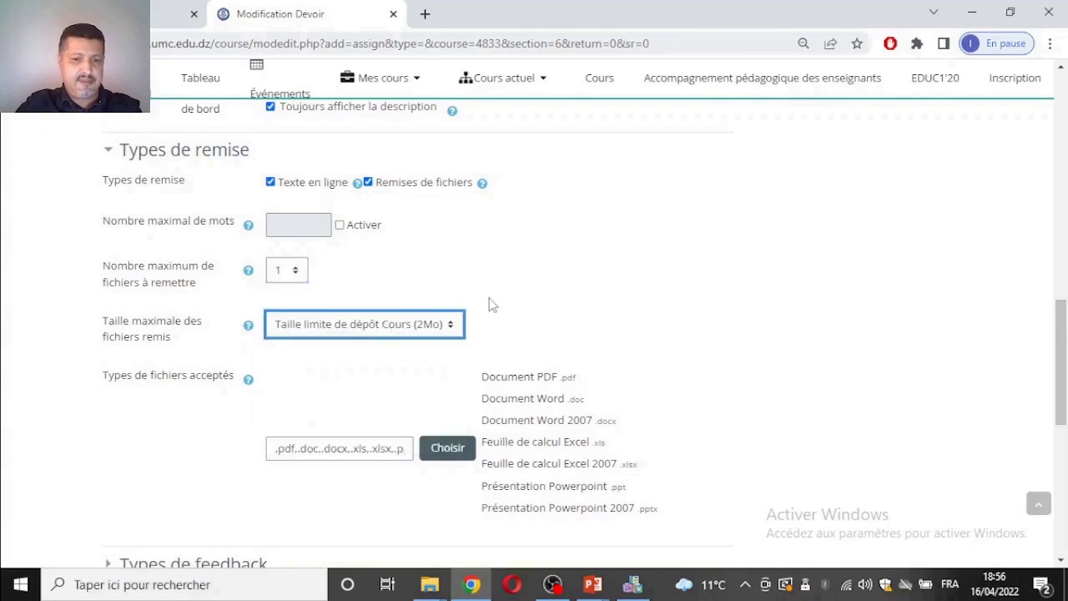
# Step: Examine the assignment's accepted file types, feedback types, submission settings and group submission settings
pyautogui.scroll(-2, 495, 284)
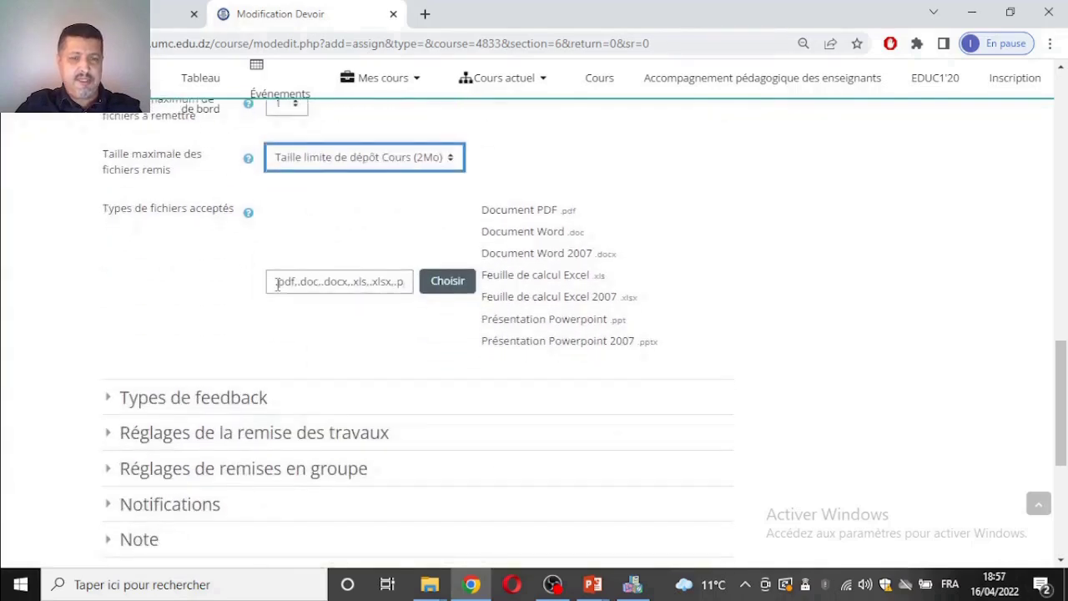
pyautogui.click(446, 293)
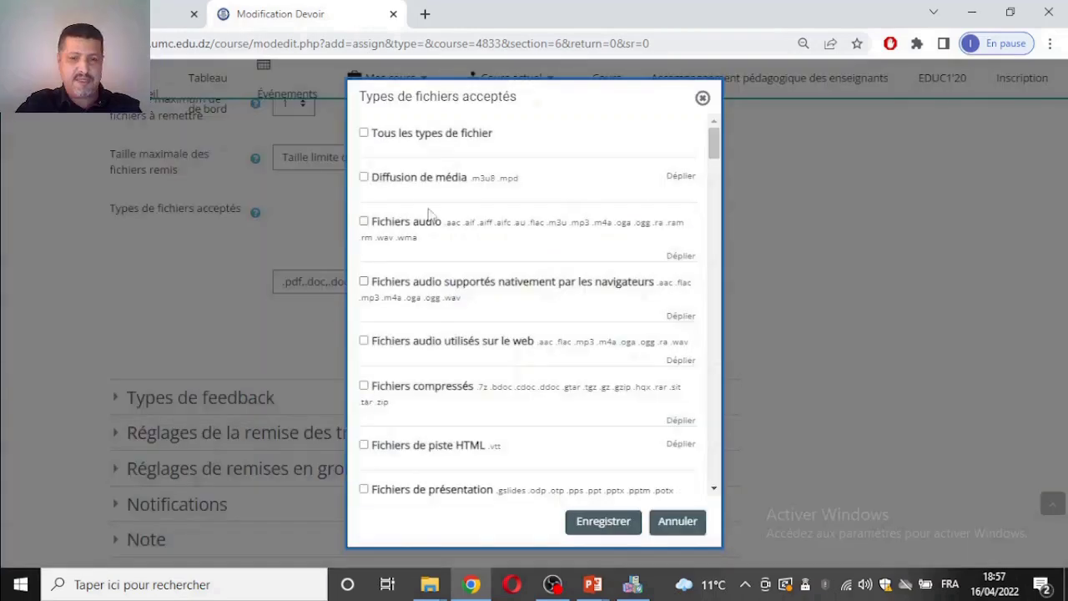
pyautogui.click(702, 98)
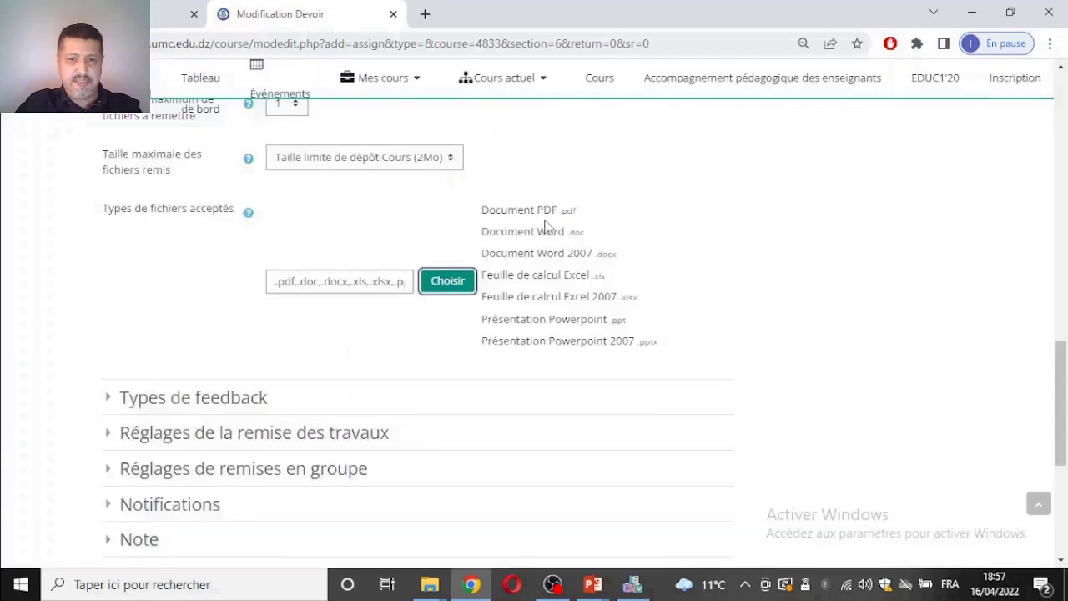
pyautogui.scroll(-2, 464, 316)
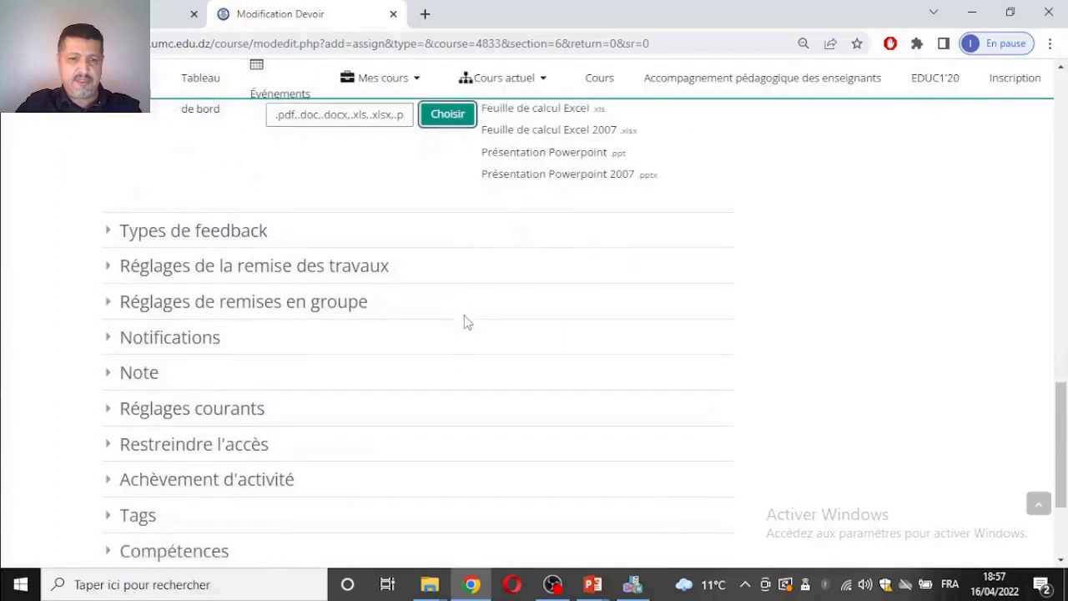
pyautogui.click(228, 239)
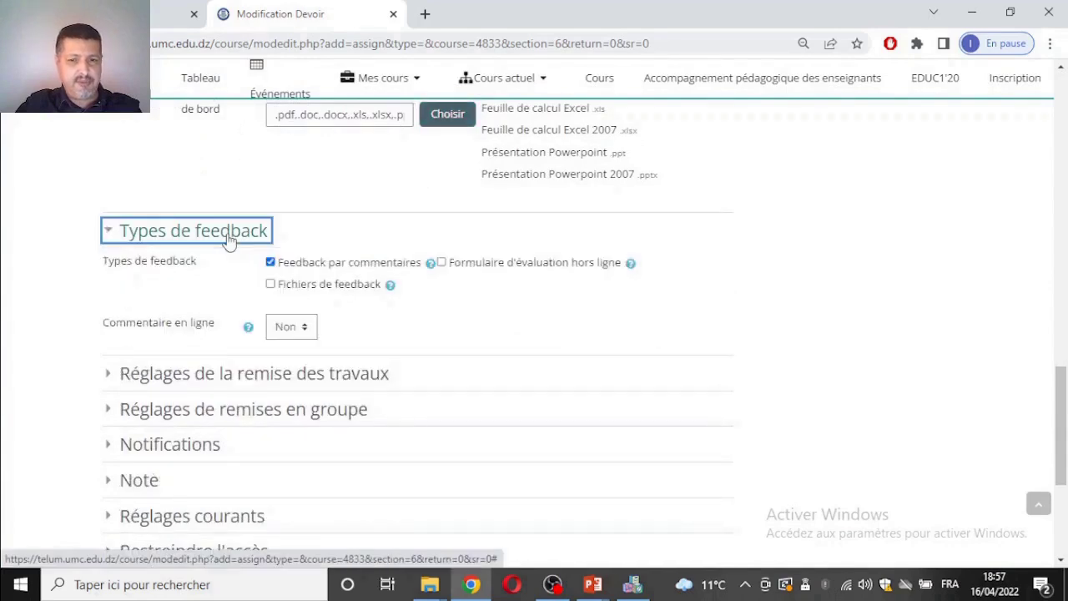
pyautogui.click(228, 239)
pyautogui.click(240, 273)
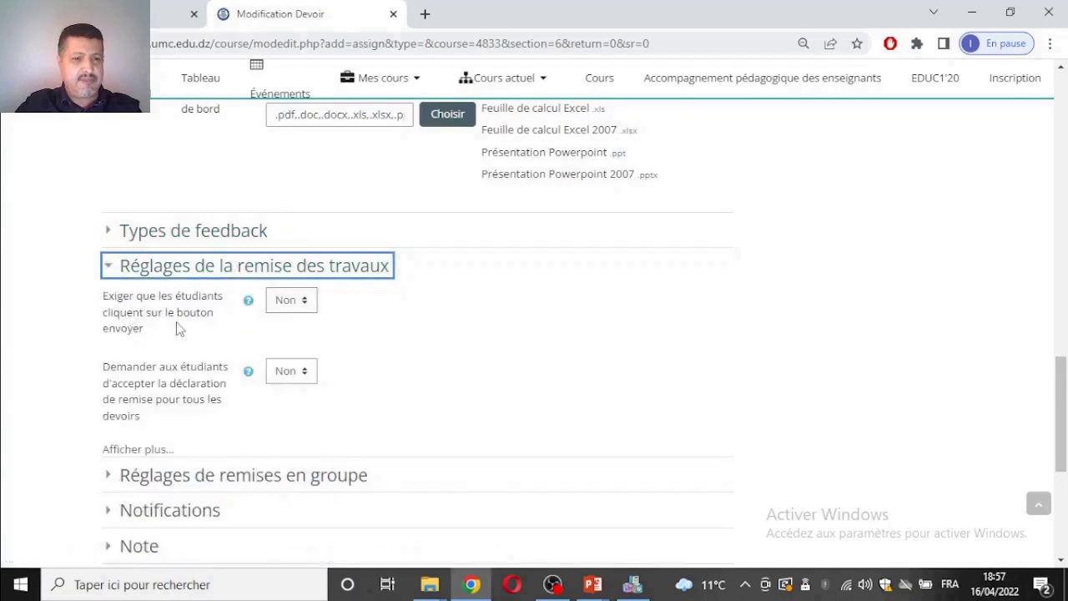
pyautogui.click(291, 302)
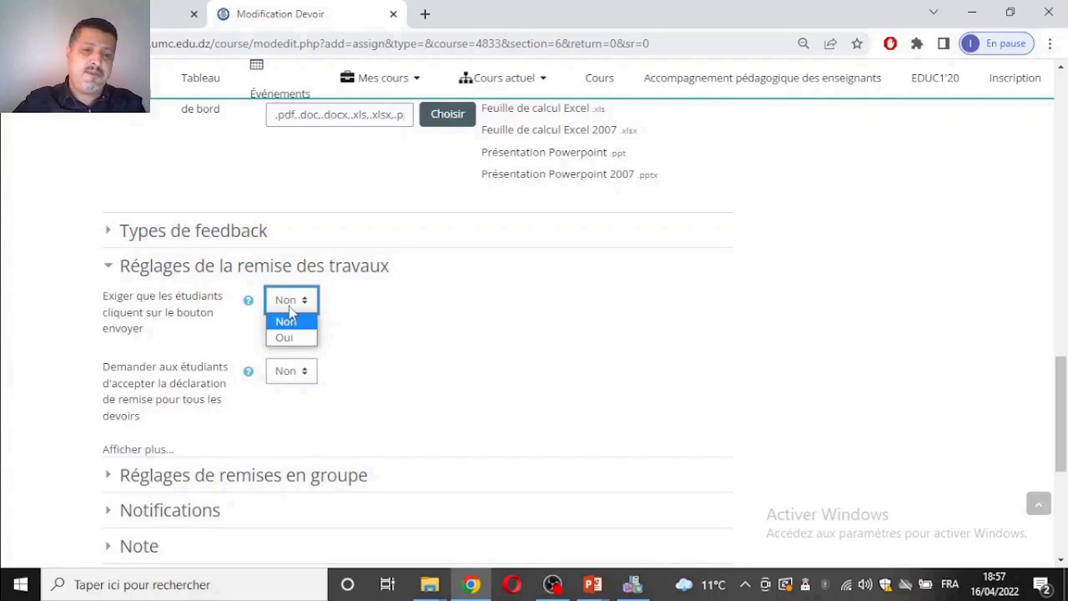
pyautogui.click(291, 307)
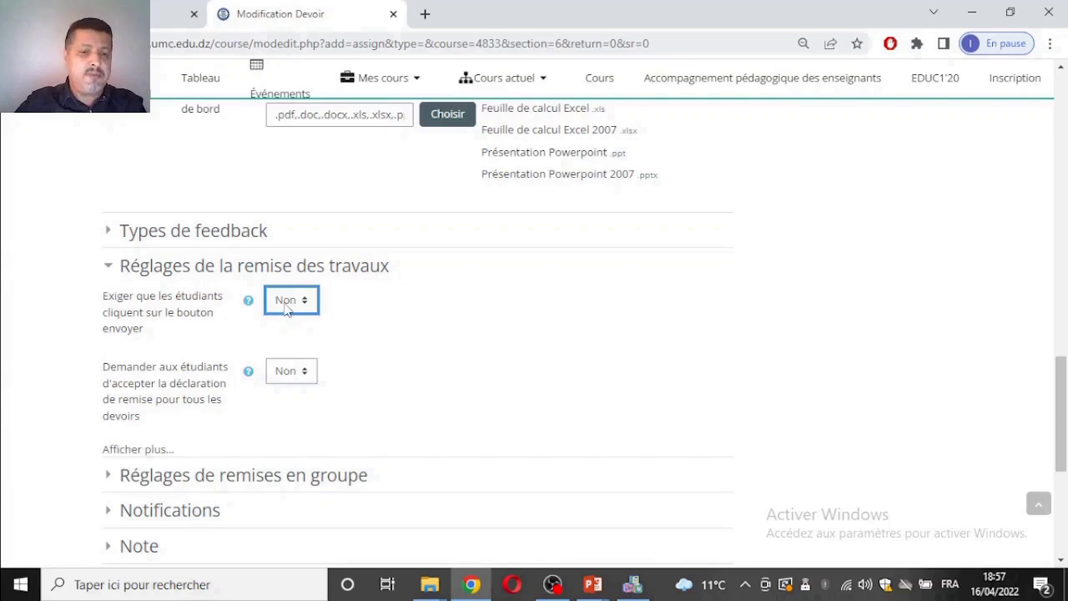
pyautogui.scroll(-1, 401, 357)
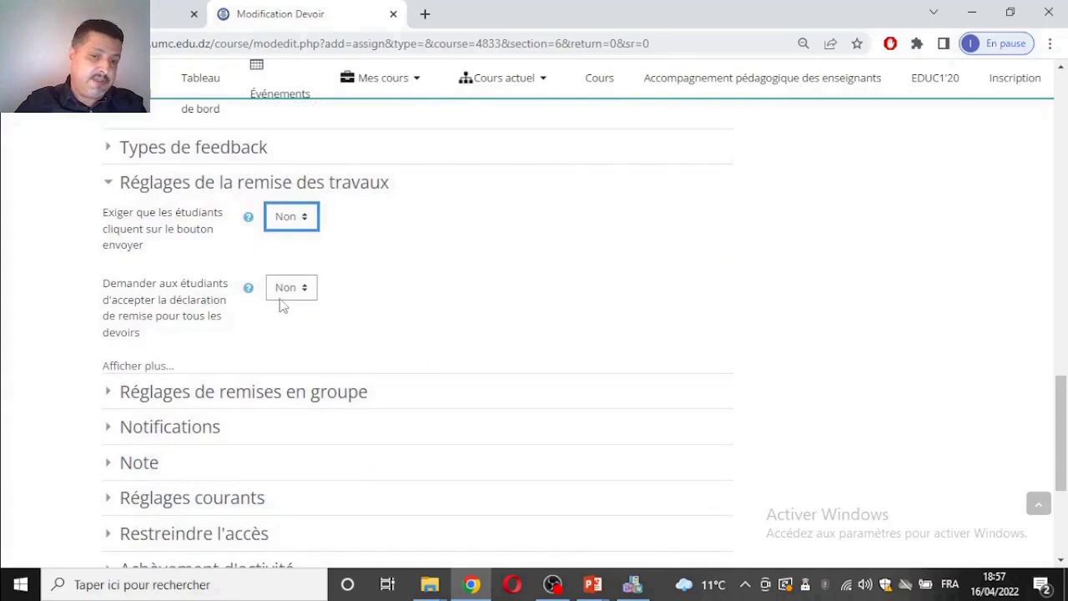
pyautogui.scroll(-1, 363, 311)
pyautogui.scroll(-2, 360, 311)
pyautogui.click(272, 238)
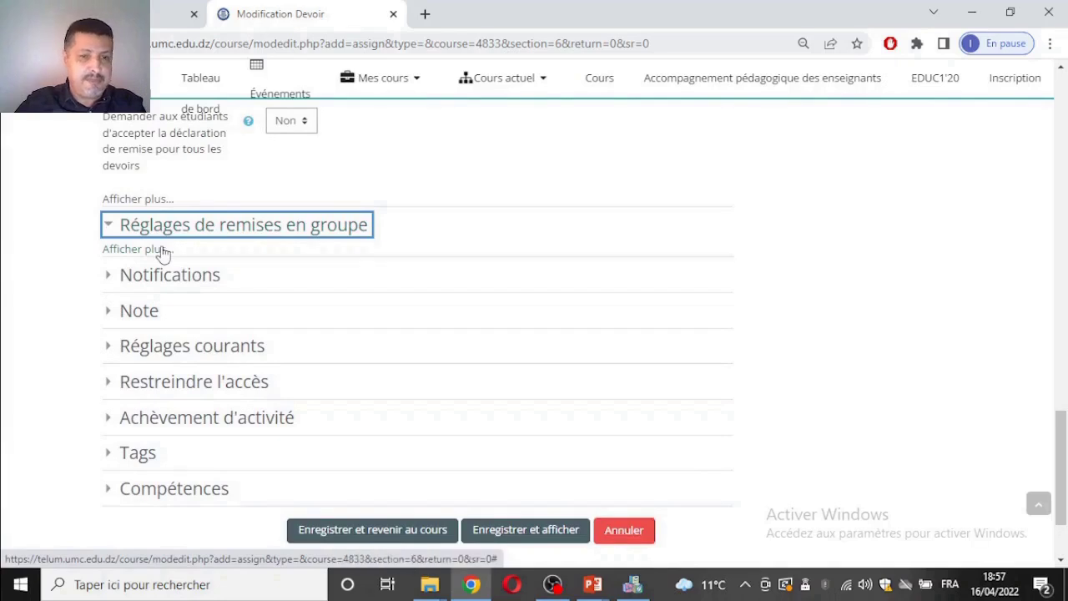
pyautogui.click(183, 235)
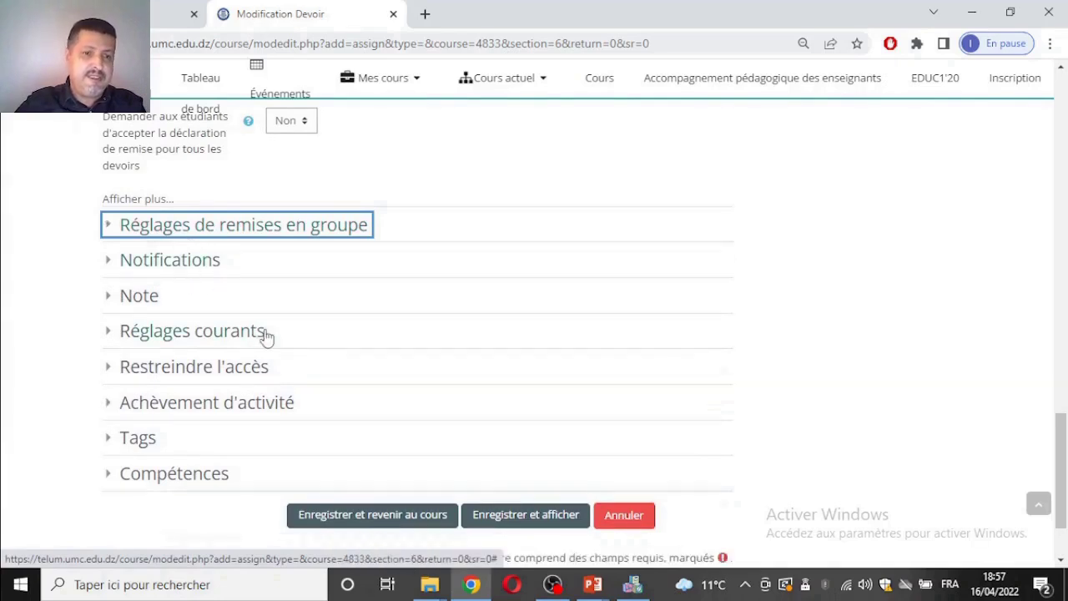
# Step: In the assignment's Note settings, keep the Point type with Note maximale 100 and set Note pour passer to 10
pyautogui.scroll(-2, 267, 336)
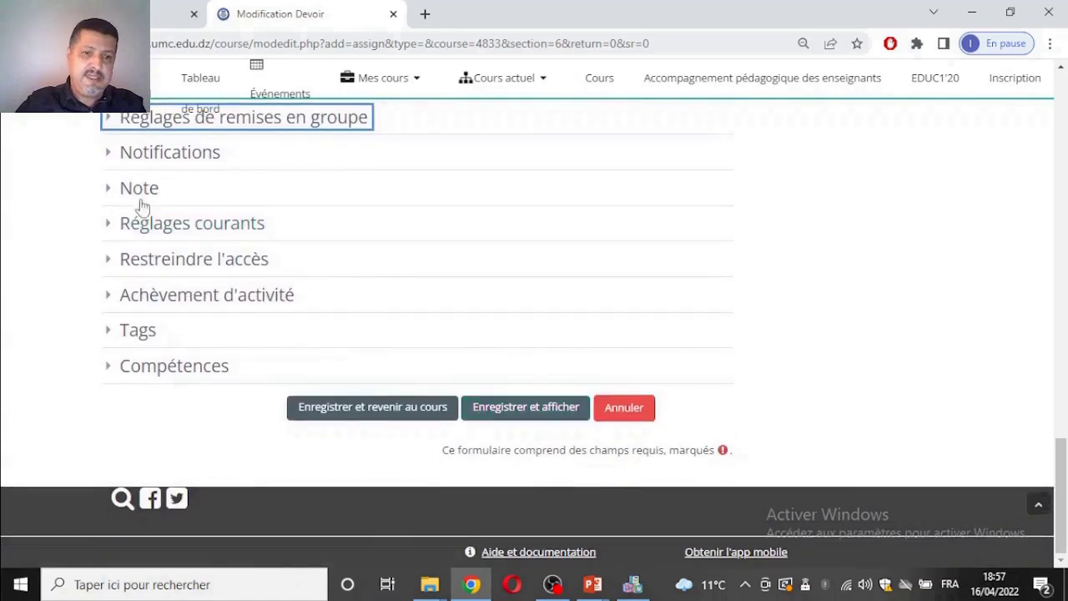
pyautogui.click(139, 188)
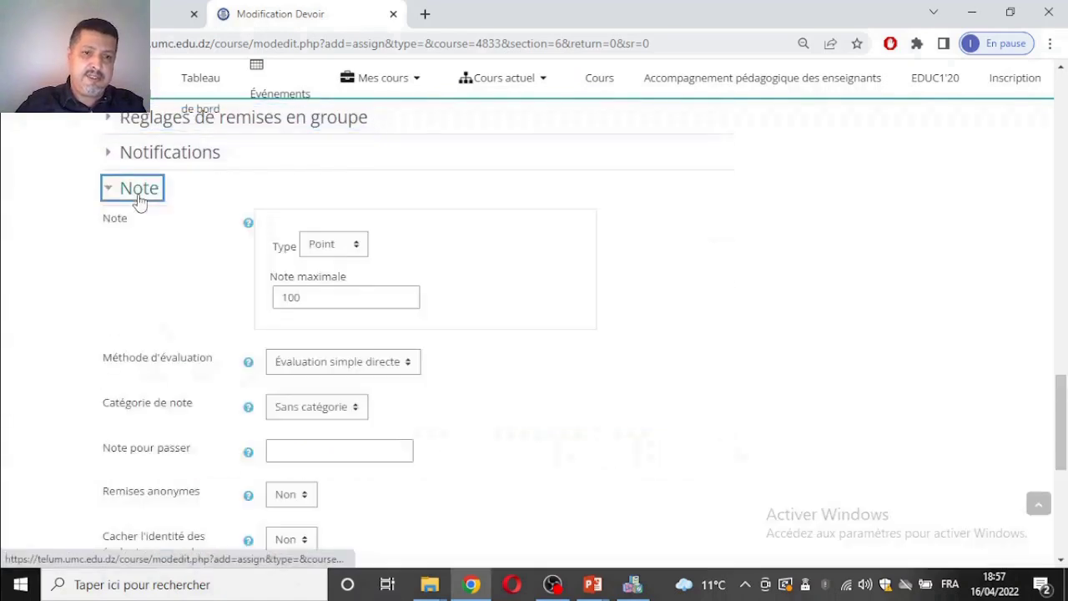
pyautogui.click(328, 248)
pyautogui.click(327, 250)
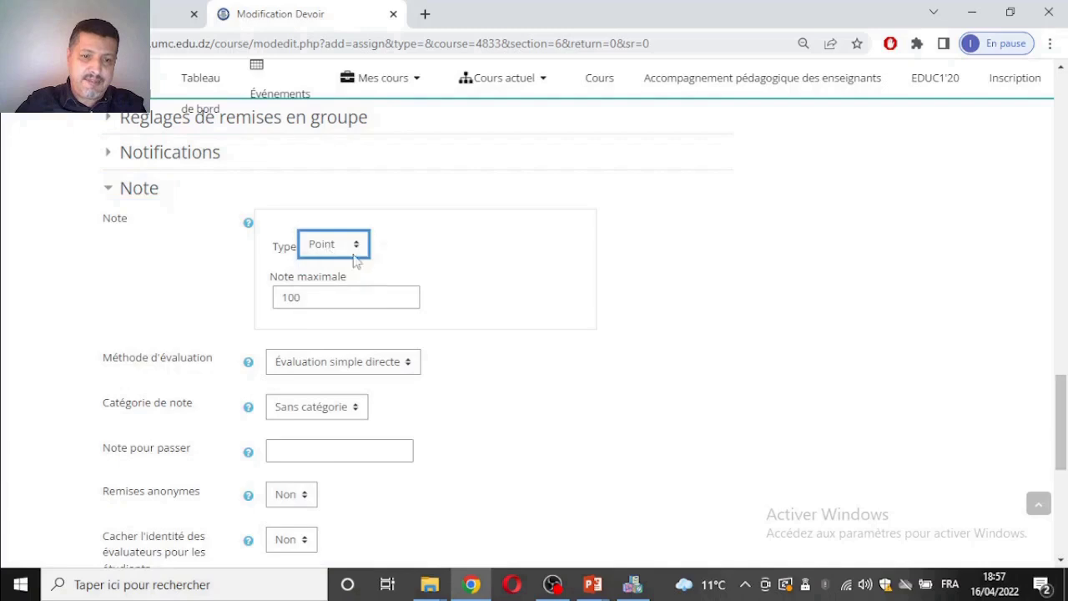
pyautogui.click(332, 296)
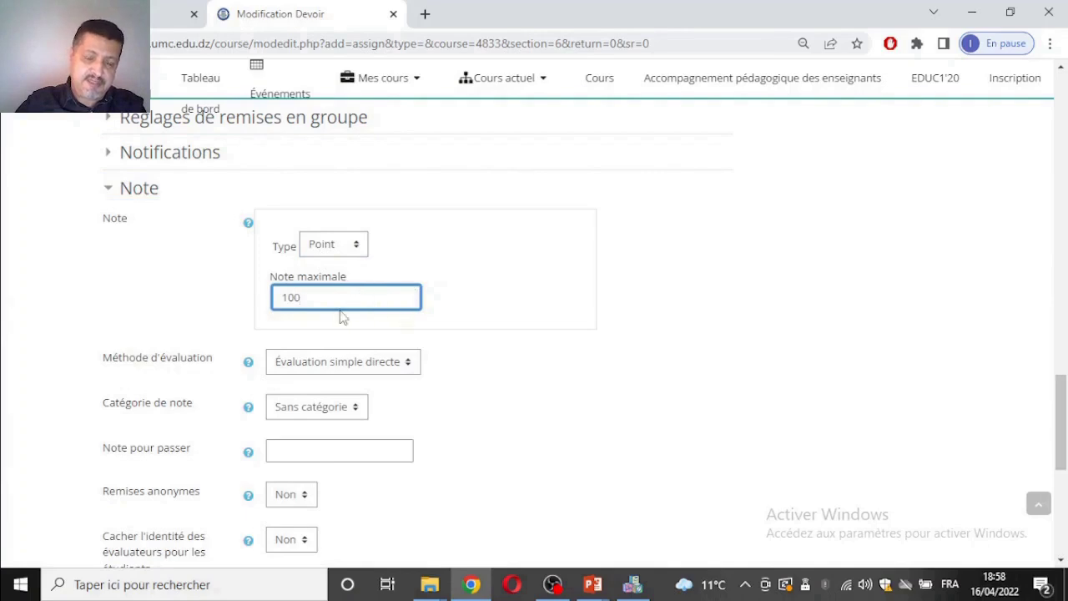
pyautogui.scroll(-2, 415, 329)
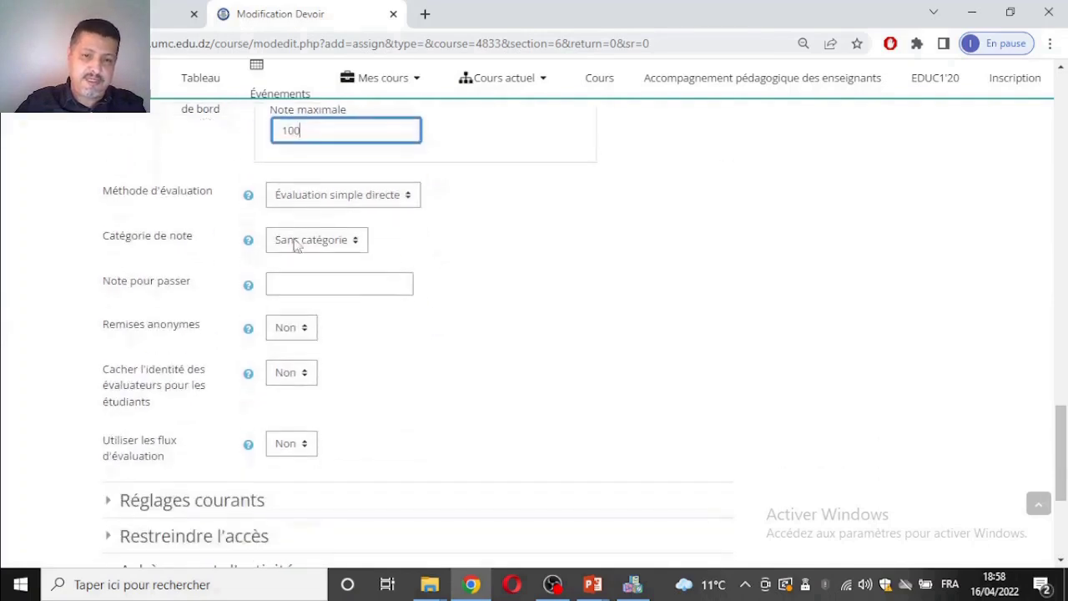
pyautogui.scroll(-1, 277, 292)
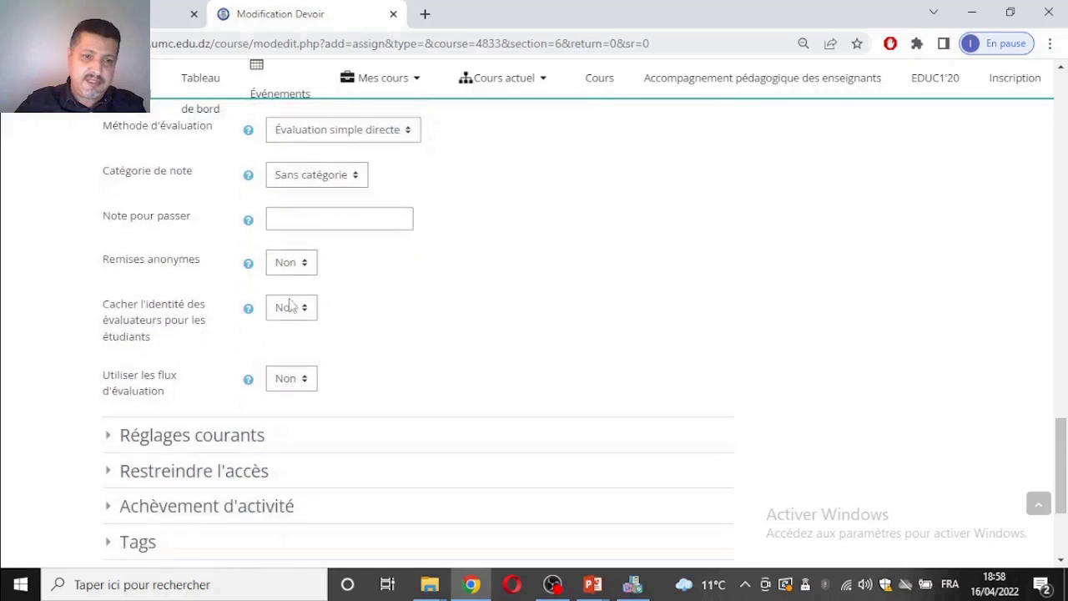
pyautogui.click(297, 204)
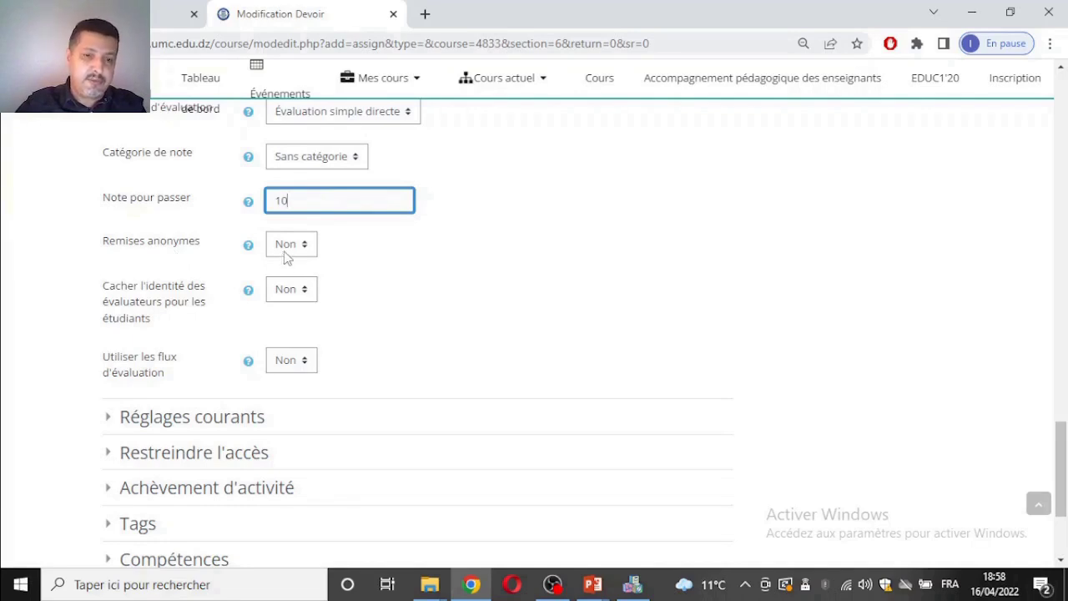
# Step: Save and display the assignment, and look over its Résumé de l'évaluation
pyautogui.scroll(-1, 402, 267)
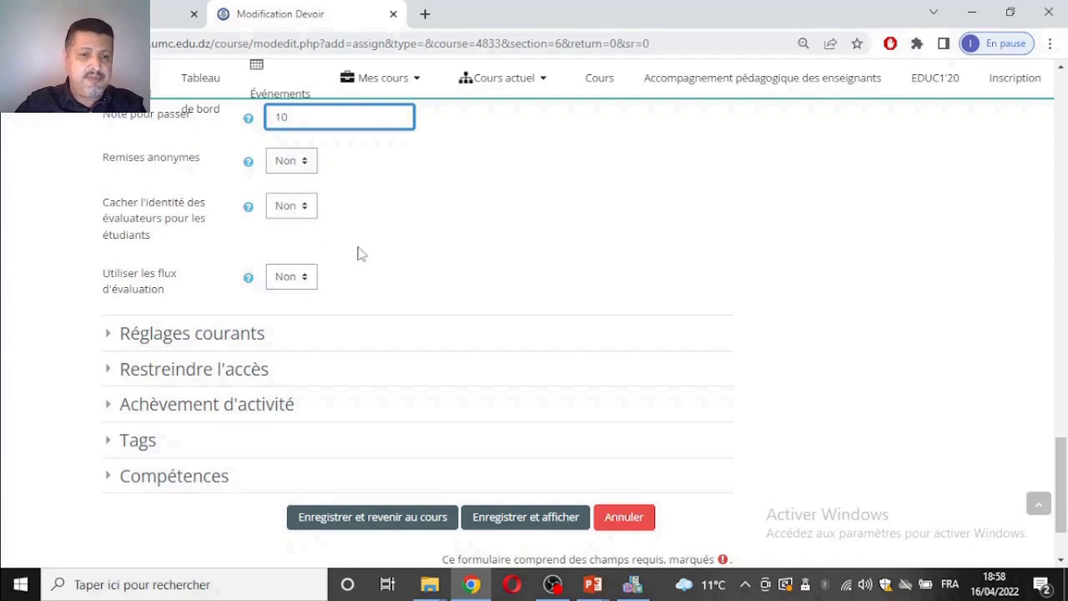
pyautogui.scroll(-2, 387, 257)
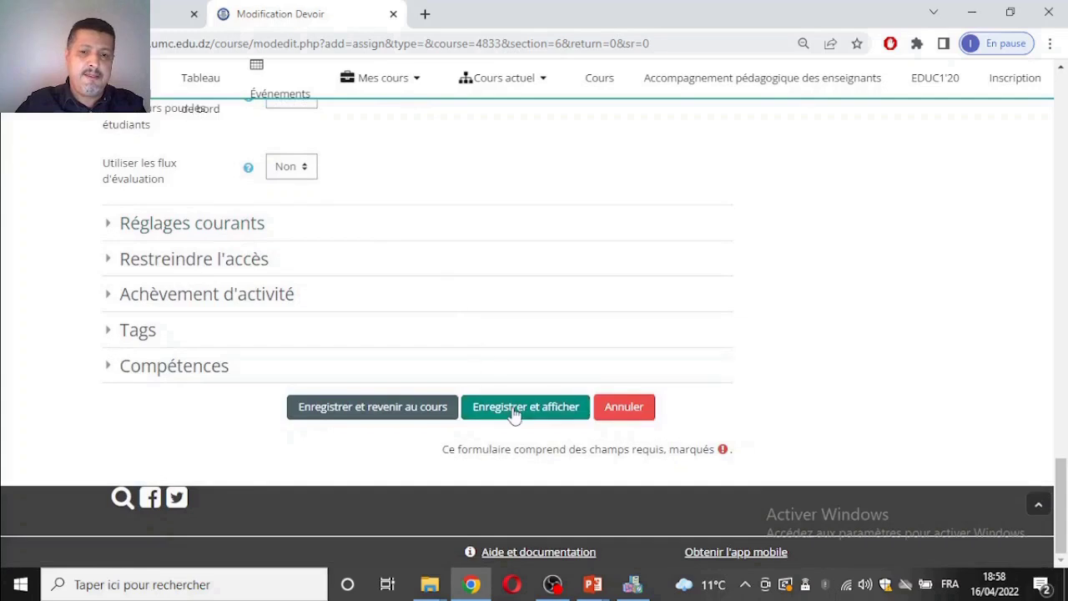
pyautogui.click(546, 404)
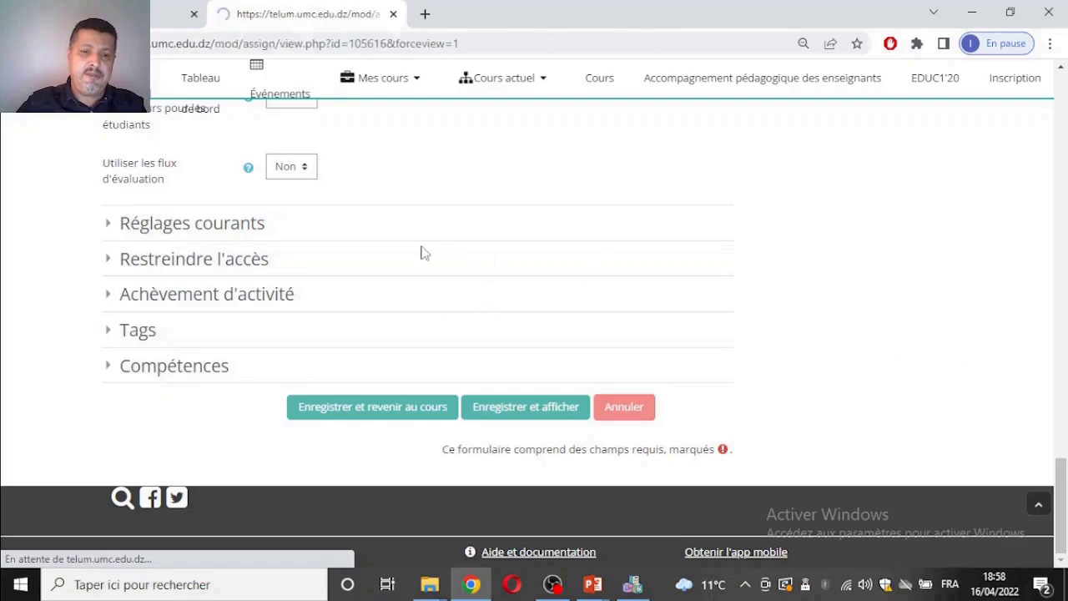
pyautogui.scroll(-5, 443, 245)
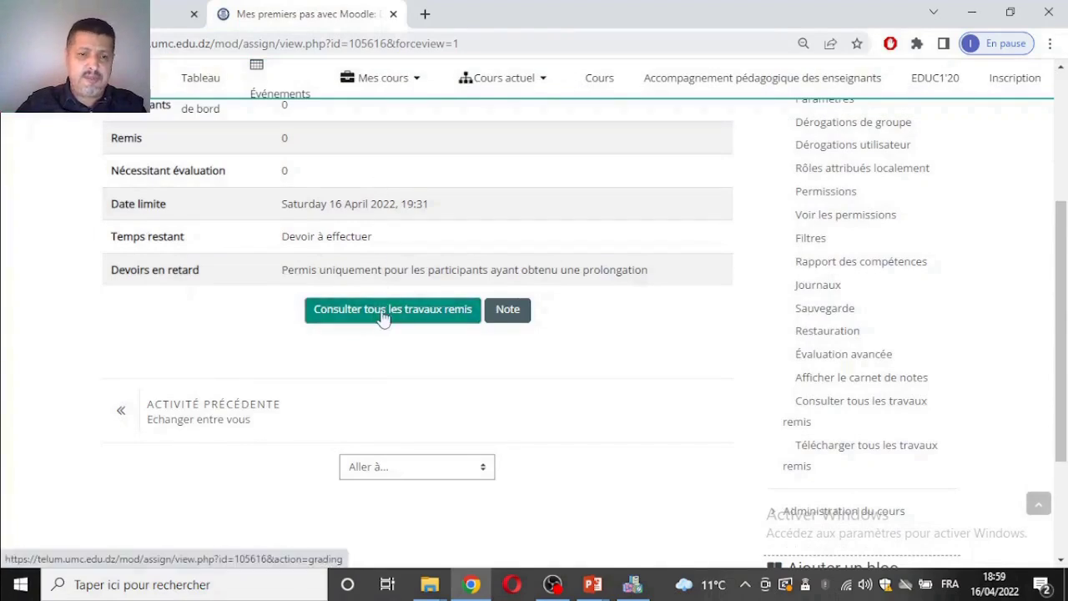
pyautogui.scroll(3, 381, 316)
pyautogui.scroll(2, 791, 200)
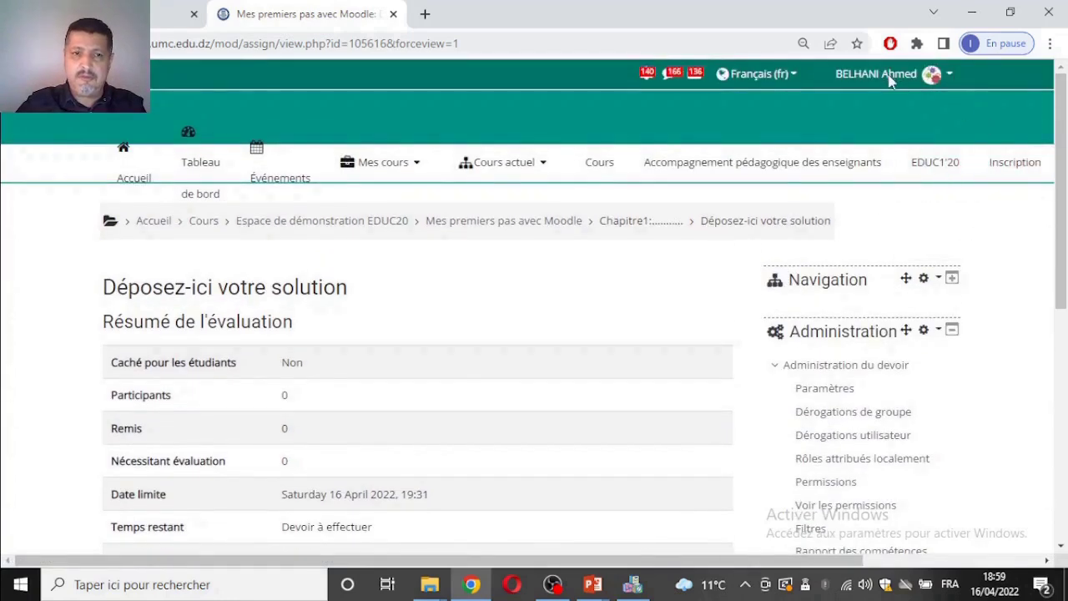
pyautogui.scroll(-3, 972, 75)
pyautogui.scroll(3, 891, 105)
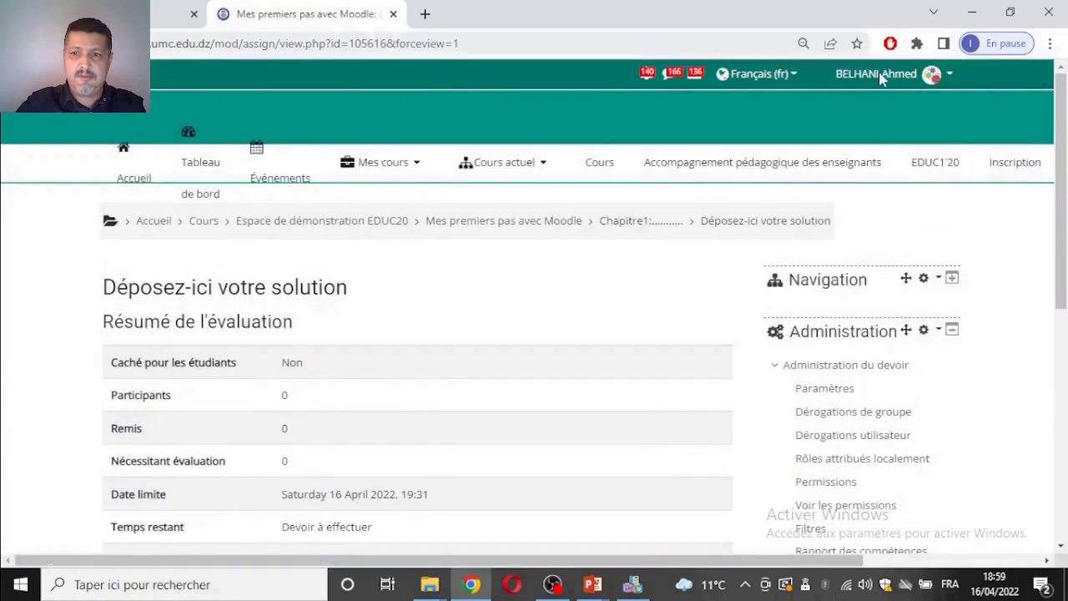
# Step: Switch to the Étudiant role from the Déposez-ici votre solution assignment
pyautogui.click(191, 43)
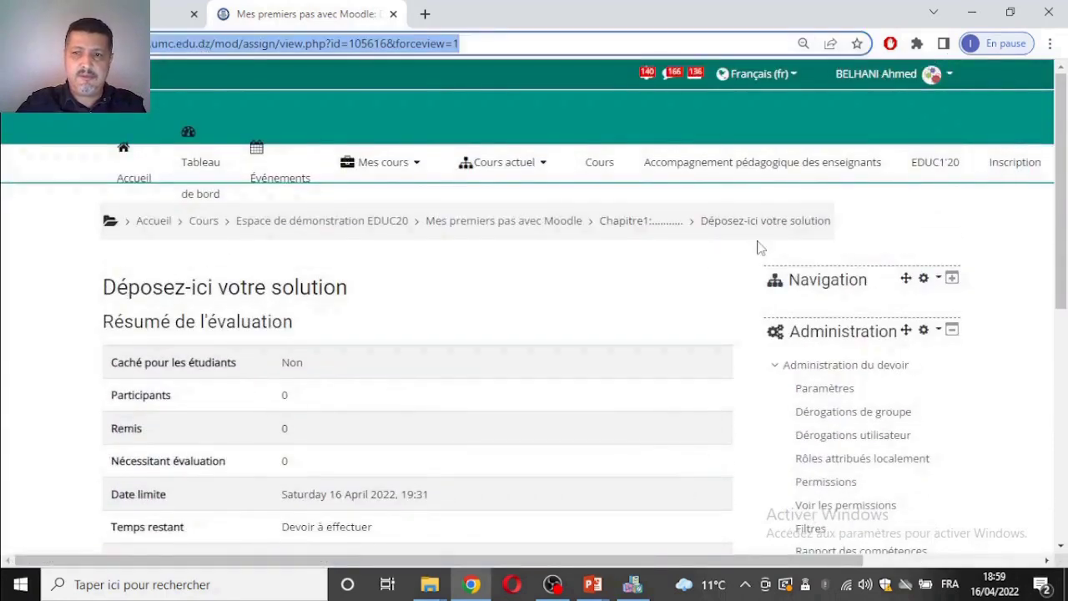
pyautogui.hotkey('ctrl', '+')
pyautogui.hotkey('ctrl', '+')
pyautogui.hotkey('ctrl', '+')
pyautogui.click(941, 85)
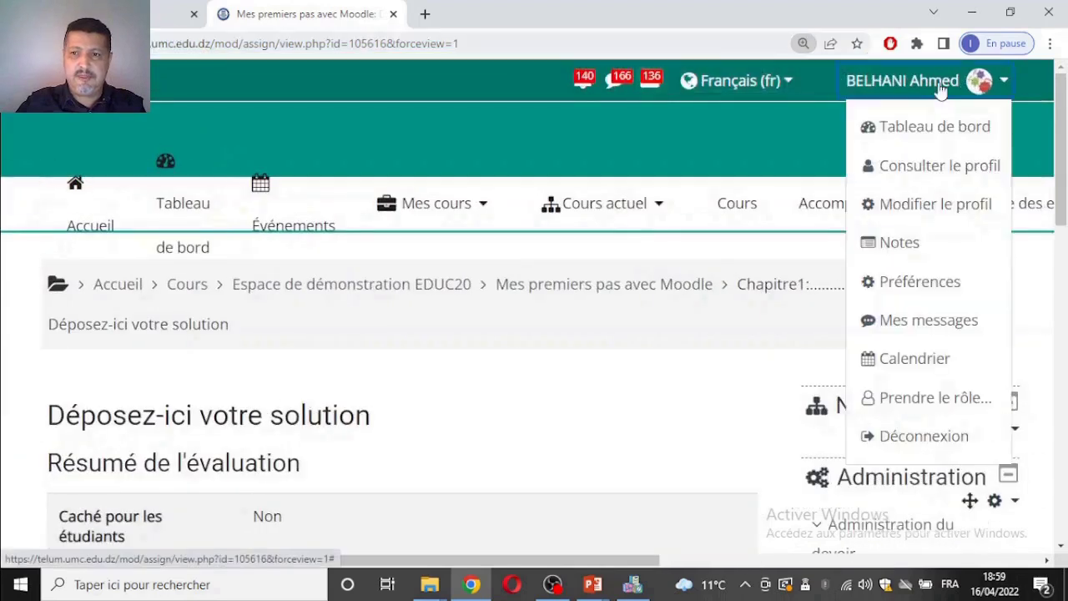
pyautogui.click(902, 399)
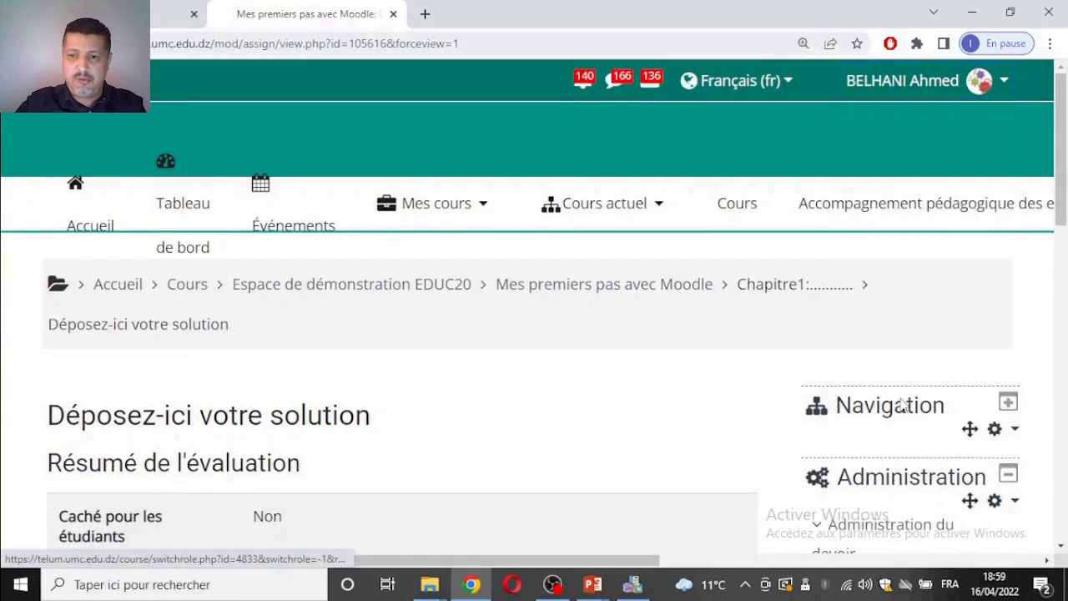
pyautogui.click(584, 209)
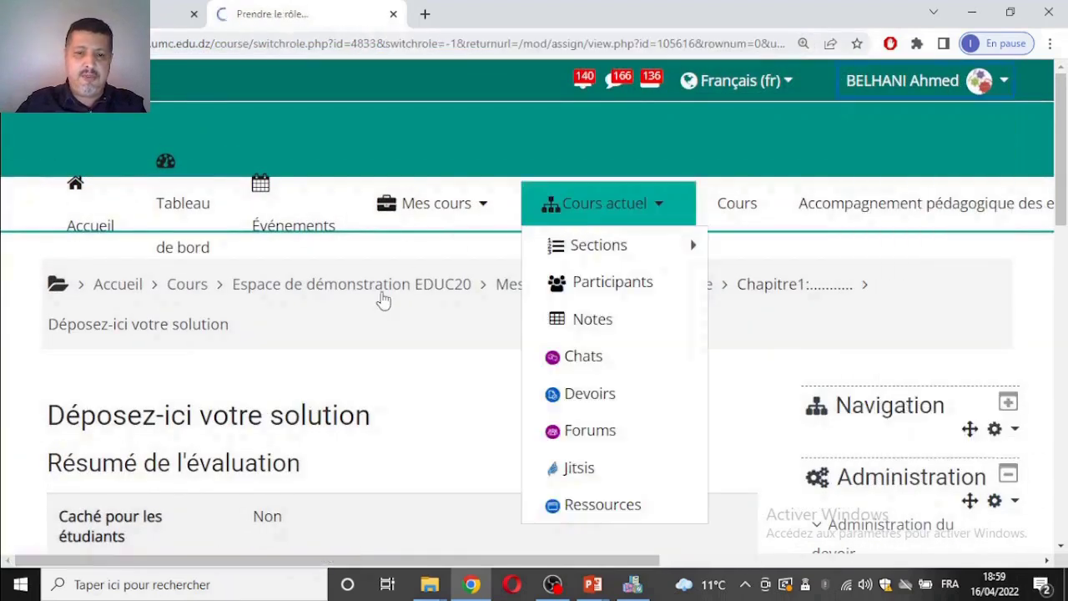
pyautogui.scroll(-1, 346, 309)
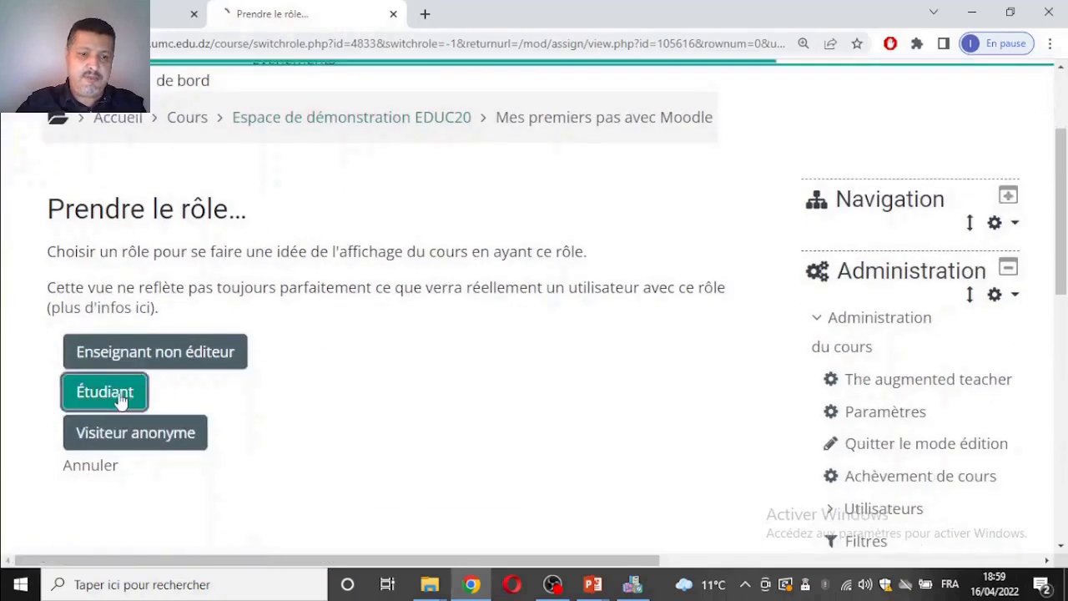
pyautogui.click(105, 391)
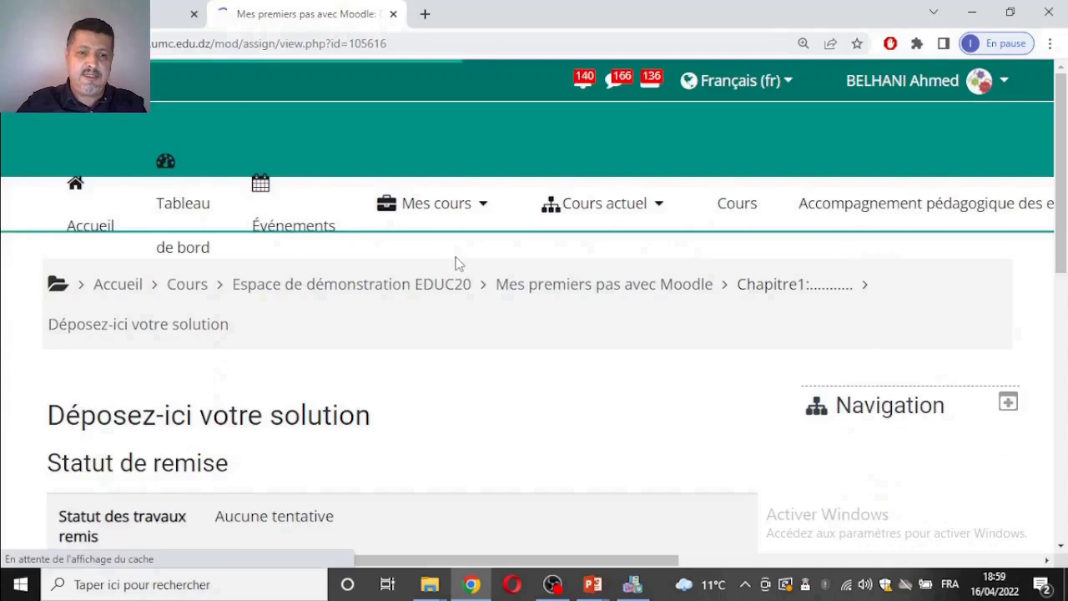
# Step: Examine the assignment's Statut de remise table as a student, including the deadline, remaining time and comments
pyautogui.scroll(-5, 455, 263)
pyautogui.hotkey('ctrl', '-')
pyautogui.hotkey('ctrl', '-')
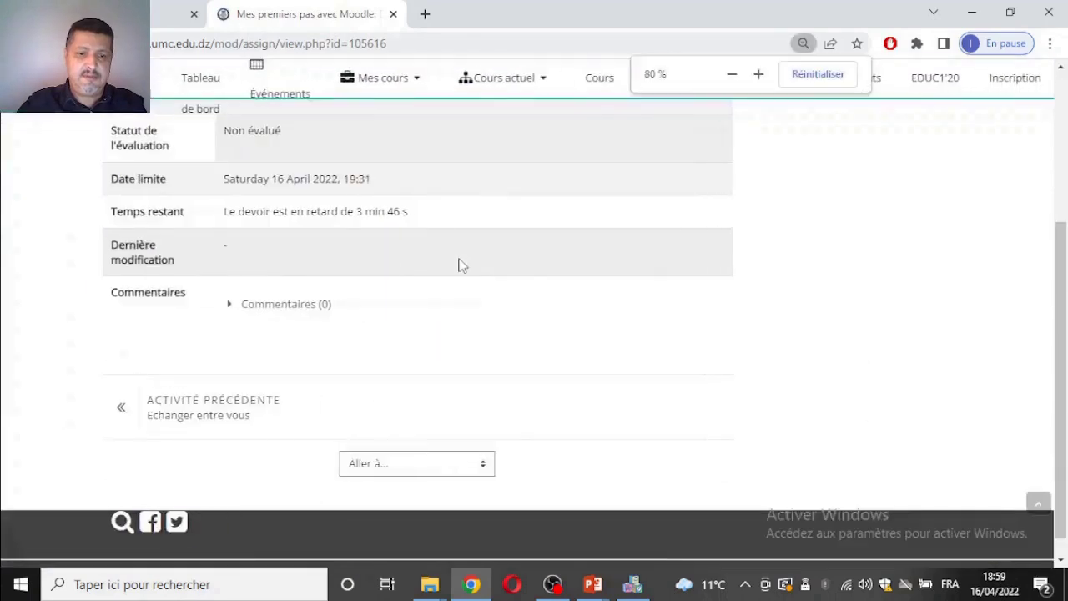
pyautogui.scroll(2, 576, 268)
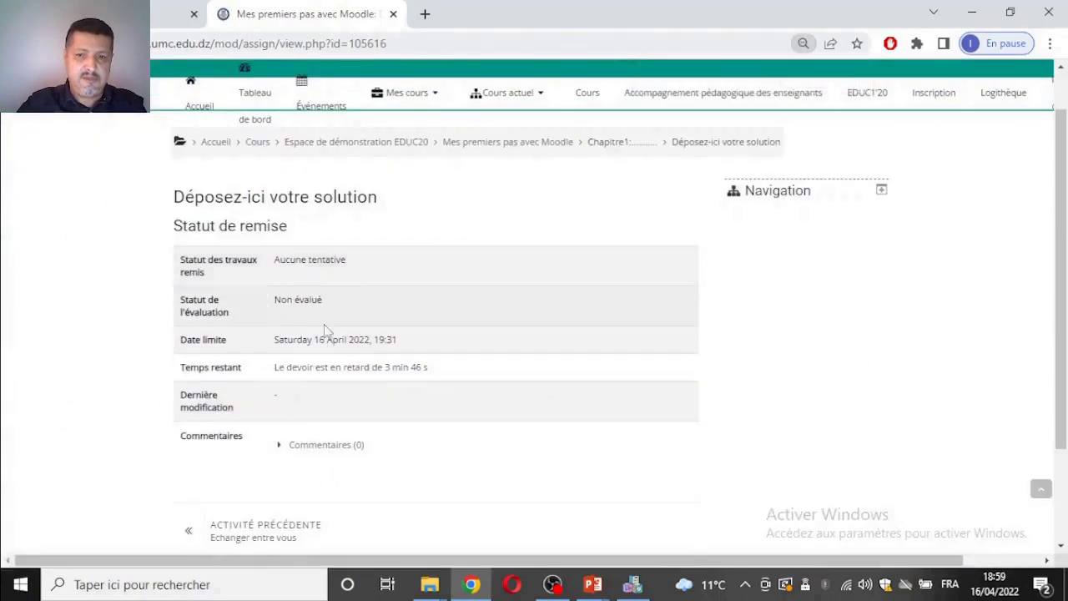
pyautogui.scroll(-2, 375, 443)
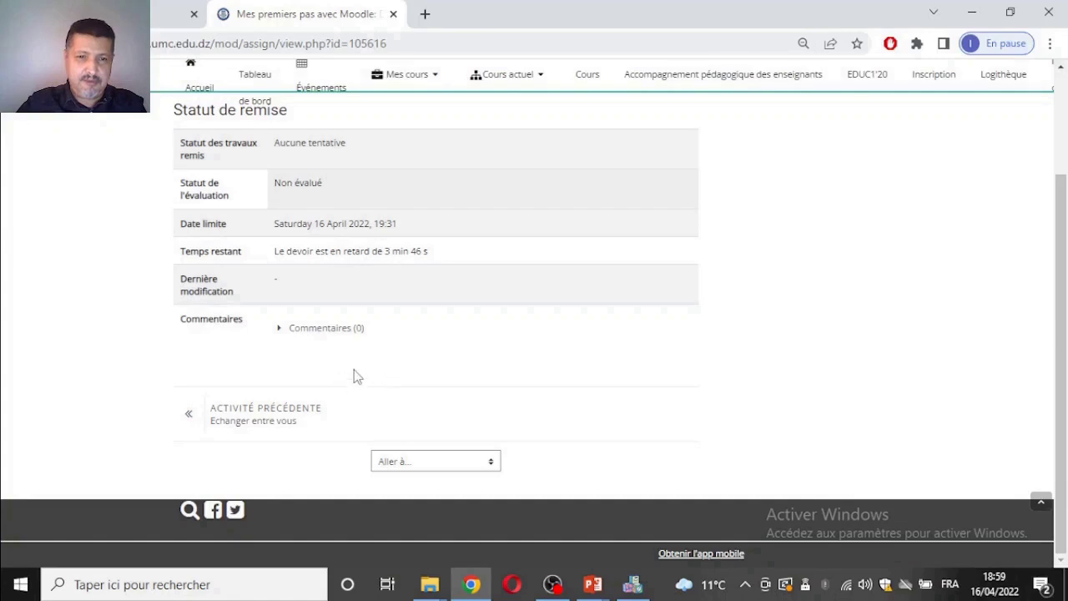
pyautogui.scroll(3, 359, 371)
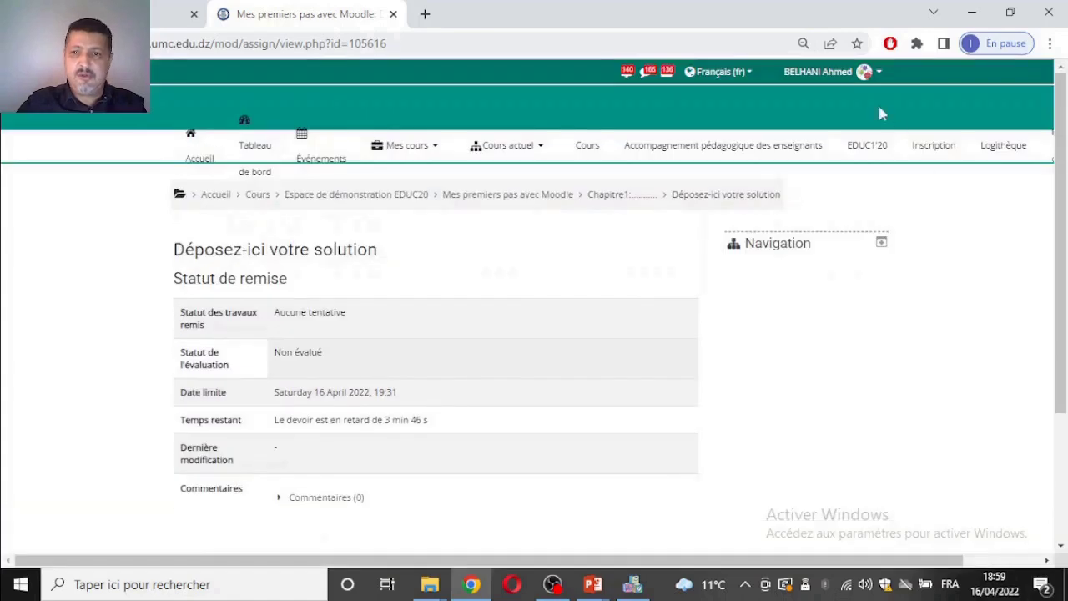
# Step: Leave the student view and return to the normal teacher role on the assignment page
pyautogui.hotkey('ctrl', '+')
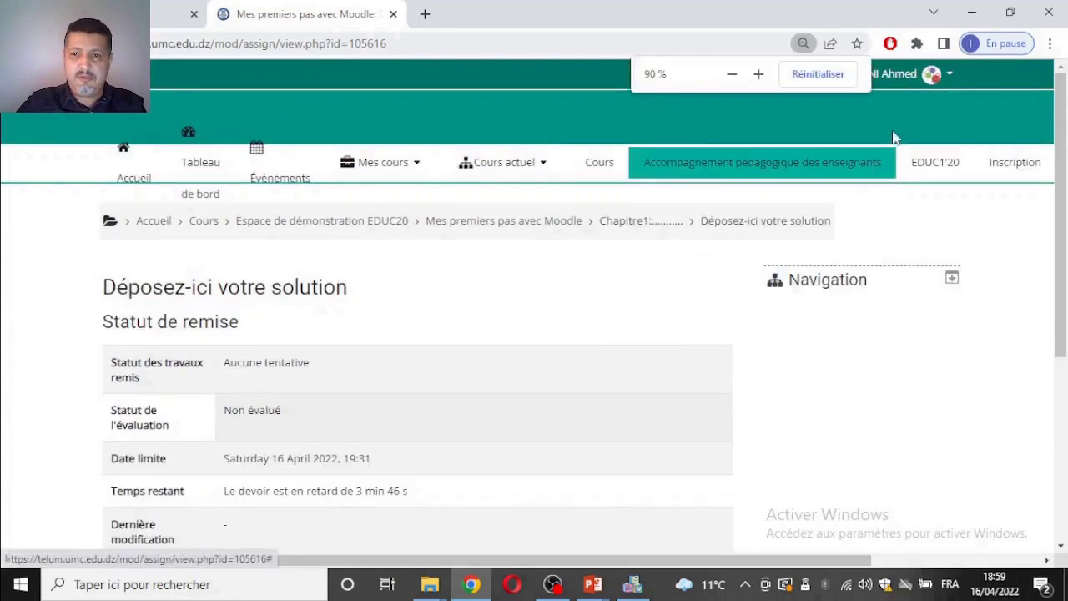
pyautogui.hotkey('ctrl', '+')
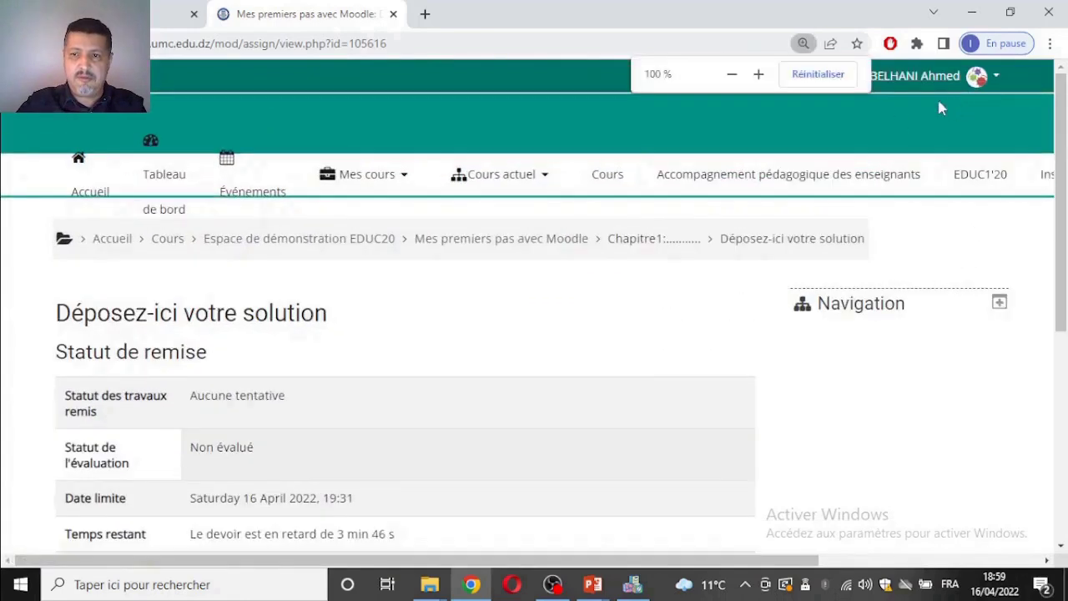
pyautogui.hotkey('ctrl', '+')
pyautogui.hotkey('ctrl', '+')
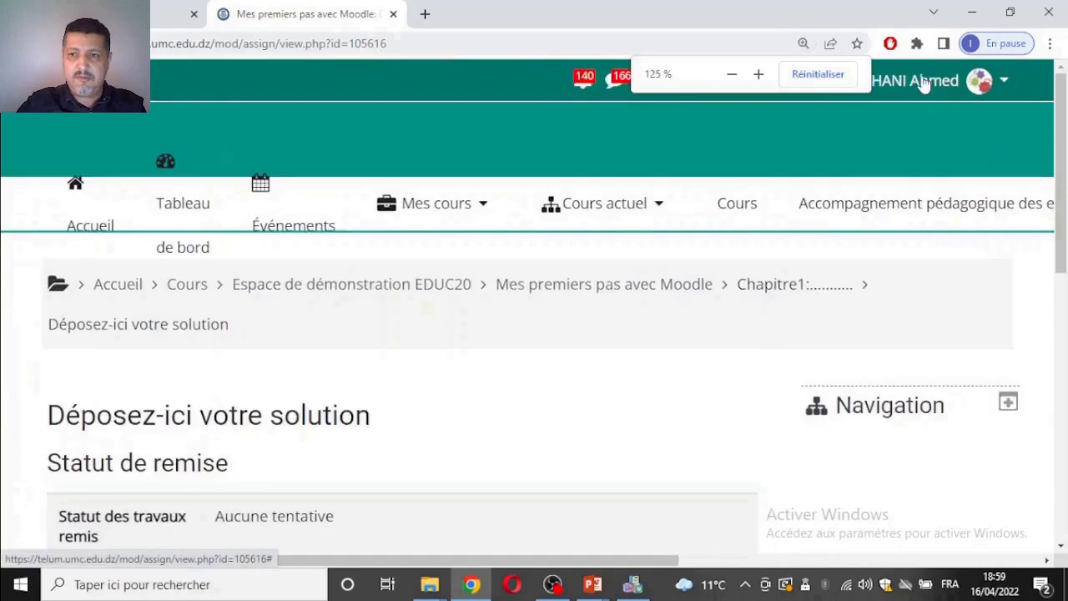
pyautogui.click(926, 83)
pyautogui.click(868, 402)
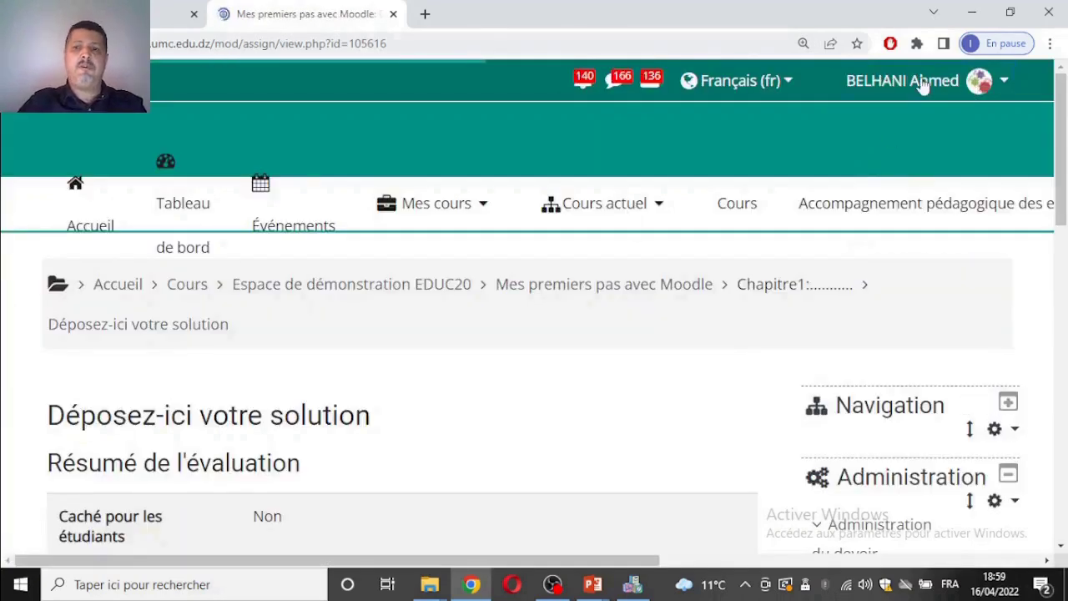
# Step: Review the roles offered on the Prendre le rôle page and leave it without choosing one
pyautogui.click(923, 86)
pyautogui.moveTo(877, 281)
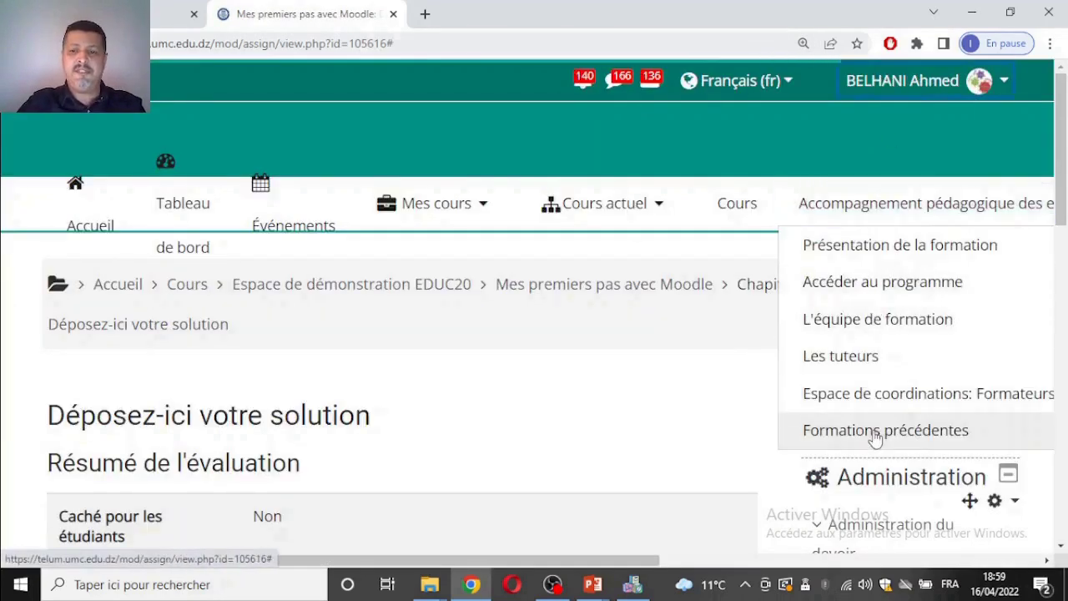
pyautogui.click(928, 91)
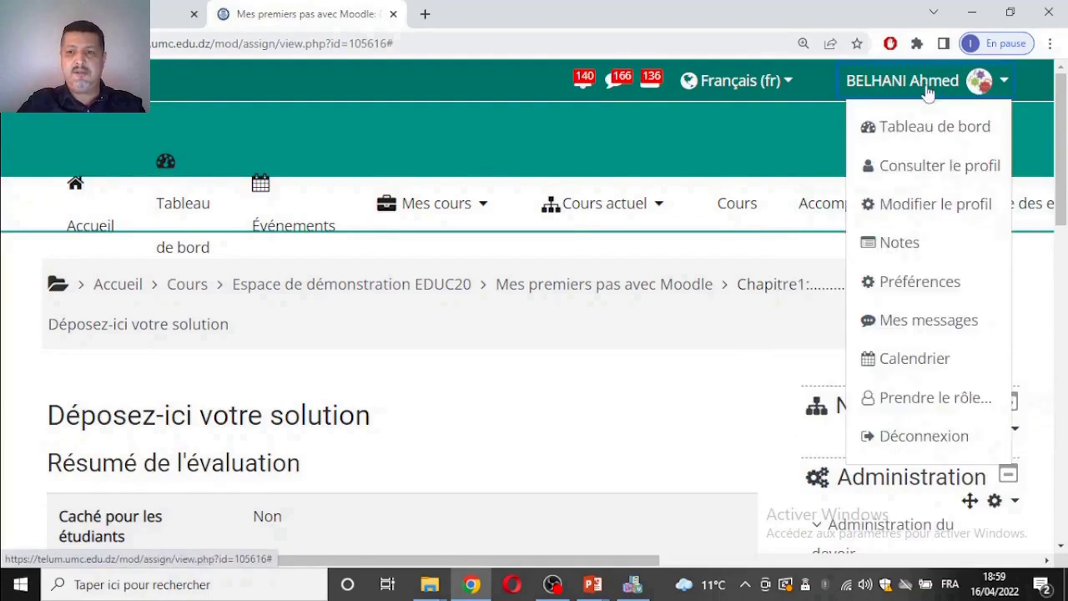
pyautogui.click(916, 404)
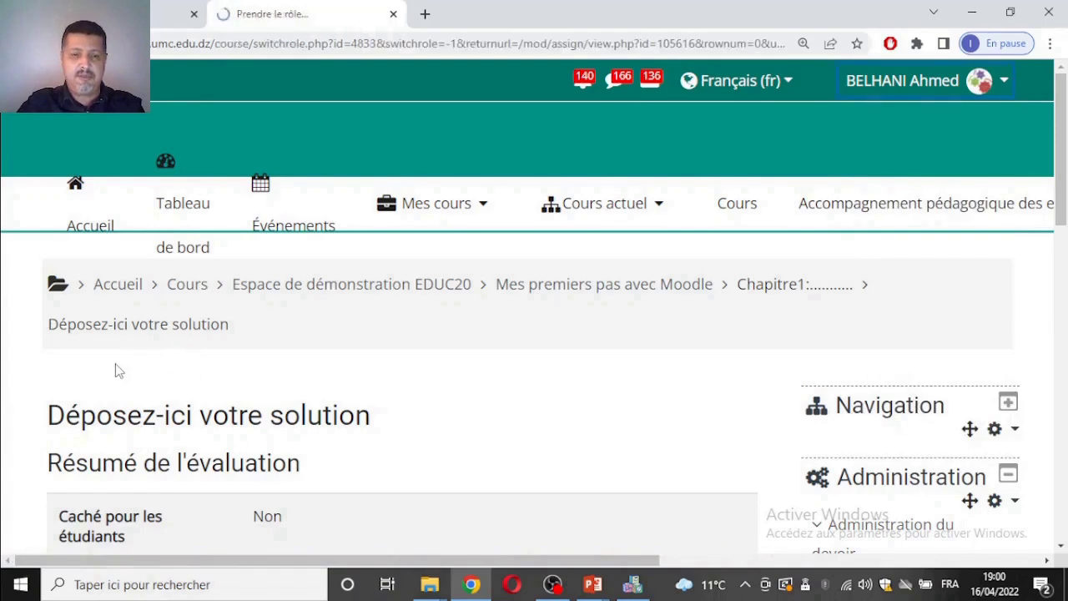
pyautogui.scroll(-1, 376, 404)
pyautogui.scroll(-3, 377, 404)
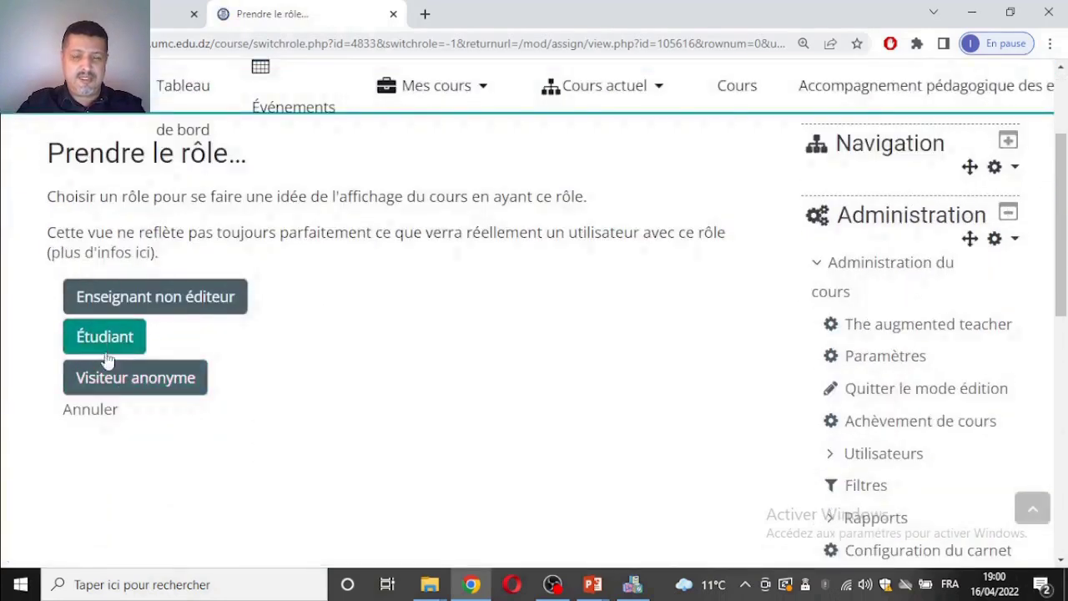
pyautogui.click(101, 417)
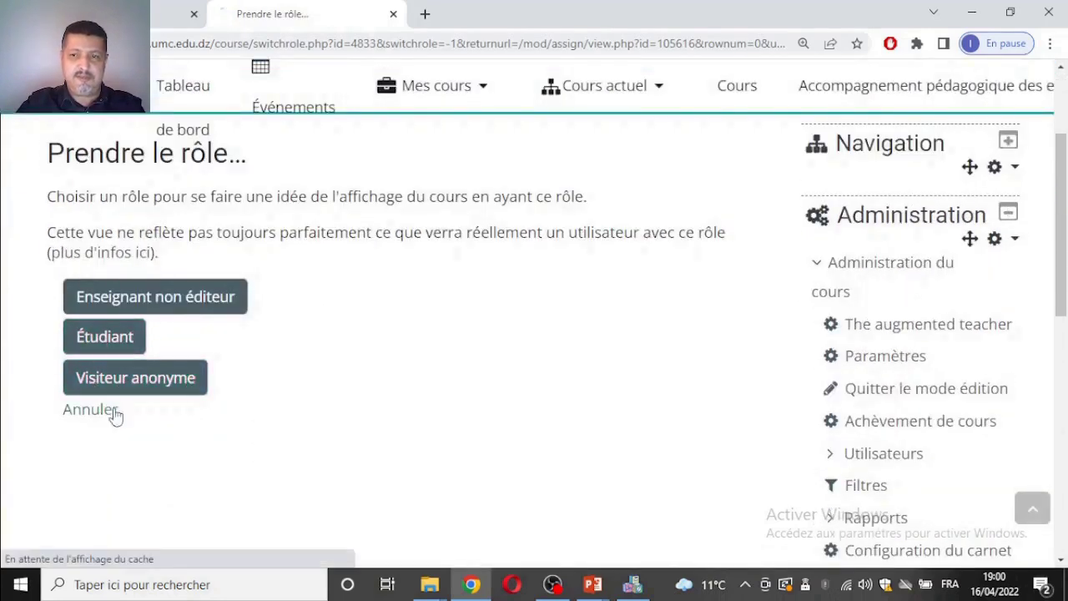
pyautogui.hotkey('ctrl', '+')
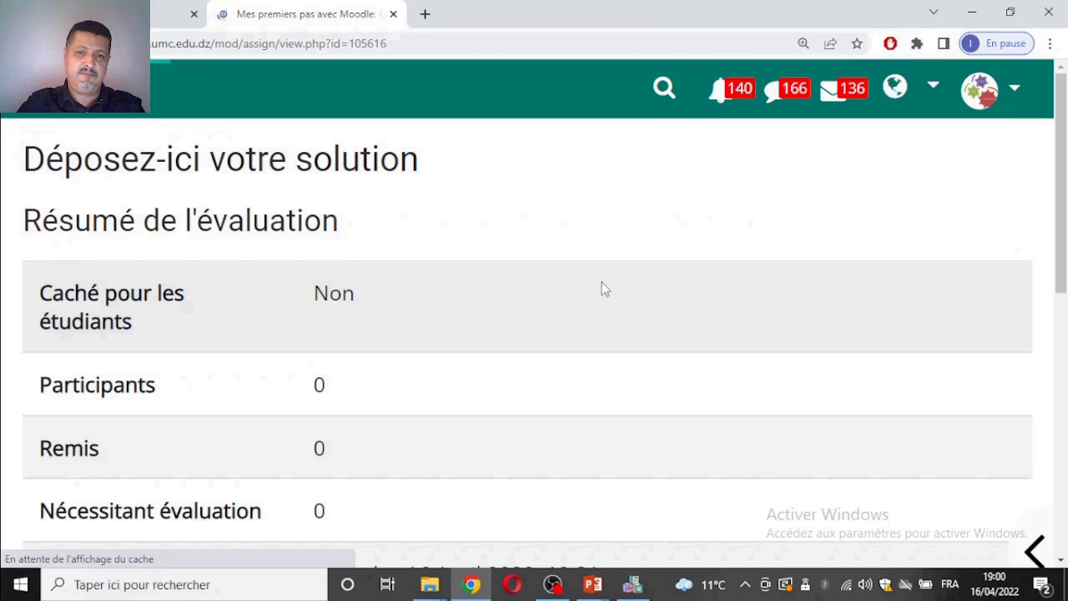
pyautogui.hotkey('ctrl', '+')
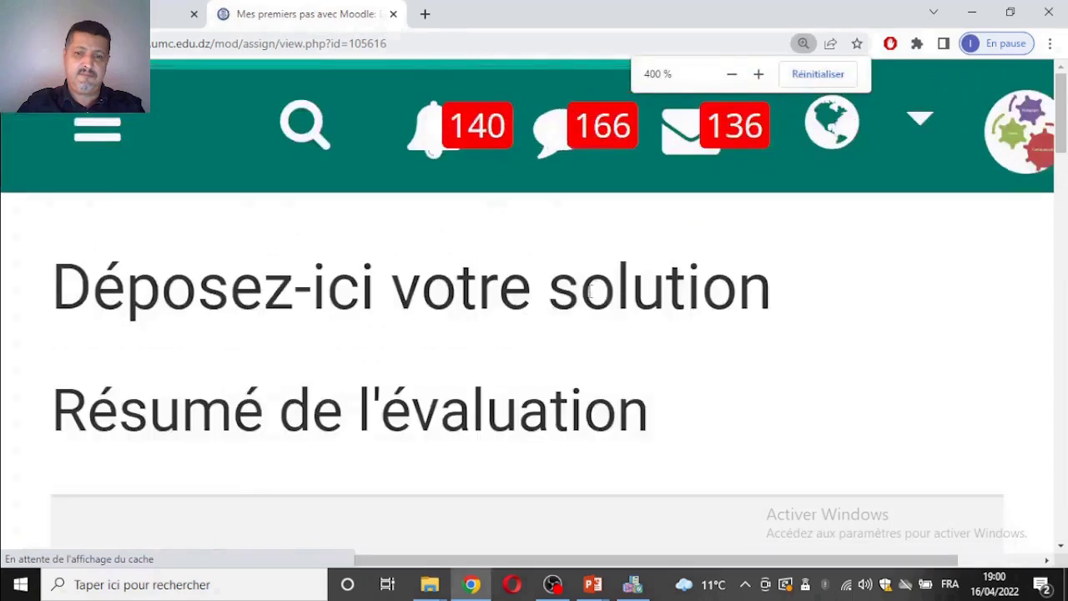
pyautogui.hotkey('ctrl', '0')
pyautogui.hotkey('ctrl', '-')
pyautogui.hotkey('ctrl', '-')
pyautogui.hotkey('ctrl', '-')
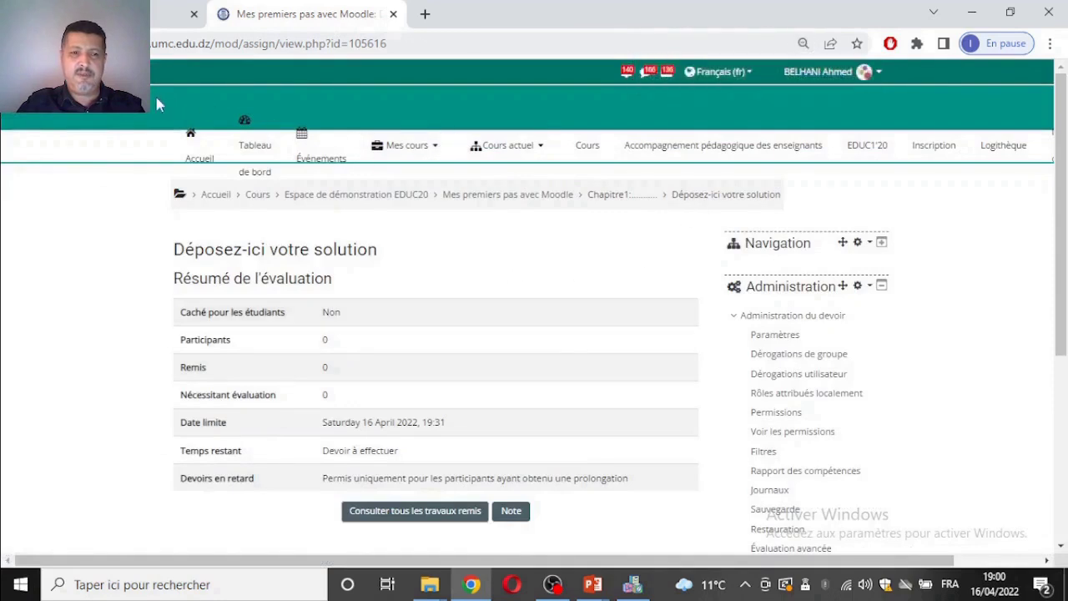
pyautogui.hotkey('ctrl', '0')
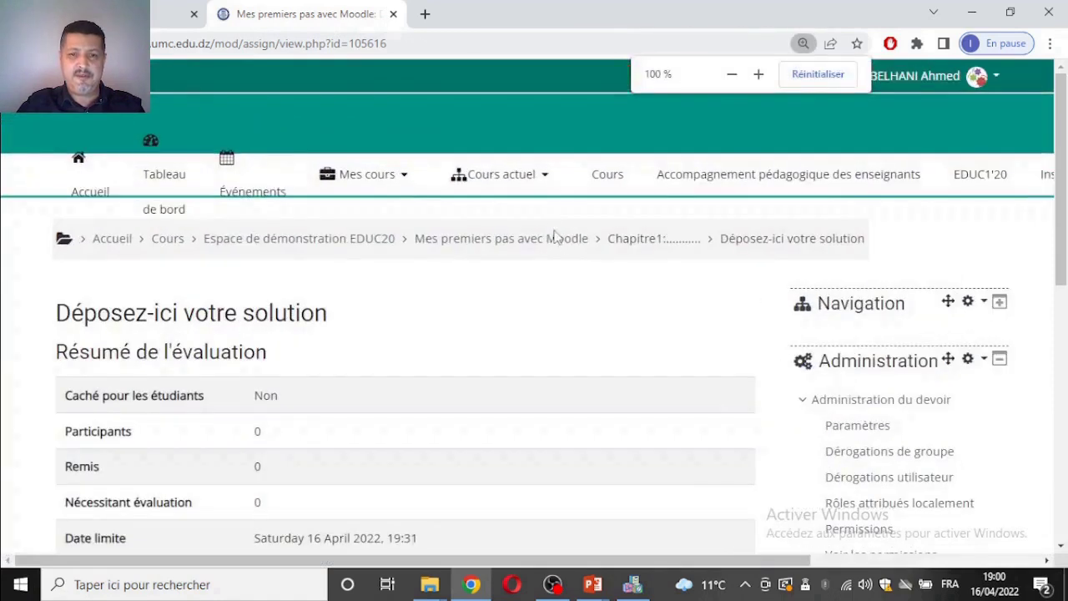
# Step: Return from the assignment to the main page of the course Mes premiers pas avec Moodle
pyautogui.hotkey('ctrl', '+')
pyautogui.hotkey('ctrl', '+')
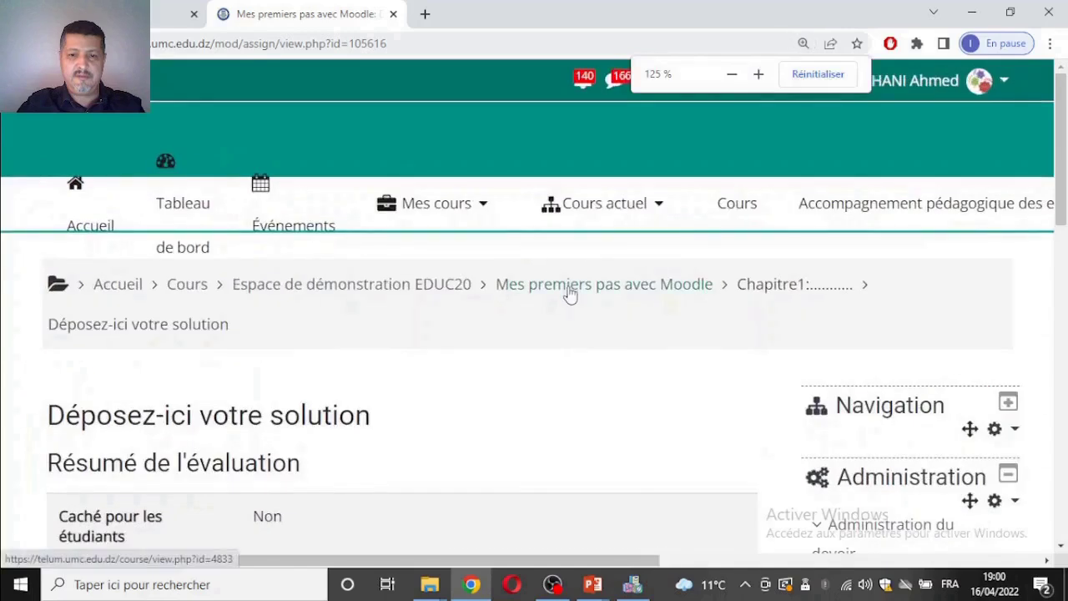
pyautogui.hotkey('ctrl', '-')
pyautogui.hotkey('ctrl', '-')
pyautogui.hotkey('ctrl', '-')
pyautogui.hotkey('ctrl', '-')
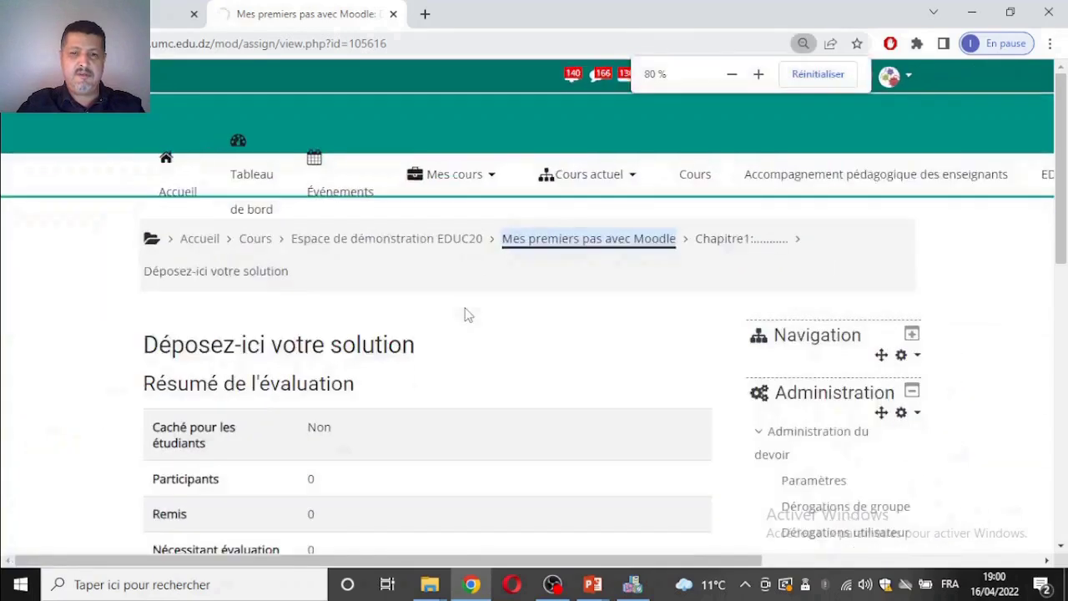
pyautogui.hotkey('ctrl', '-')
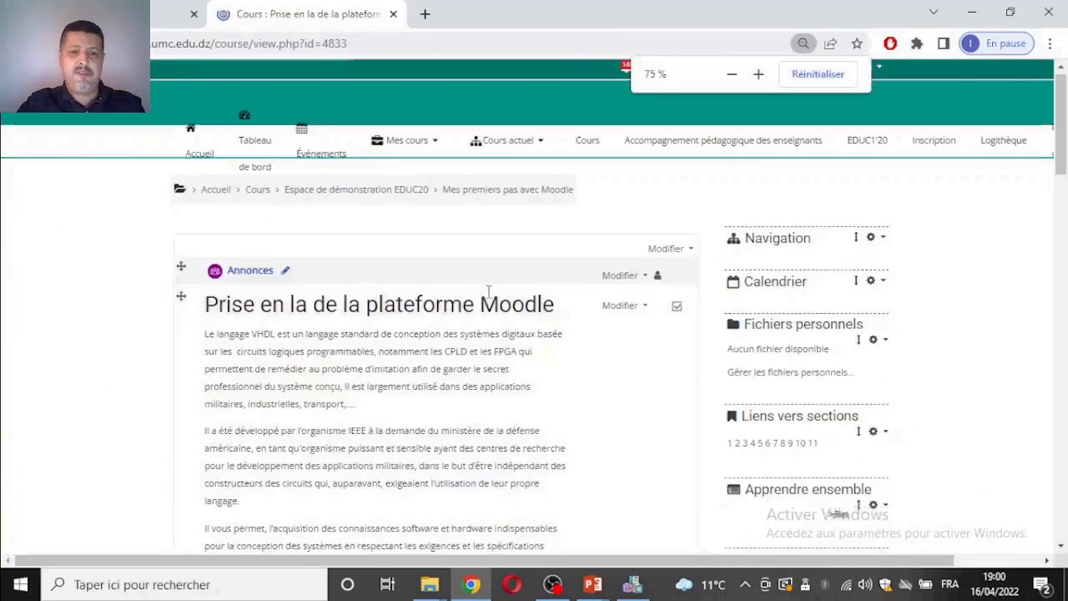
# Step: Add a new Paquetage SCORM activity to the Chapitre1 section, after the Déposez-ici votre solution assignment
pyautogui.scroll(-15, 489, 291)
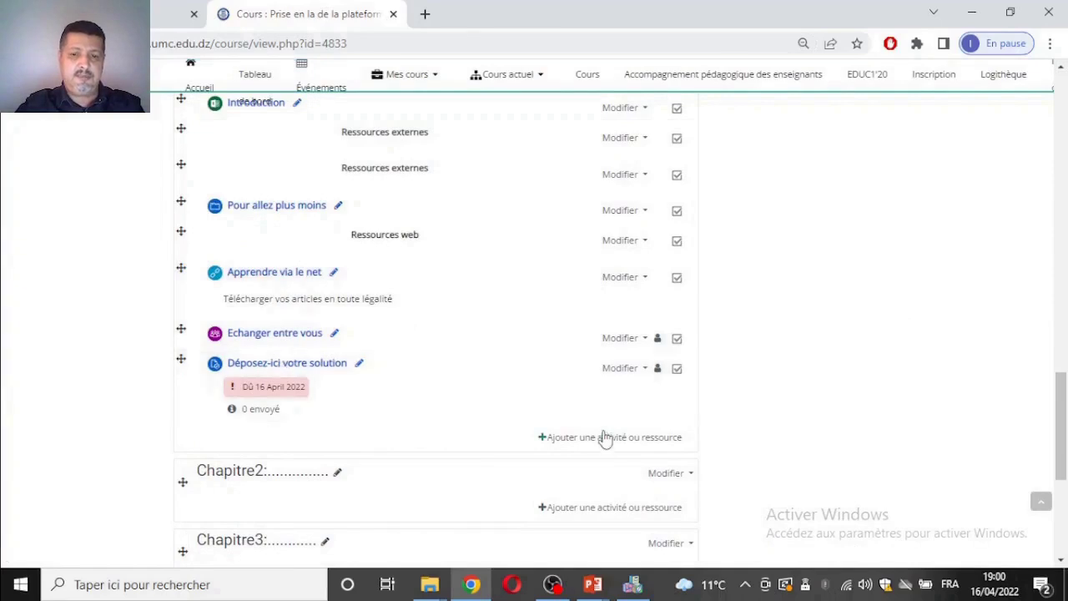
pyautogui.click(604, 444)
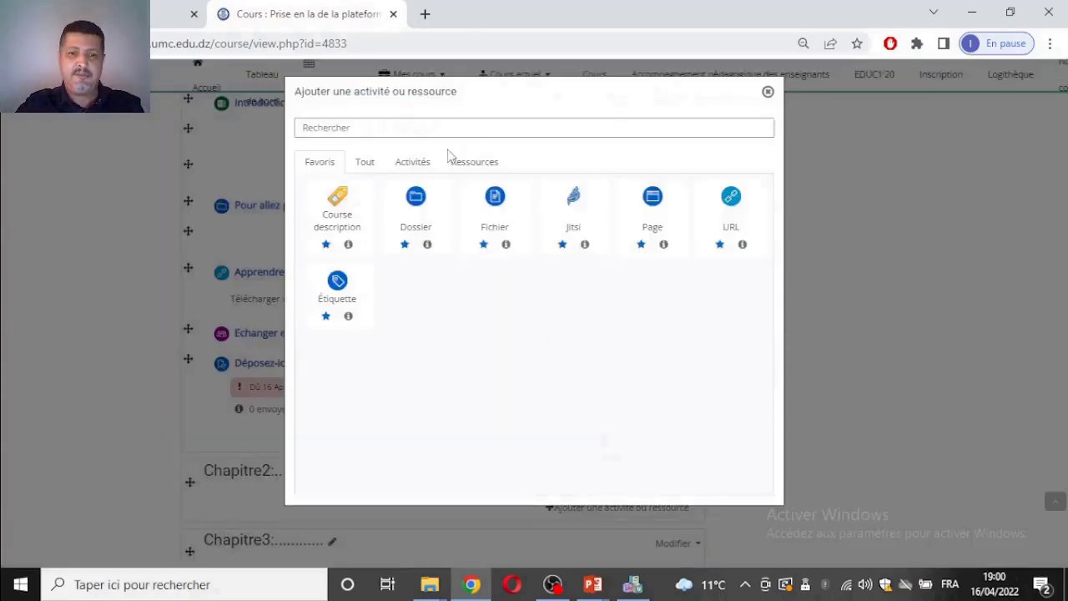
pyautogui.click(411, 168)
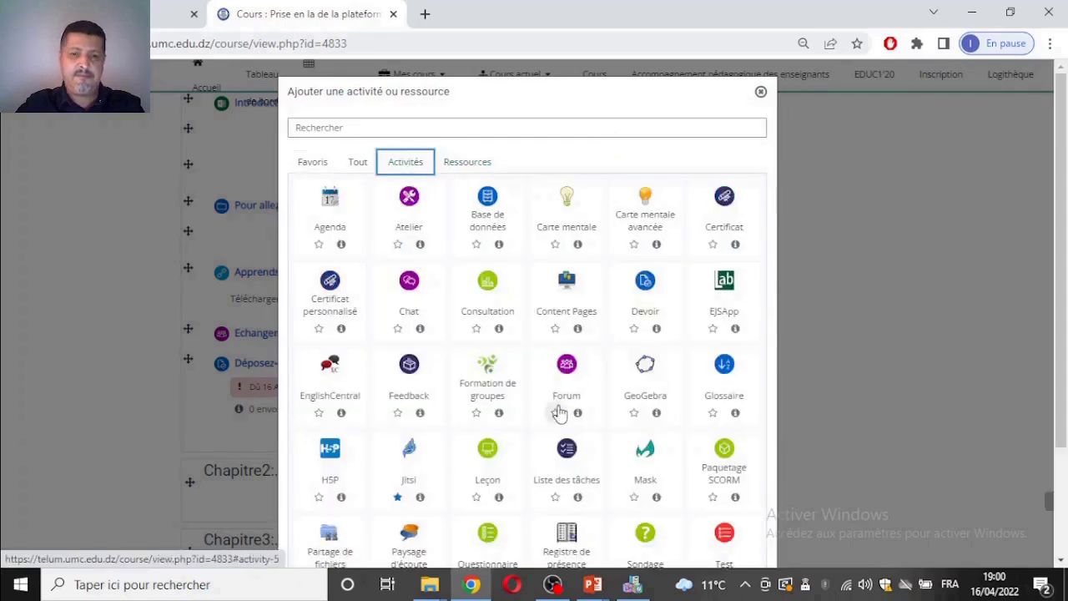
pyautogui.scroll(-1, 565, 393)
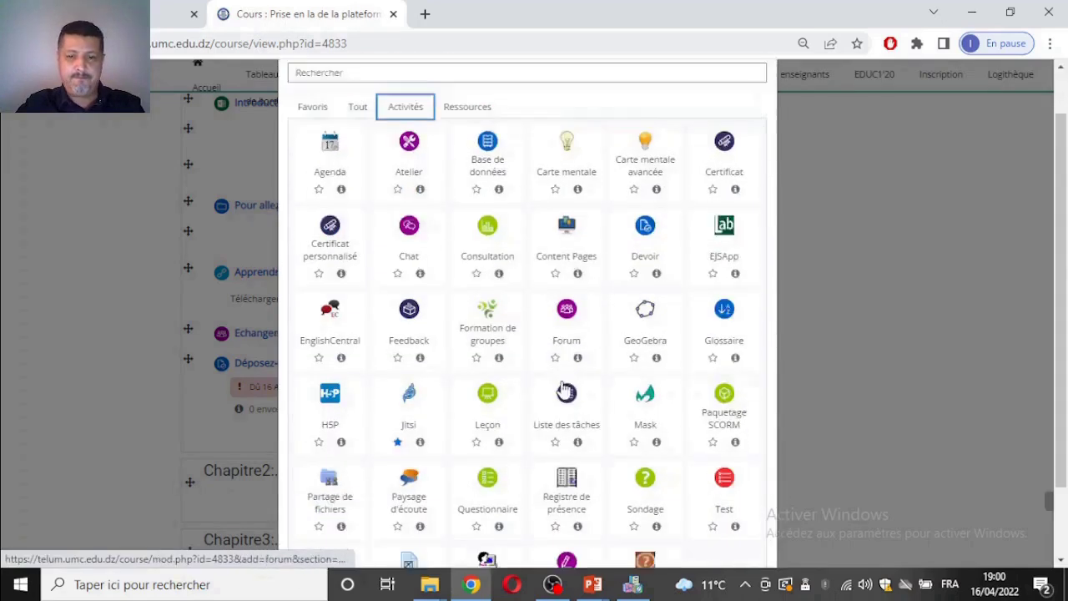
pyautogui.scroll(-2, 565, 391)
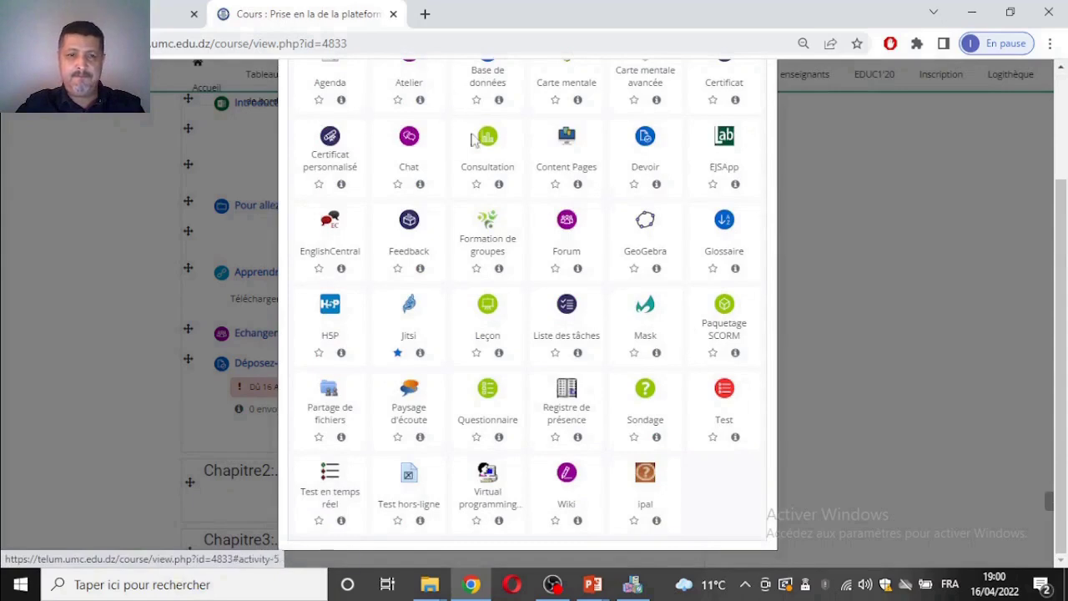
pyautogui.click(729, 330)
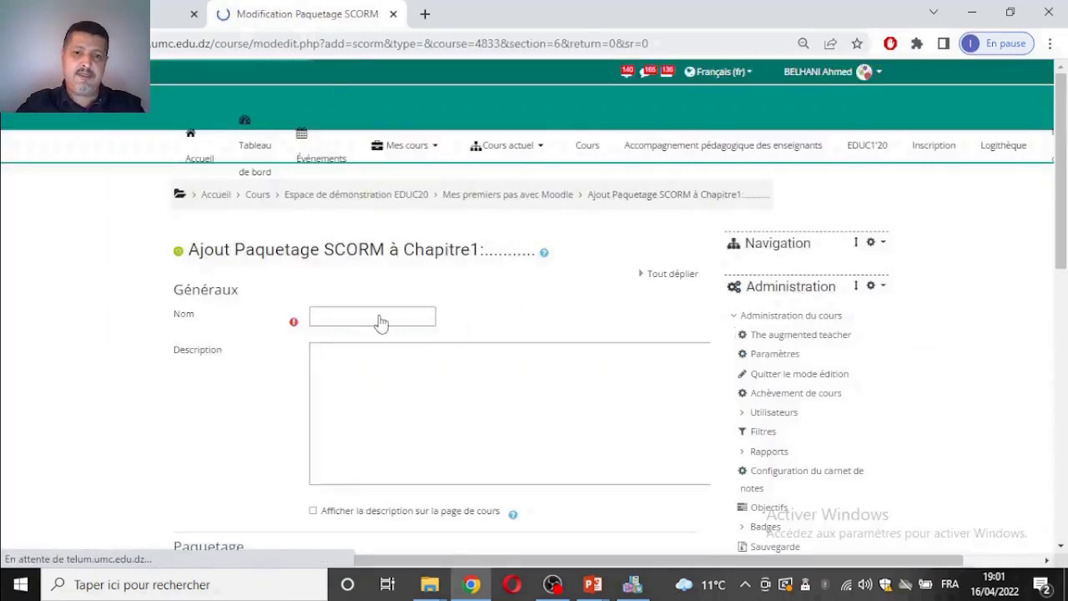
# Step: Name the new SCORM package activity "Version écran"
pyautogui.click(378, 316)
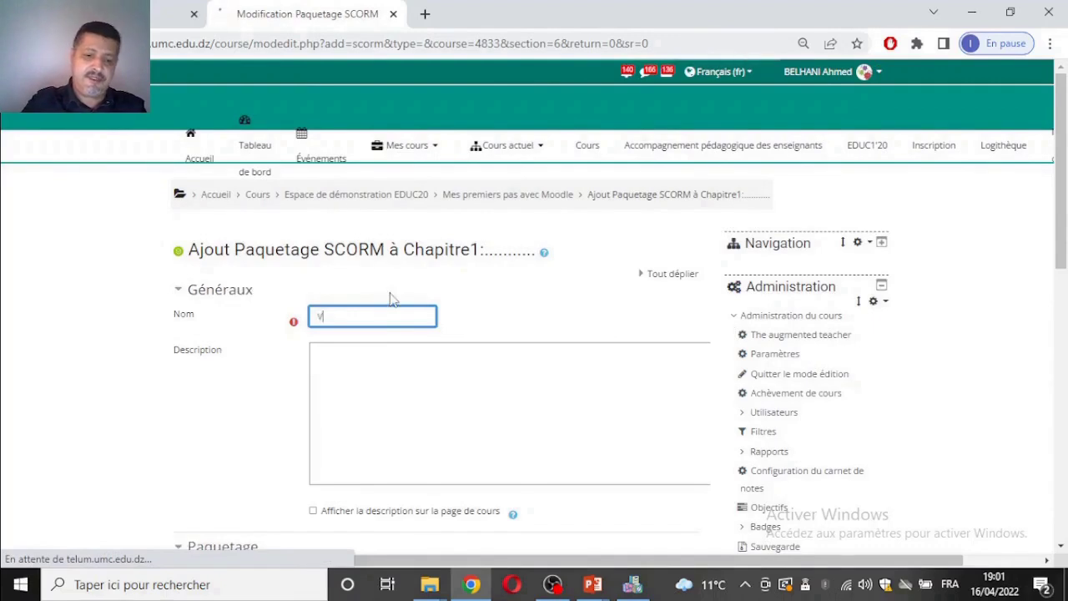
pyautogui.write('Versi')
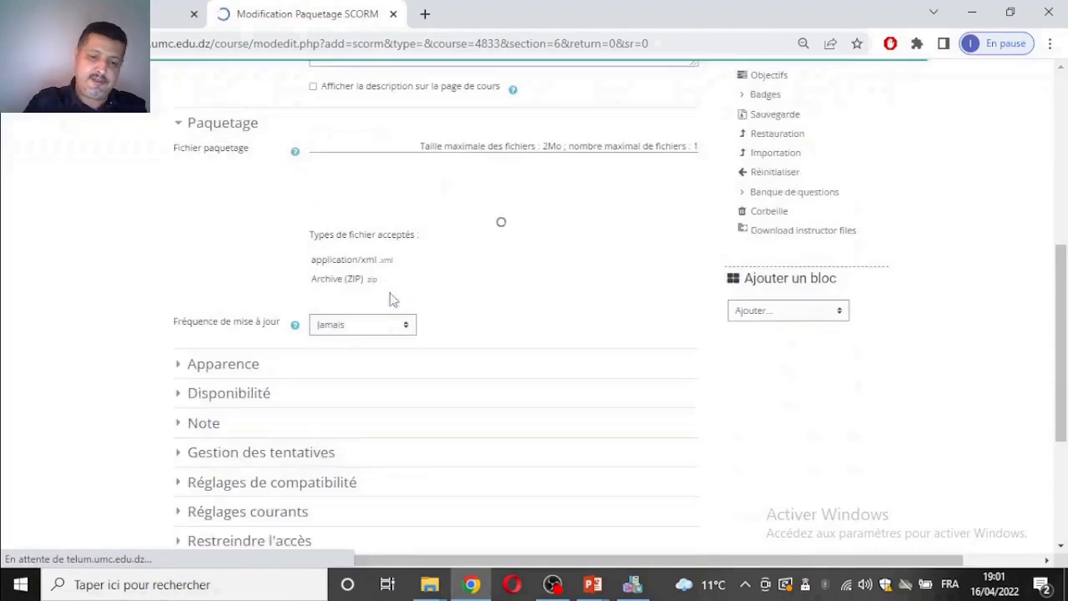
pyautogui.click(378, 177)
pyautogui.write('on ')
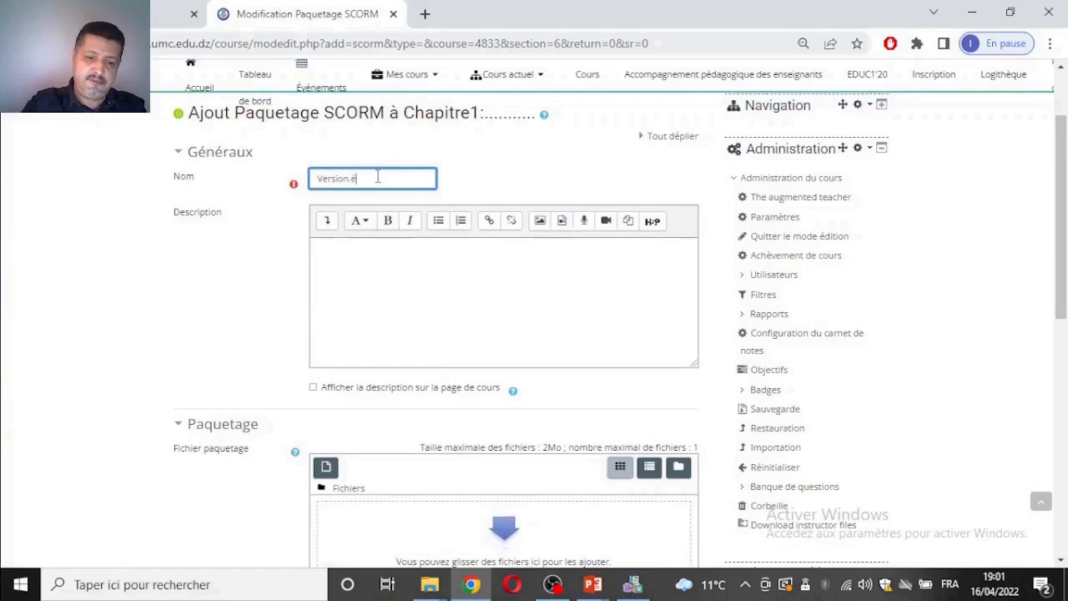
pyautogui.write('écran')
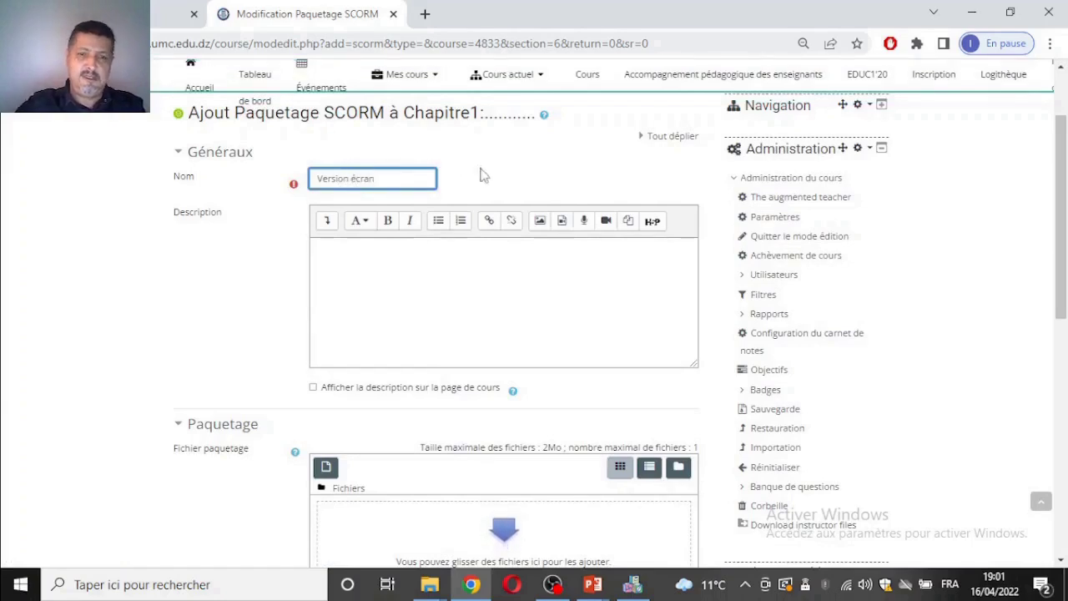
pyautogui.scroll(-3, 464, 275)
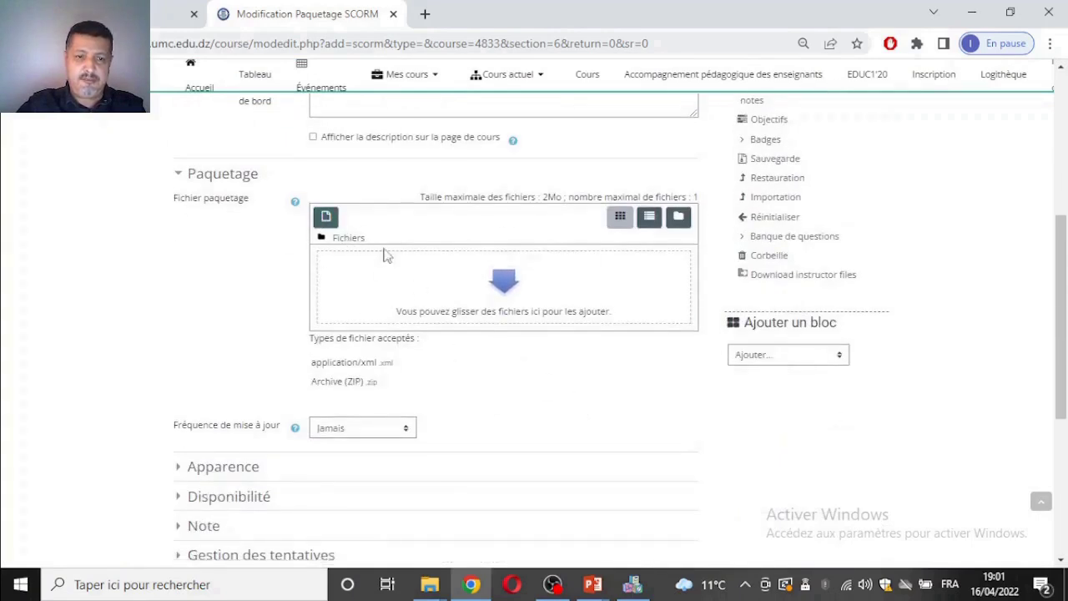
# Step: Switch to Opale, check the settings of publications_web.publi and generate its Publication SCORM multi SCO Aurora with Habillage standard
pyautogui.click(632, 587)
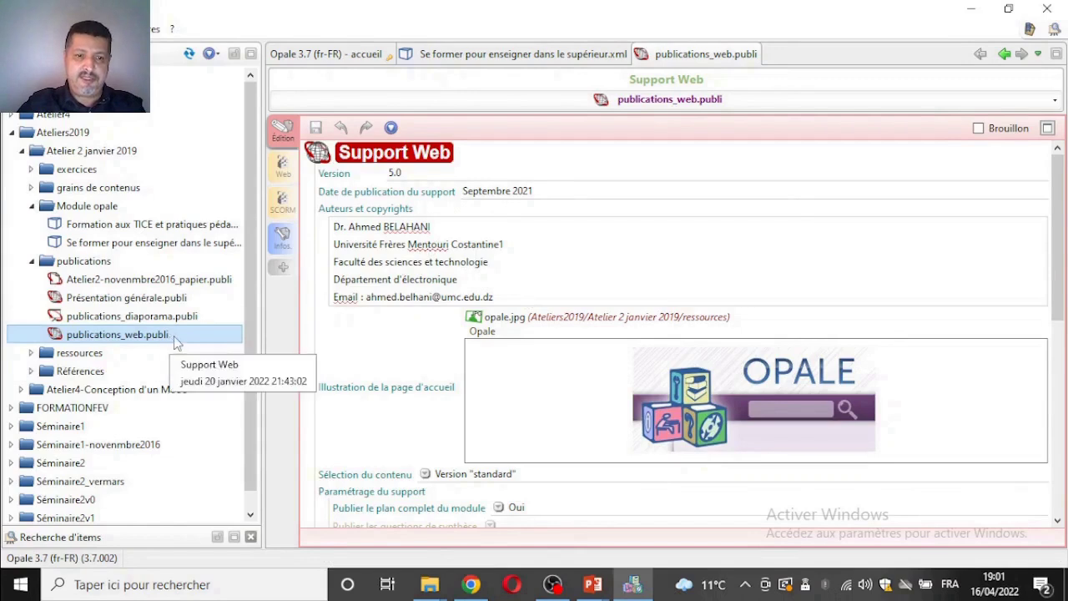
pyautogui.click(283, 202)
pyautogui.scroll(-5, 580, 302)
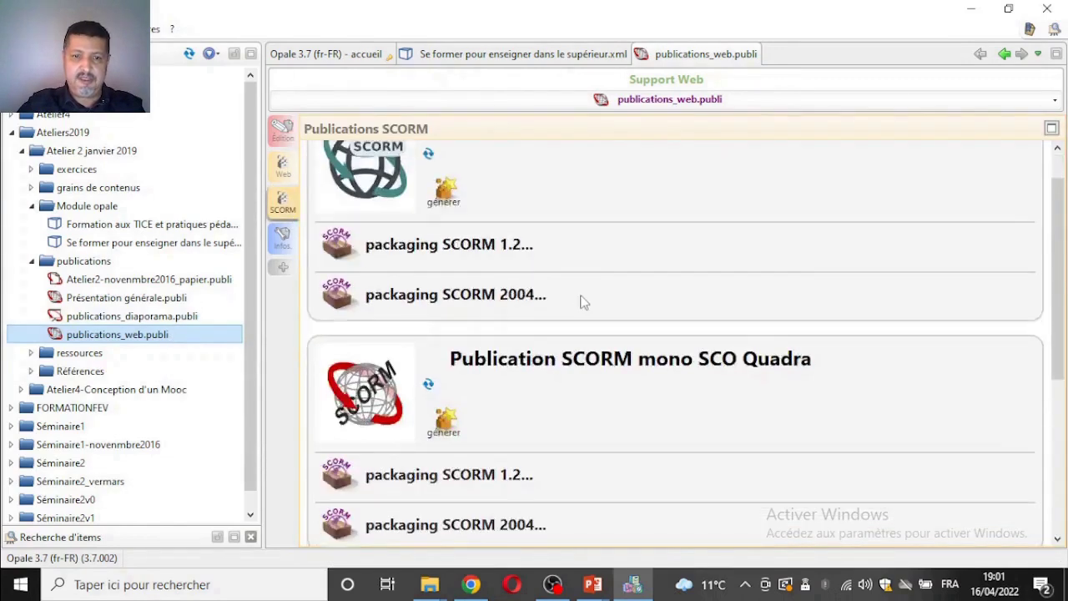
pyautogui.click(283, 130)
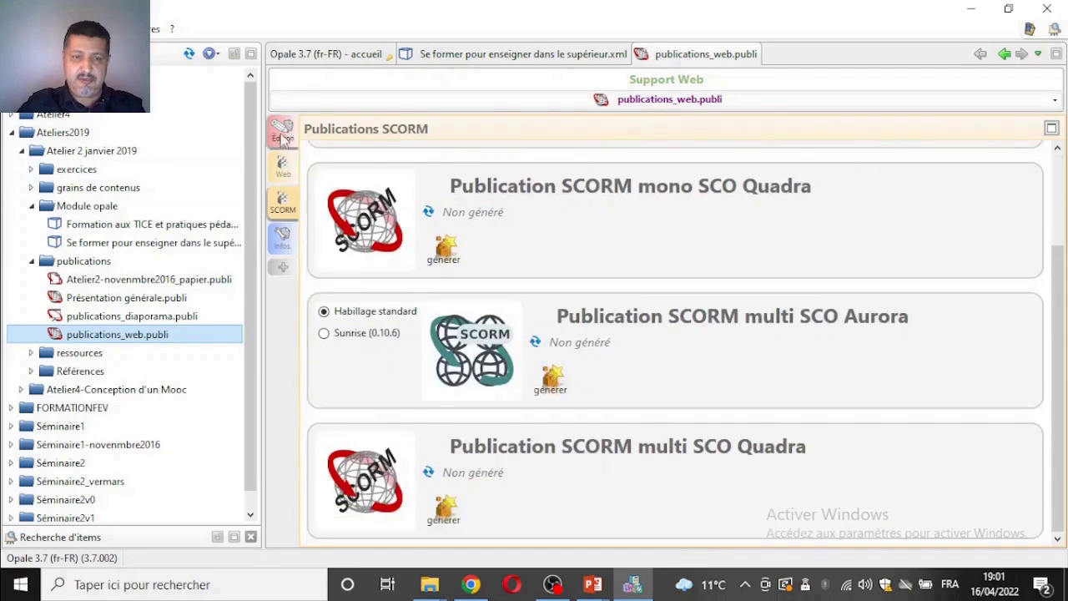
pyautogui.scroll(-3, 450, 503)
pyautogui.scroll(-3, 417, 492)
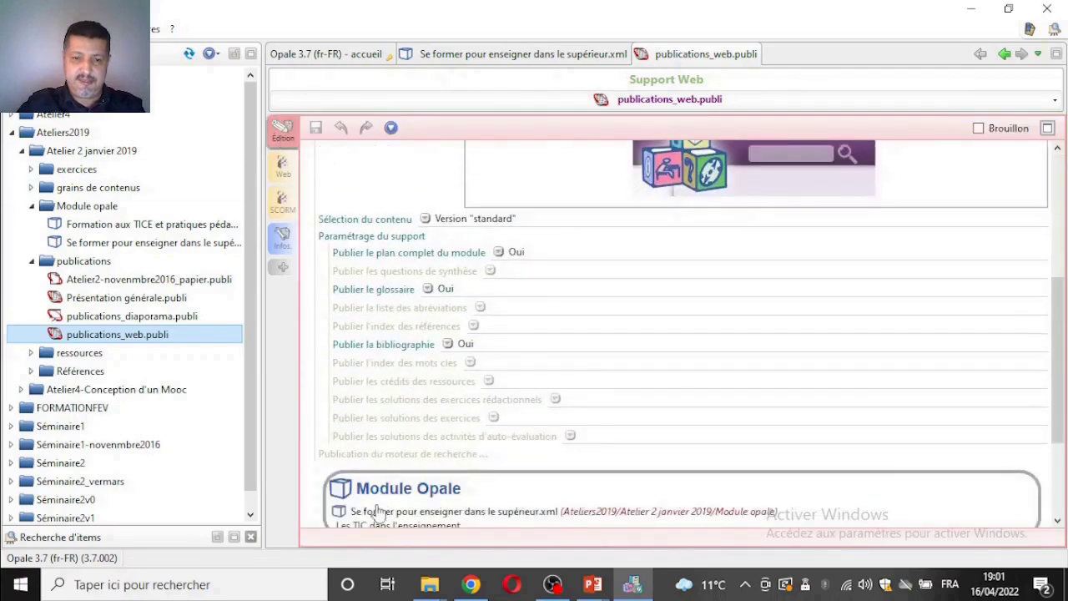
pyautogui.click(282, 202)
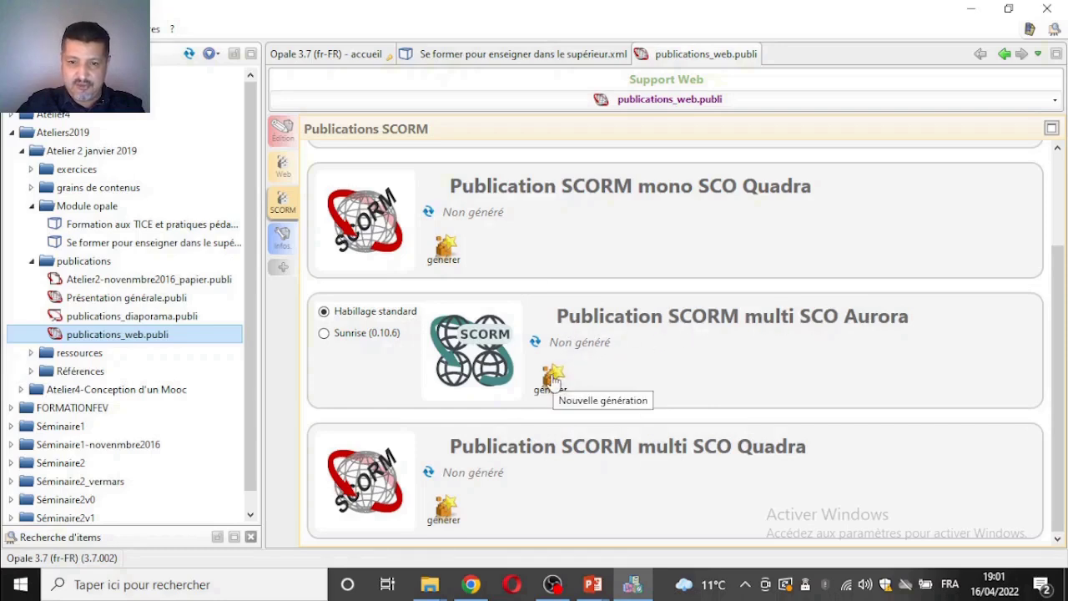
pyautogui.click(551, 377)
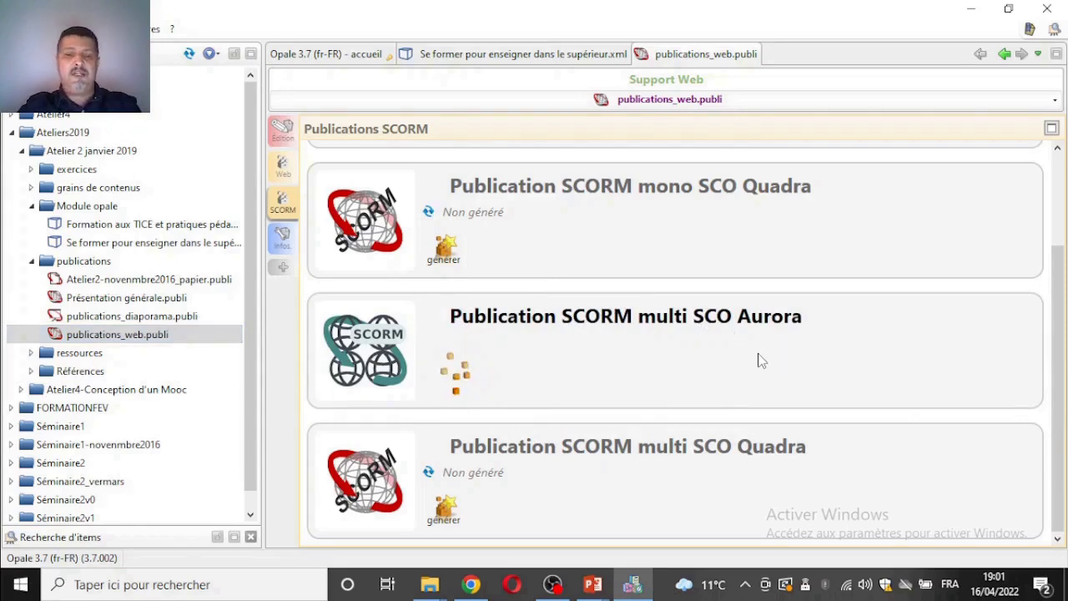
pyautogui.moveTo(481, 588)
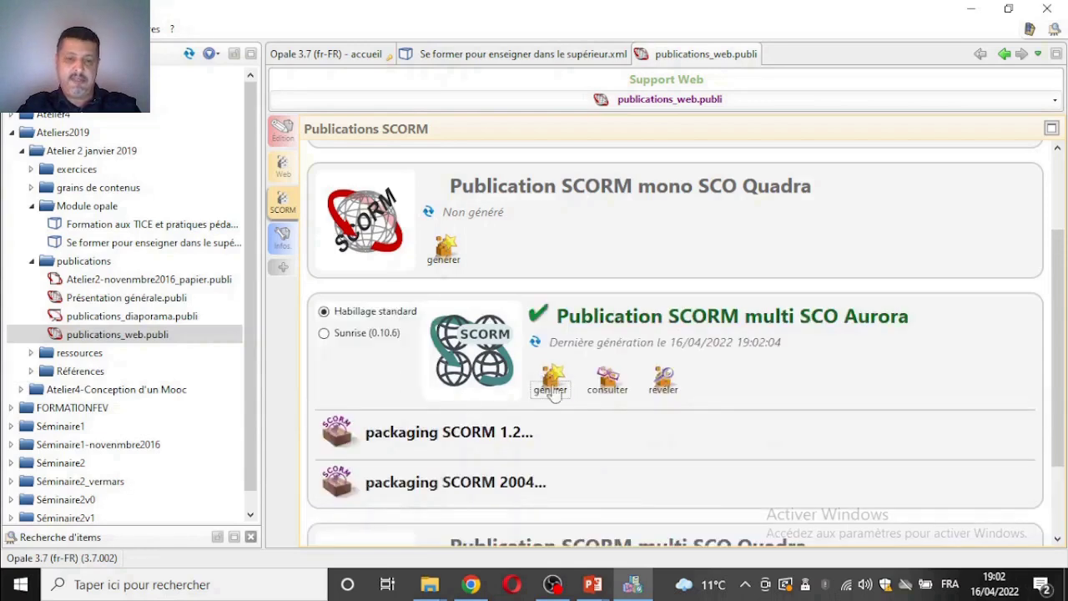
# Step: Generate a SCORM 2004 packaging of the multi SCO Aurora publication with the module title "Vesrion écran" and unique code 10
pyautogui.scroll(-1, 703, 389)
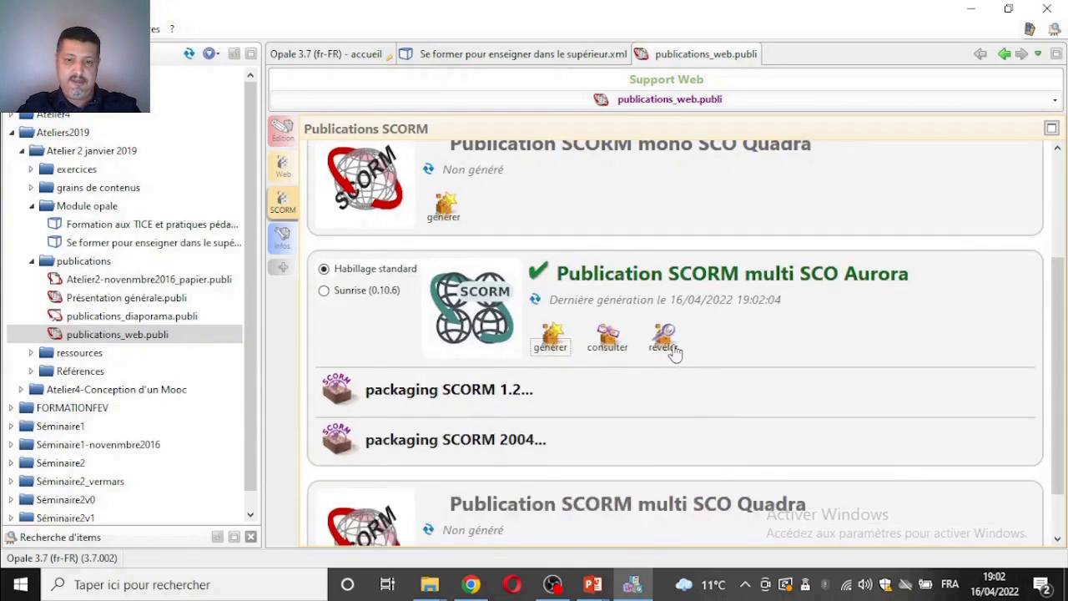
pyautogui.click(484, 443)
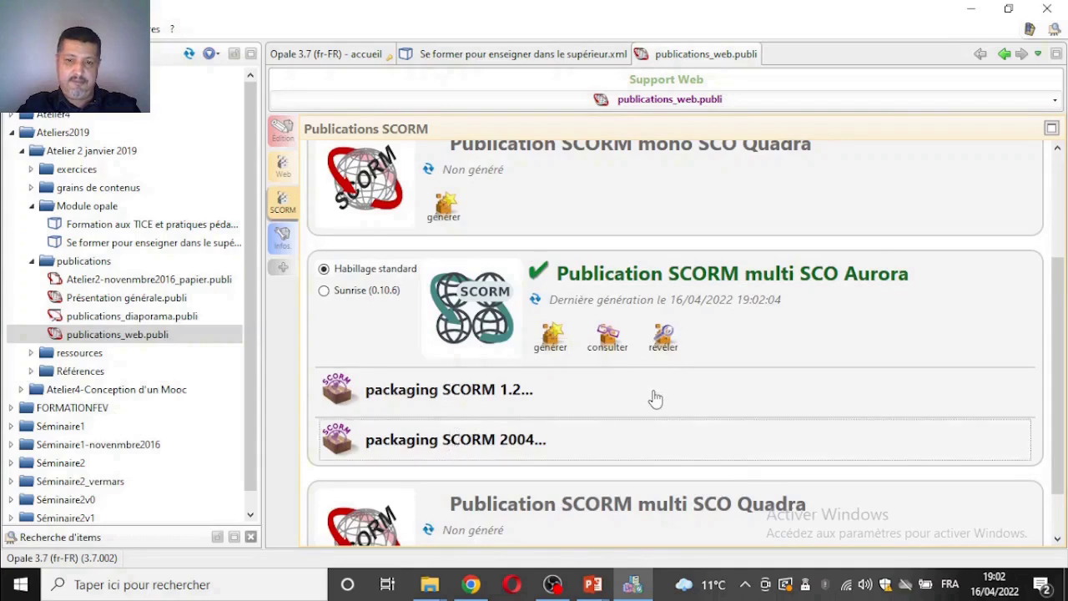
pyautogui.scroll(-1, 689, 390)
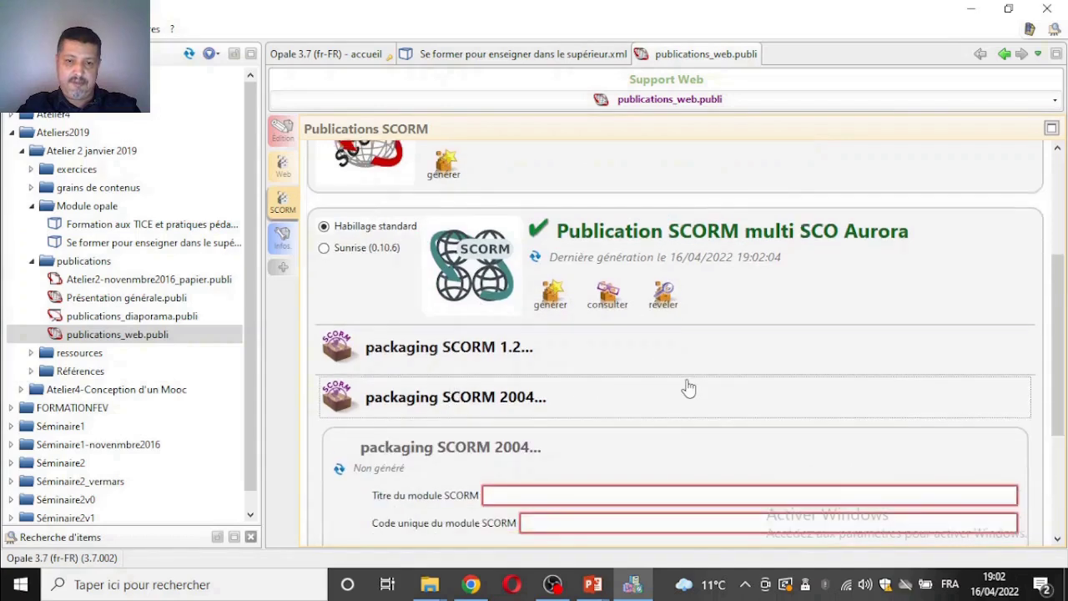
pyautogui.scroll(-1, 689, 390)
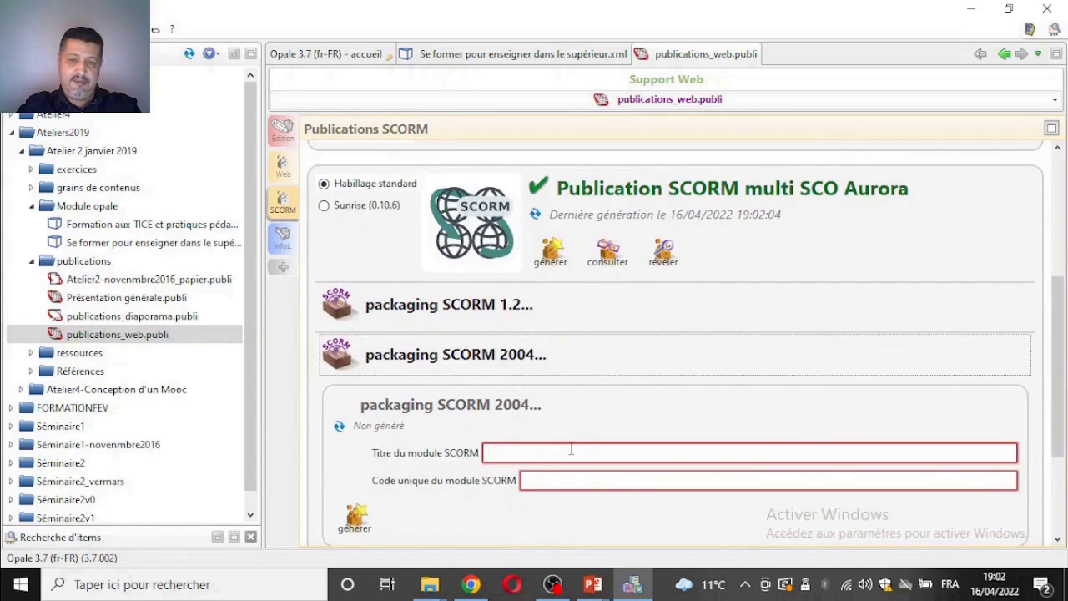
pyautogui.click(576, 450)
pyautogui.write('Vesrion écran')
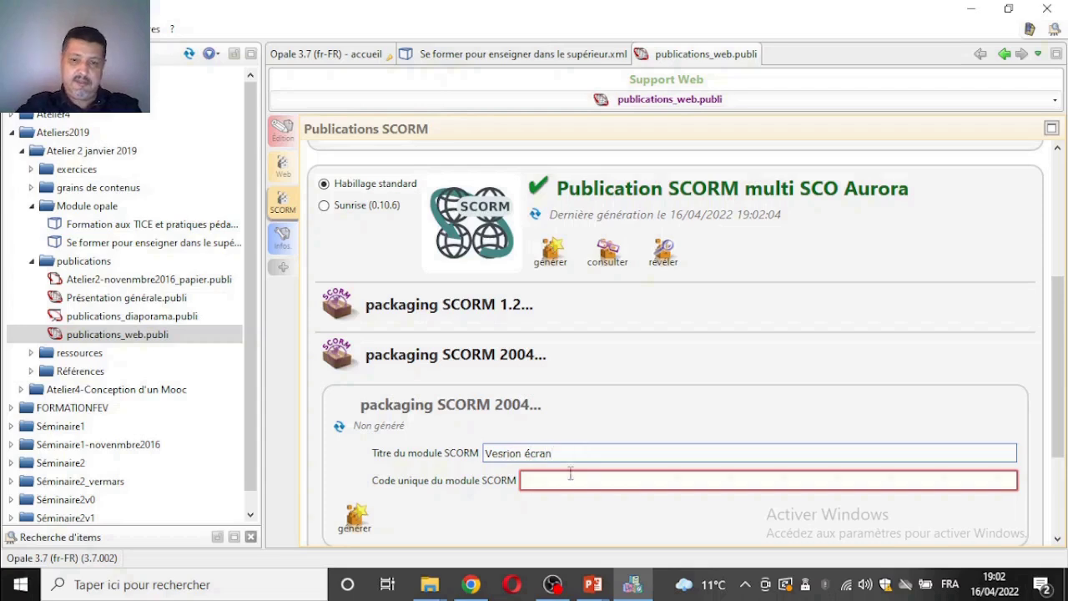
pyautogui.click(571, 481)
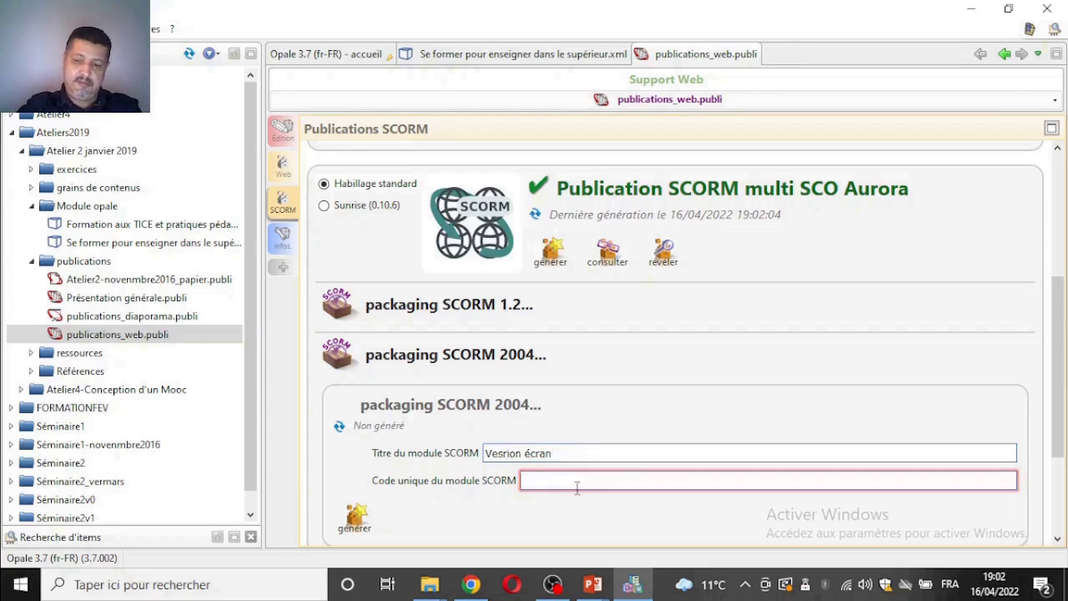
pyautogui.write('10')
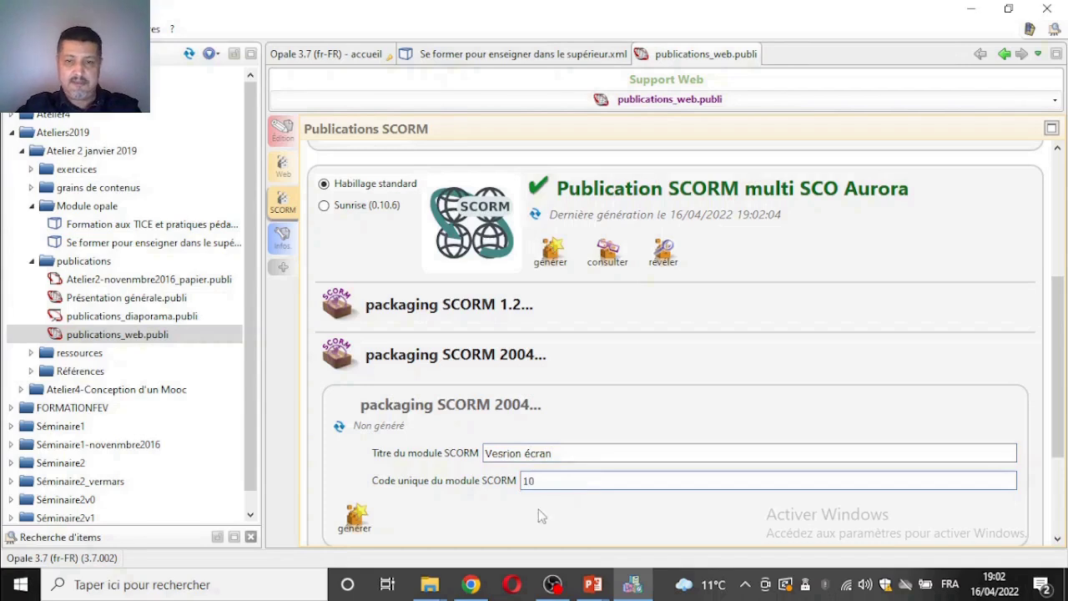
pyautogui.scroll(-1, 601, 392)
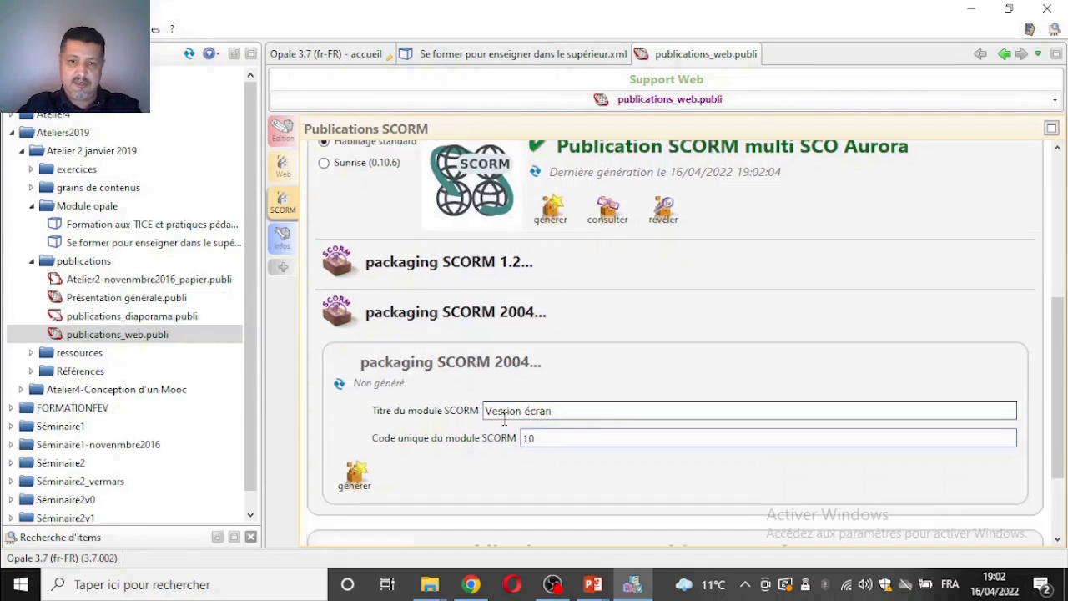
pyautogui.click(355, 477)
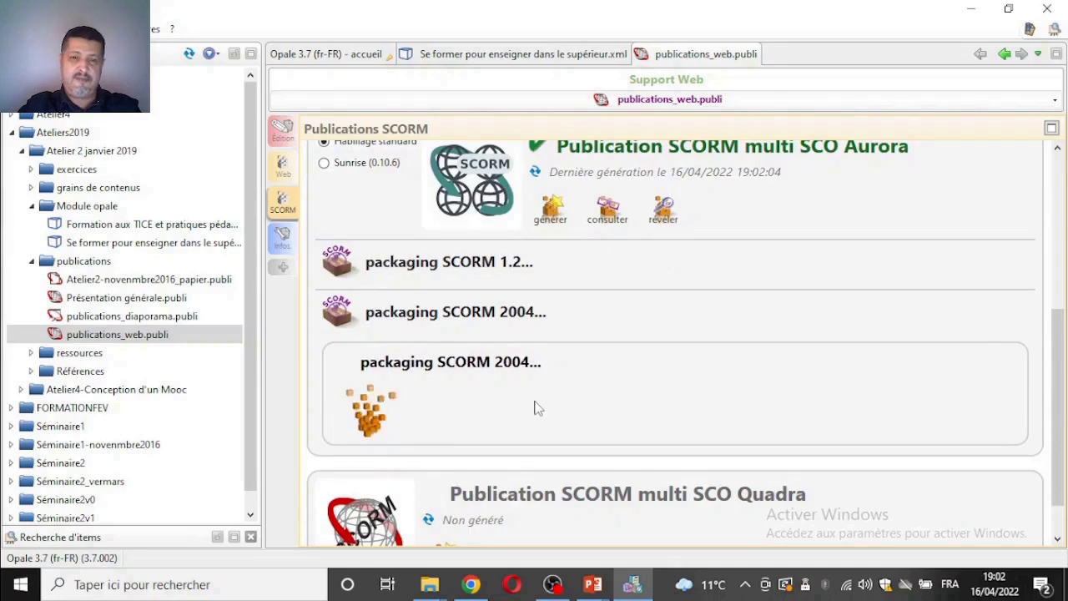
# Step: Download the generated SCORM 2004 package as the ZIP archive 10 into the Images folder
pyautogui.scroll(-2, 576, 401)
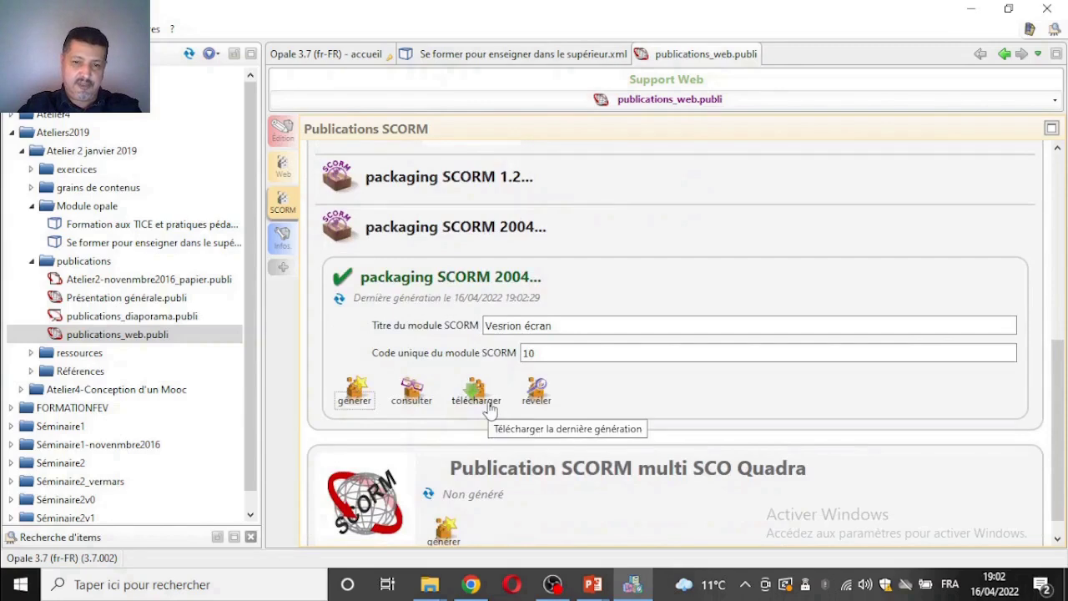
pyautogui.click(489, 407)
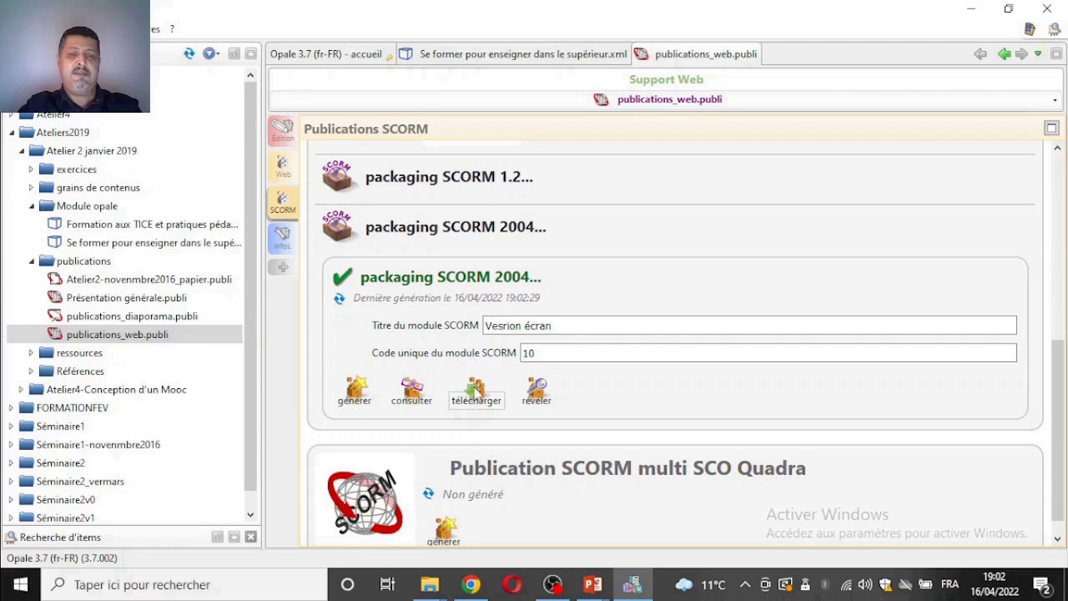
pyautogui.click(485, 404)
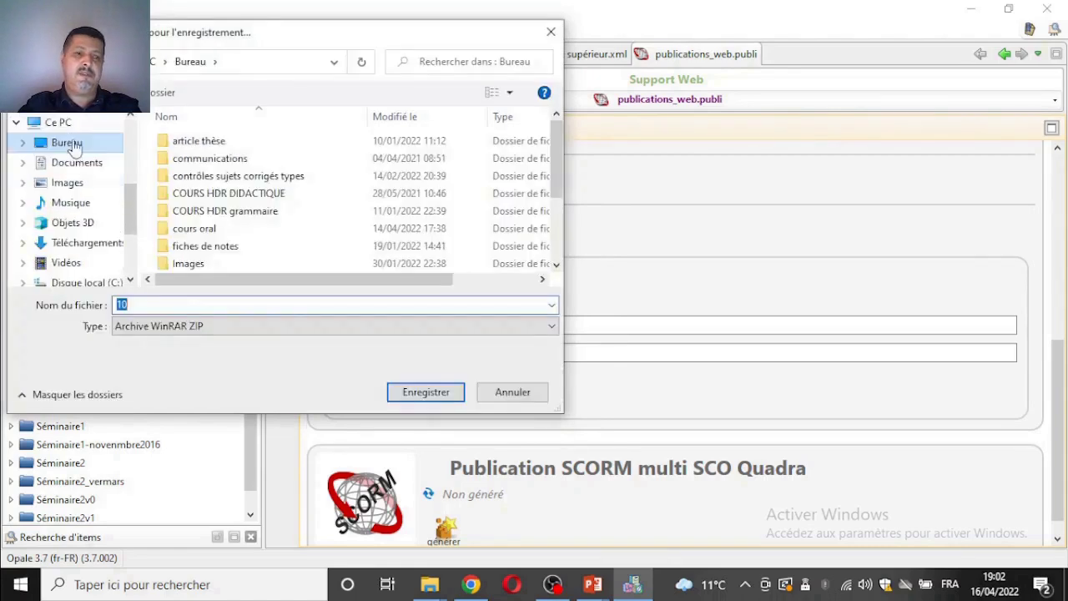
pyautogui.click(76, 183)
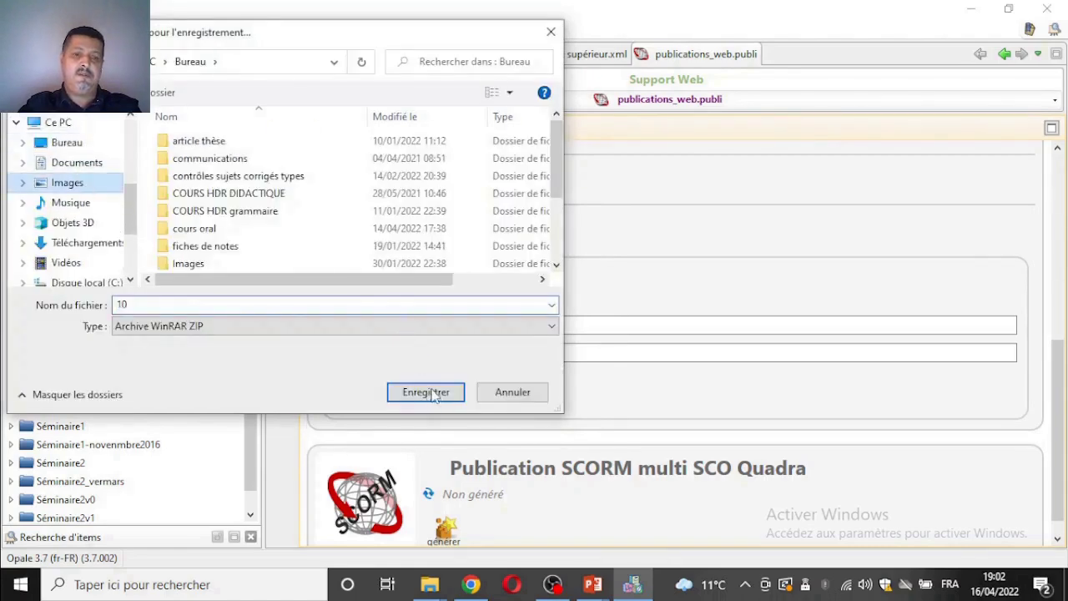
pyautogui.click(425, 392)
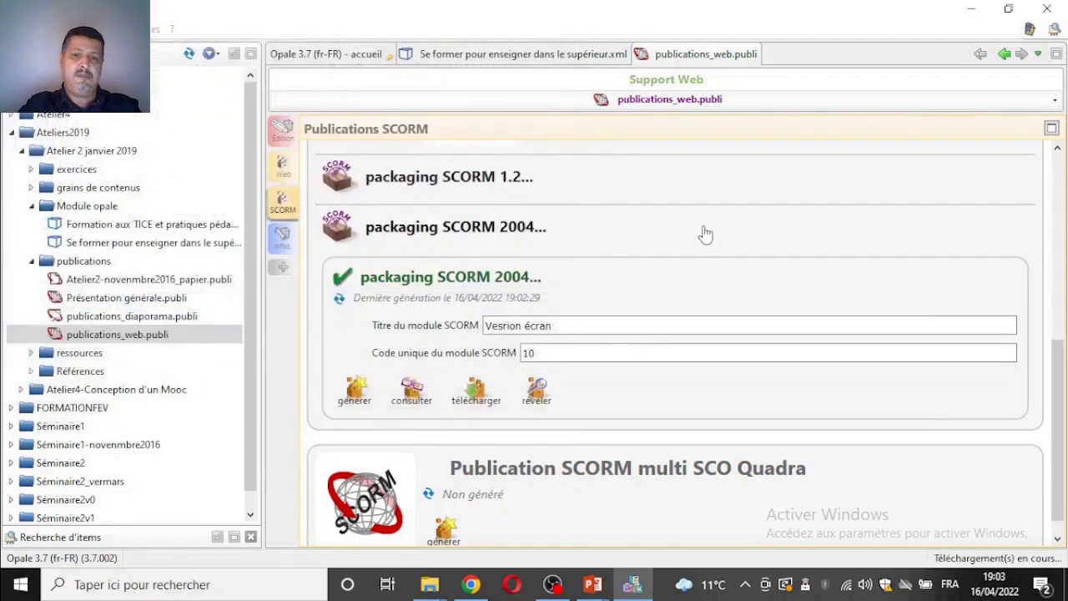
# Step: Switch back to Moodle in Chrome and upload 10.zip from the Images folder as the activity's package file
pyautogui.click(472, 584)
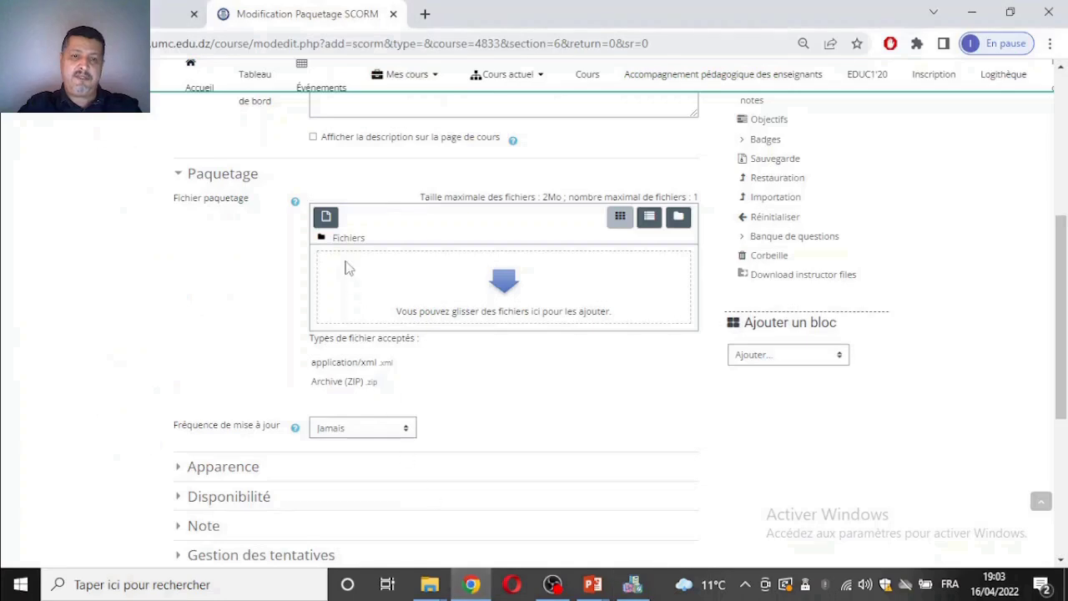
pyautogui.click(326, 217)
pyautogui.click(374, 246)
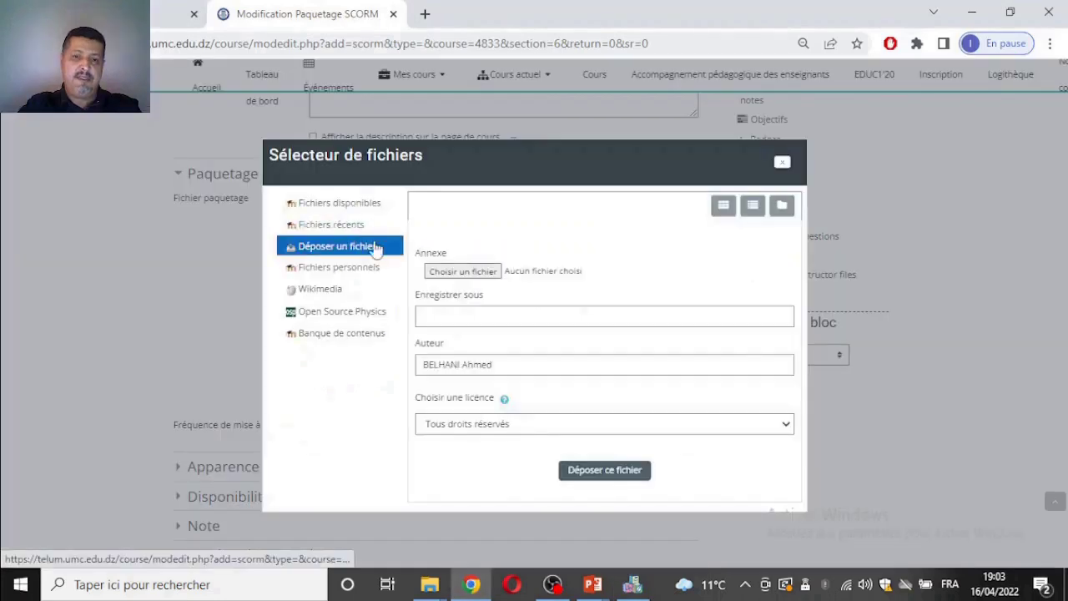
pyautogui.click(476, 273)
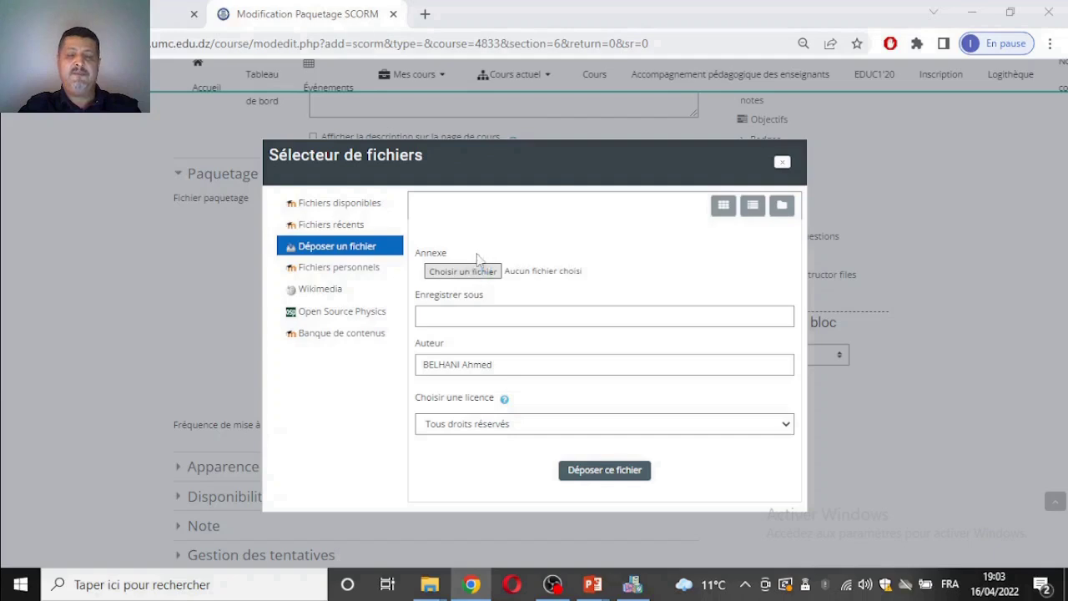
pyautogui.scroll(-3, 73, 155)
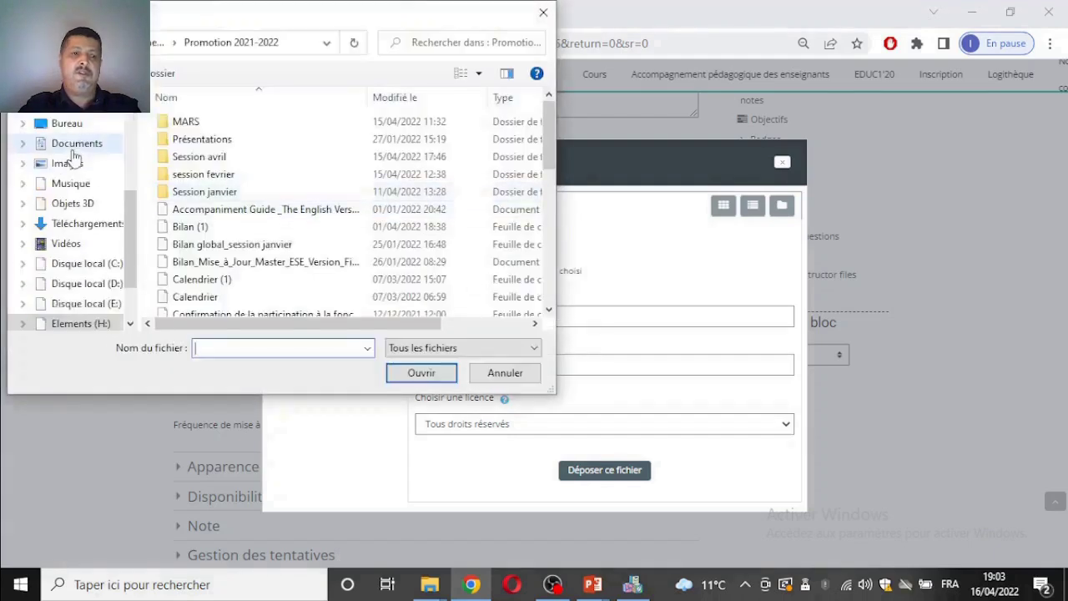
pyautogui.click(66, 163)
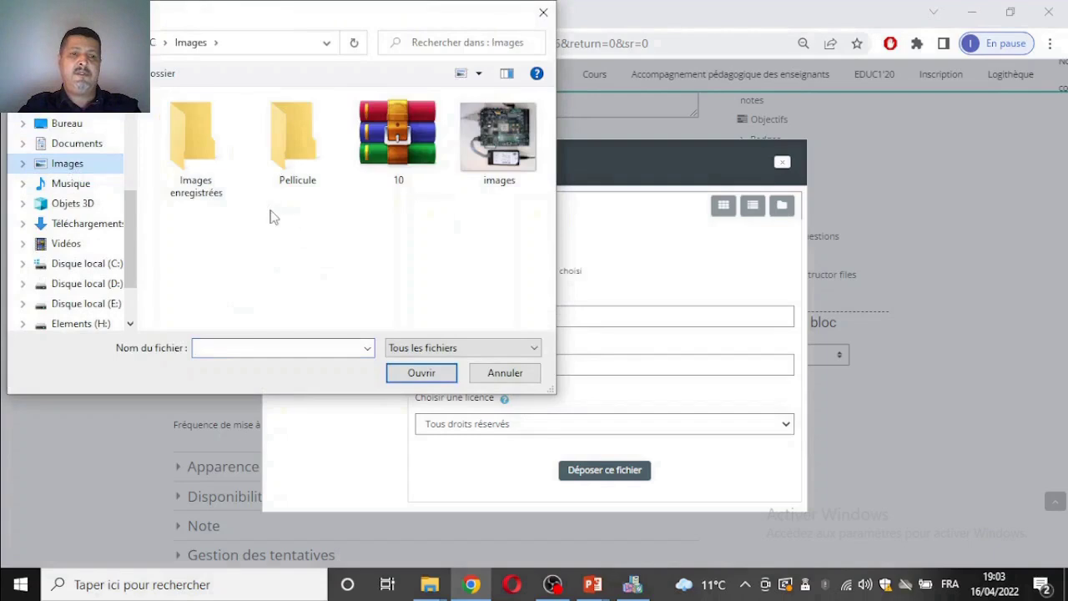
pyautogui.doubleClick(413, 167)
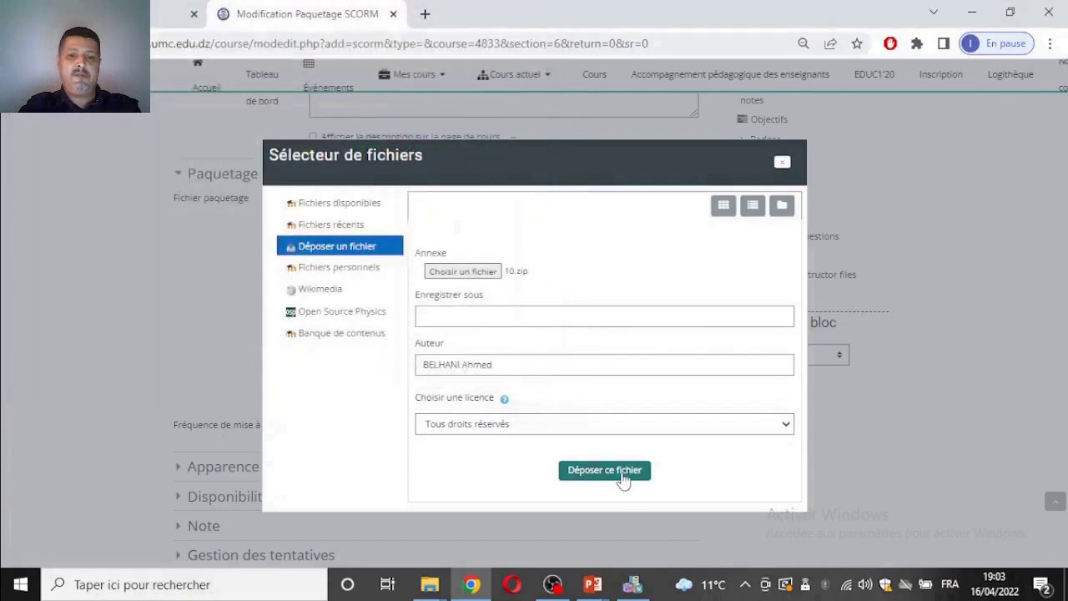
pyautogui.click(621, 478)
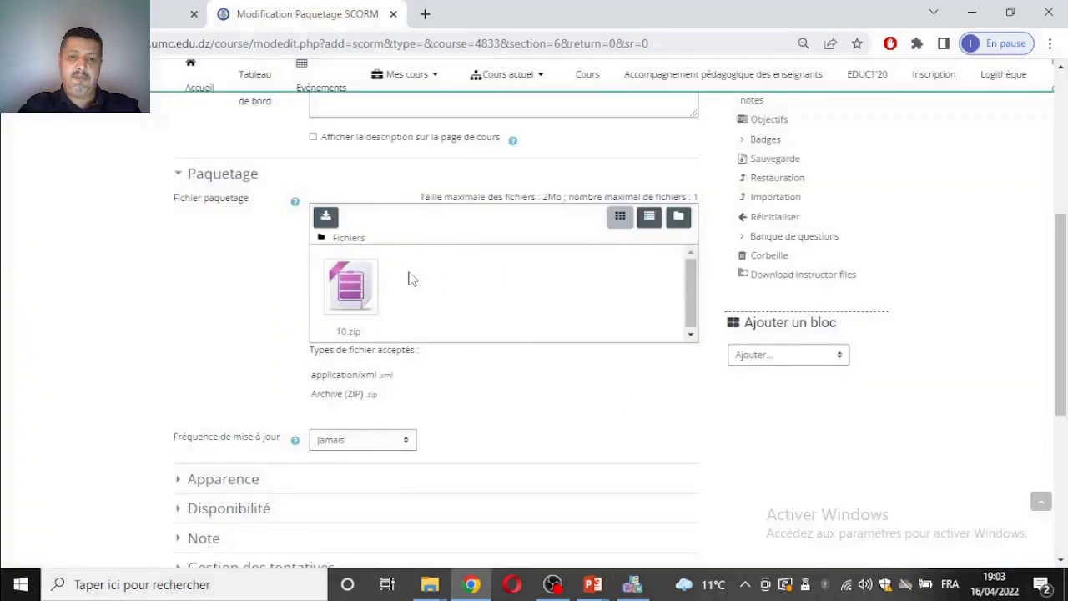
# Step: Set the SCORM package to display in Nouvelle fenêtre, keeping the attempt status on Tableau de bord et page initiale
pyautogui.scroll(-3, 455, 388)
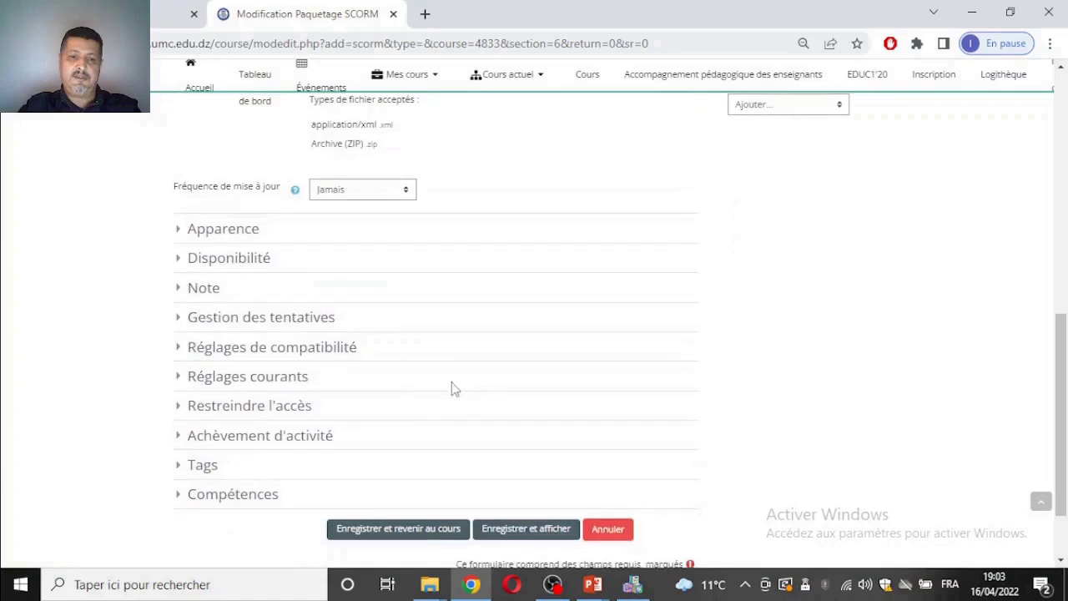
pyautogui.click(232, 239)
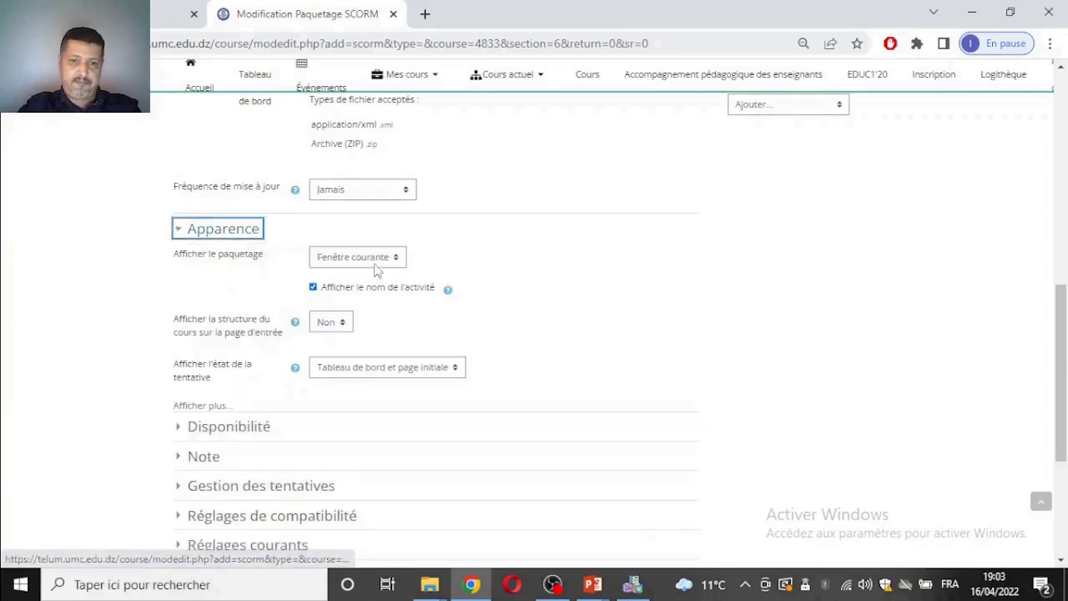
pyautogui.click(368, 260)
pyautogui.click(365, 289)
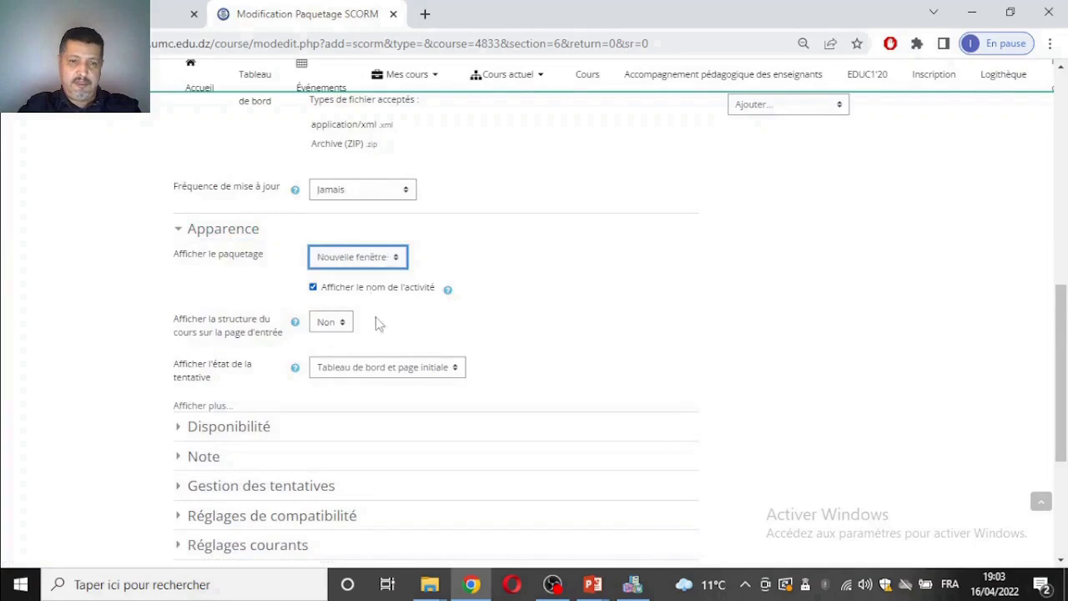
pyautogui.click(431, 371)
pyautogui.click(430, 371)
pyautogui.scroll(-2, 468, 375)
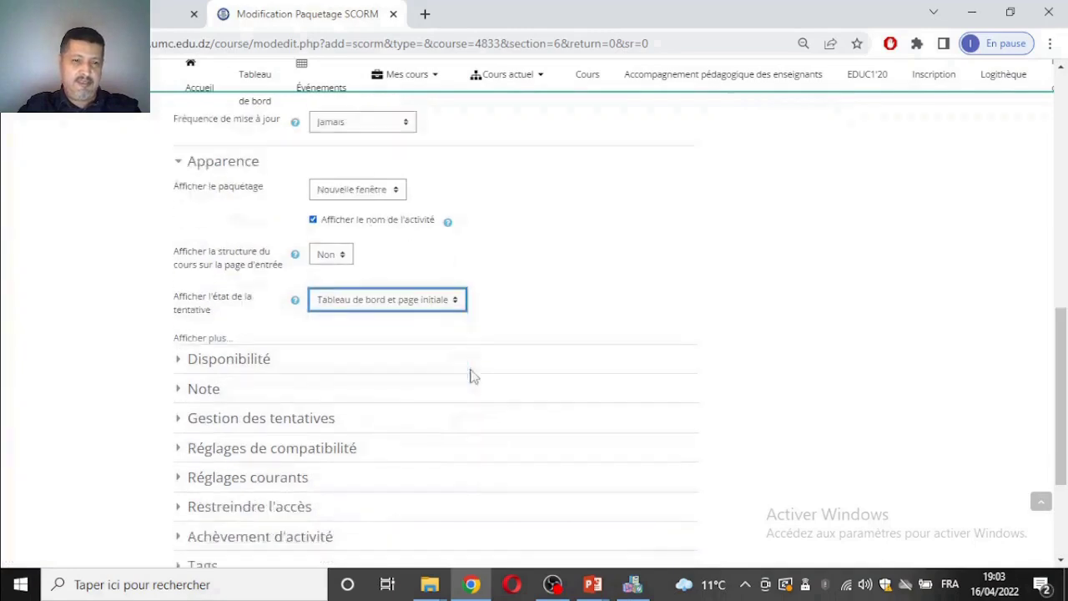
# Step: Configure the attempt management with 2 tentatives, evaluation by Moyenne des tentatives and locking after the final attempt set to Oui
pyautogui.click(236, 263)
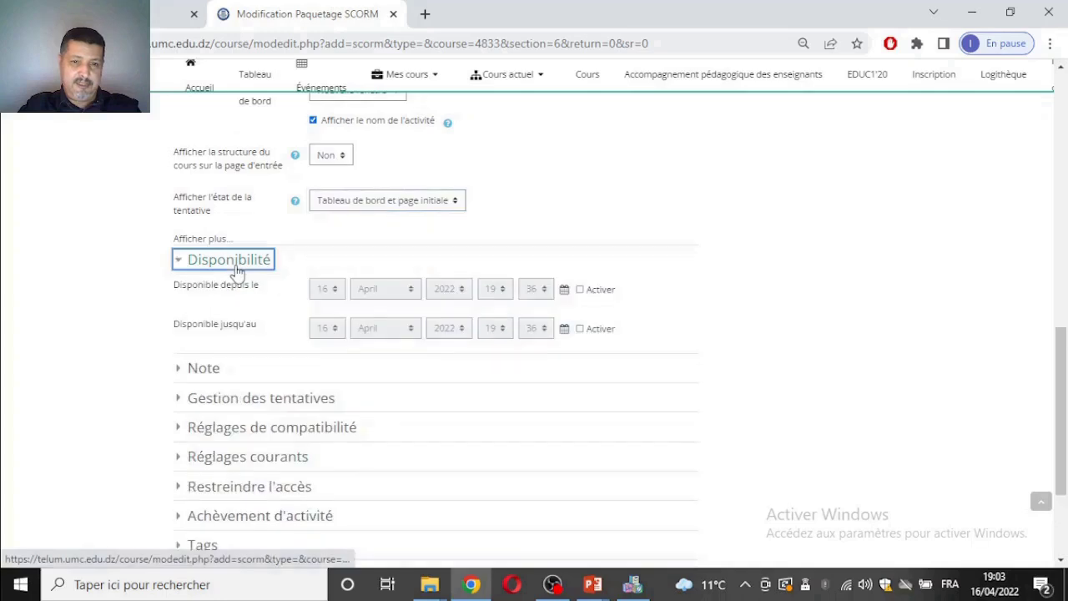
pyautogui.click(237, 265)
pyautogui.click(281, 328)
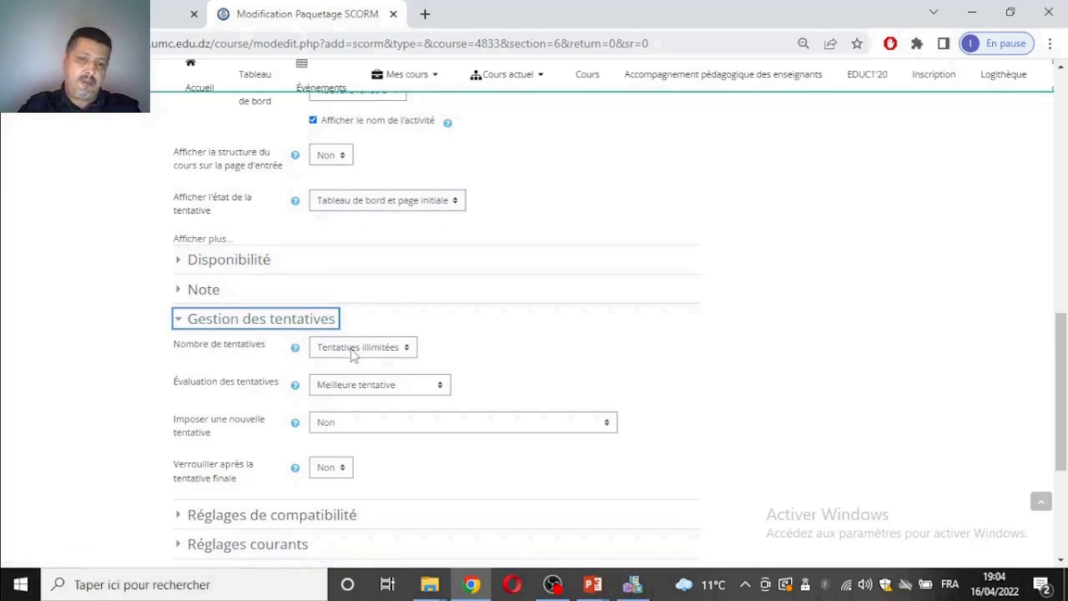
pyautogui.click(351, 348)
pyautogui.click(350, 390)
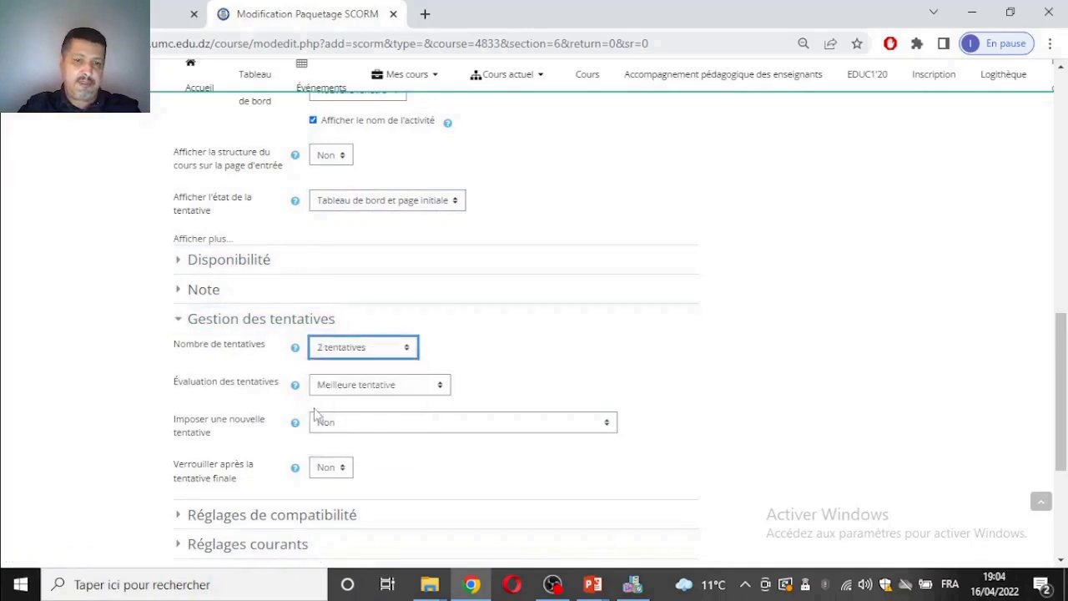
pyautogui.scroll(-2, 417, 387)
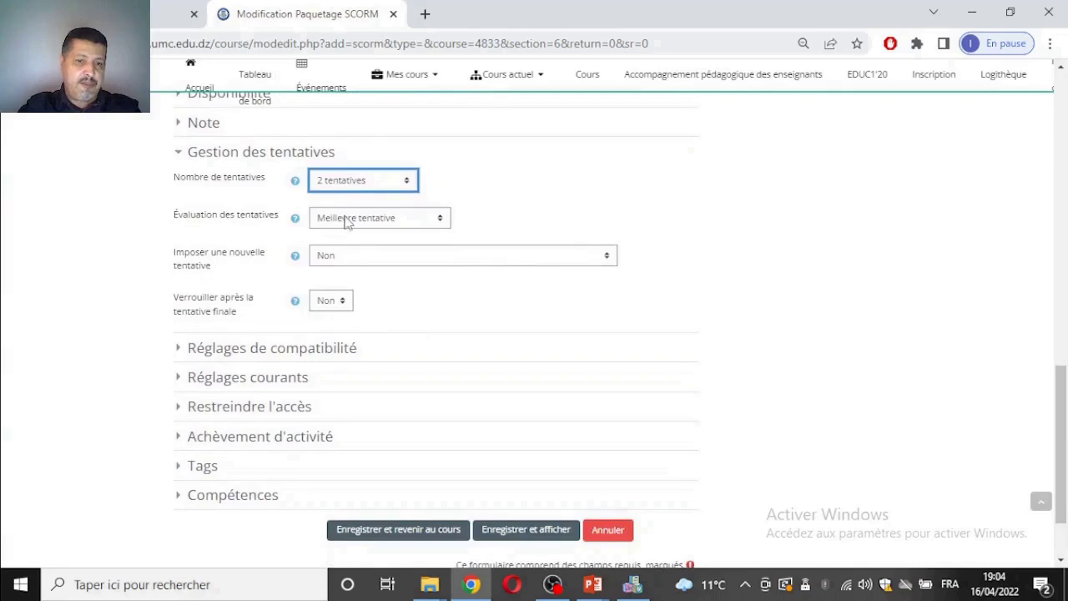
pyautogui.click(348, 222)
pyautogui.click(367, 248)
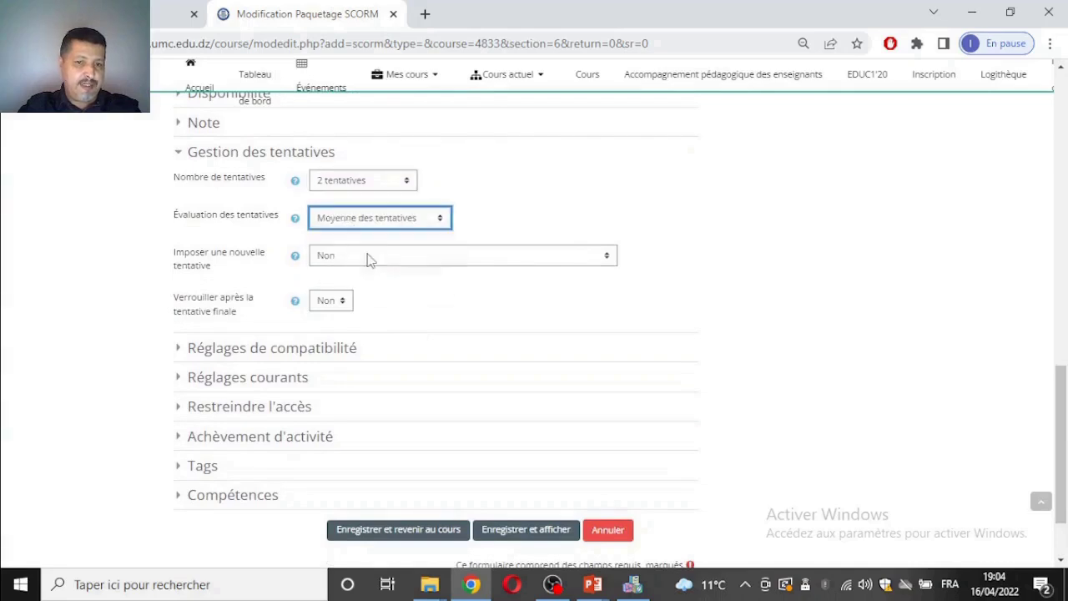
pyautogui.click(334, 304)
pyautogui.click(333, 321)
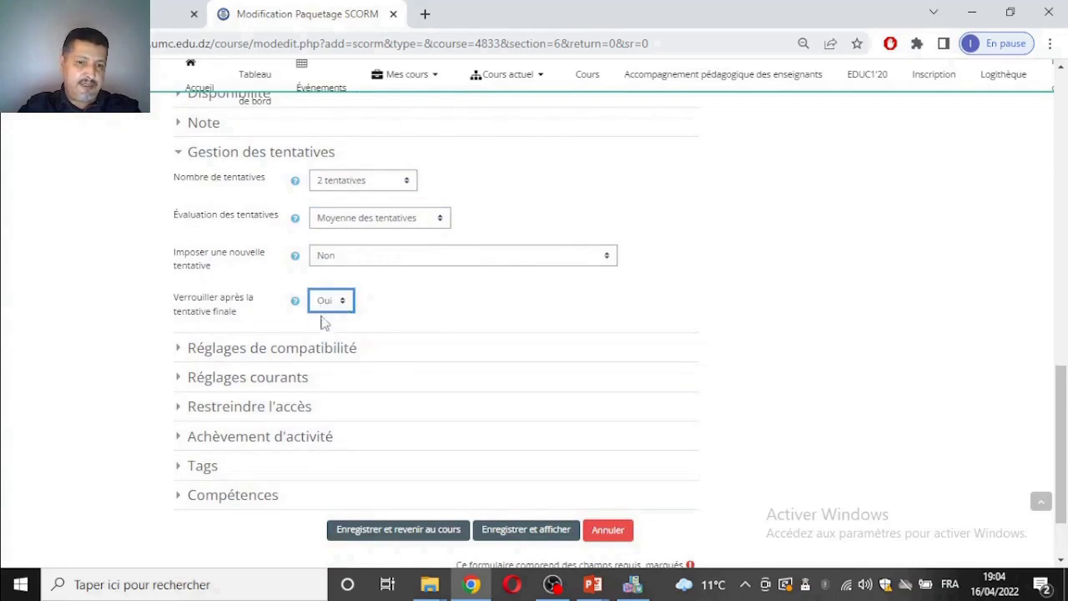
# Step: Review the compatibility settings, then save the SCORM activity and display it
pyautogui.click(325, 359)
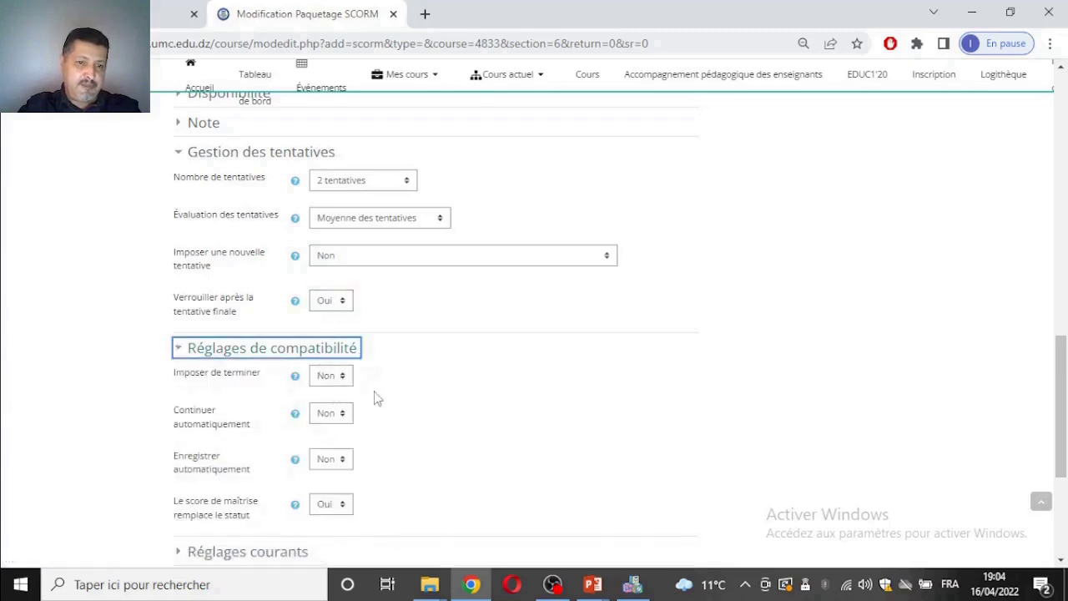
pyautogui.scroll(-3, 350, 401)
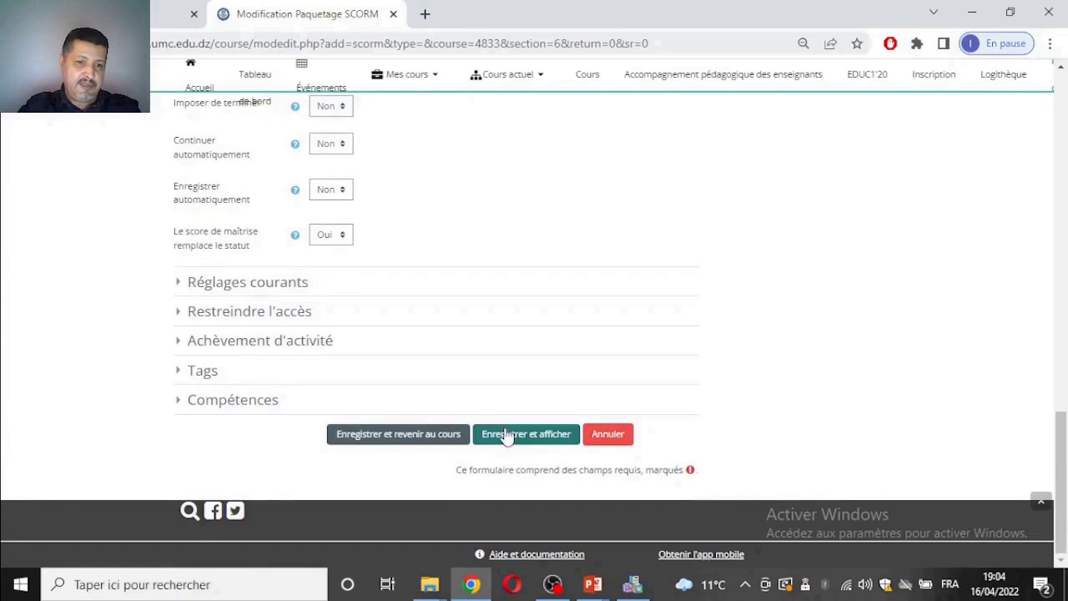
pyautogui.click(511, 440)
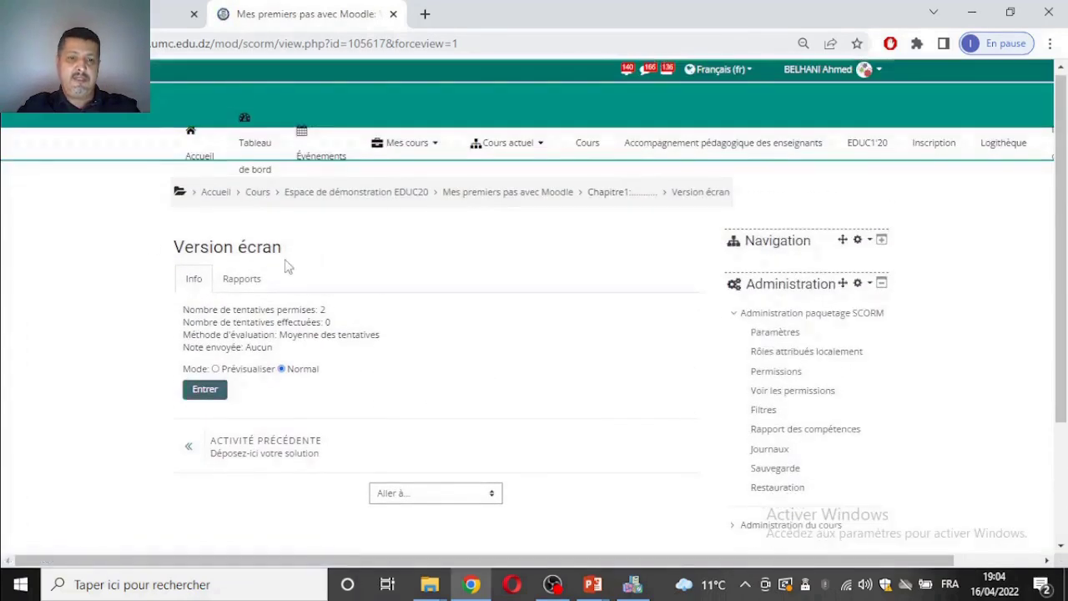
# Step: Enter the Version écran package in Normal mode and maximize its player window to view the title page
pyautogui.click(206, 390)
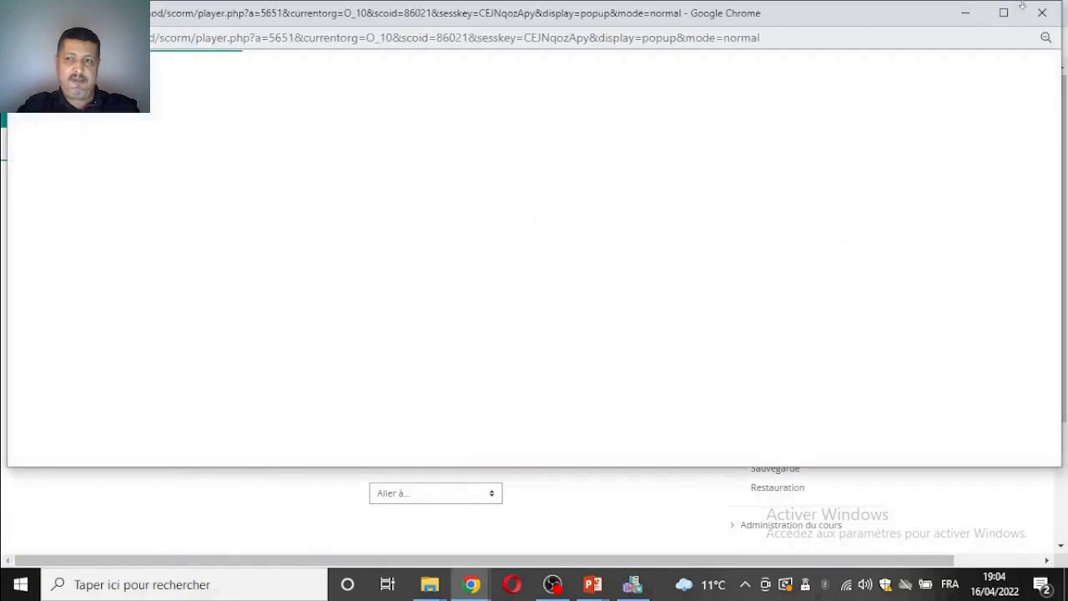
pyautogui.click(1004, 12)
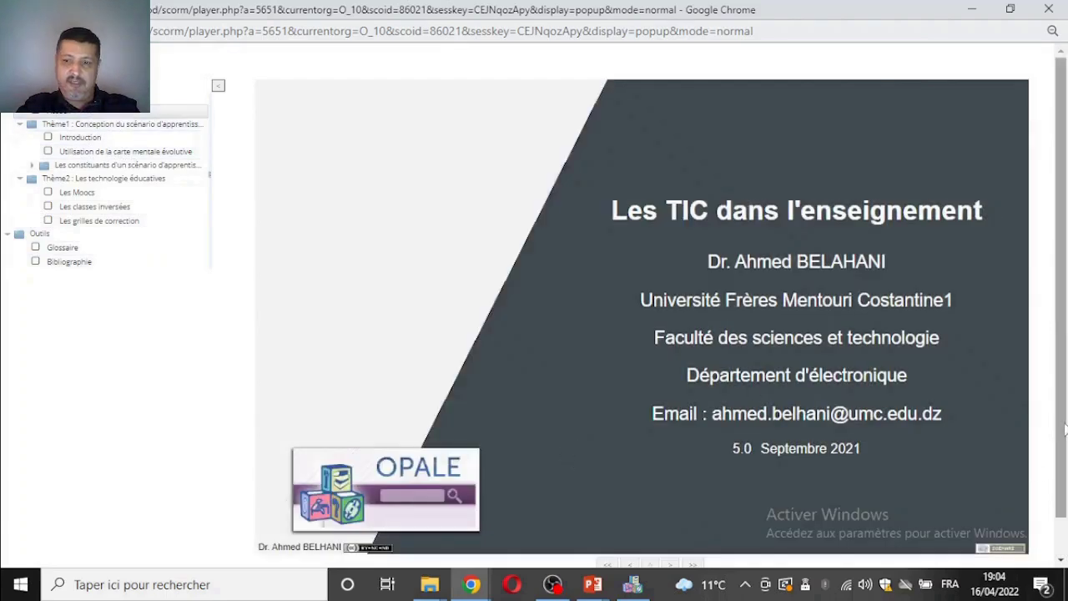
pyautogui.scroll(-1, 722, 418)
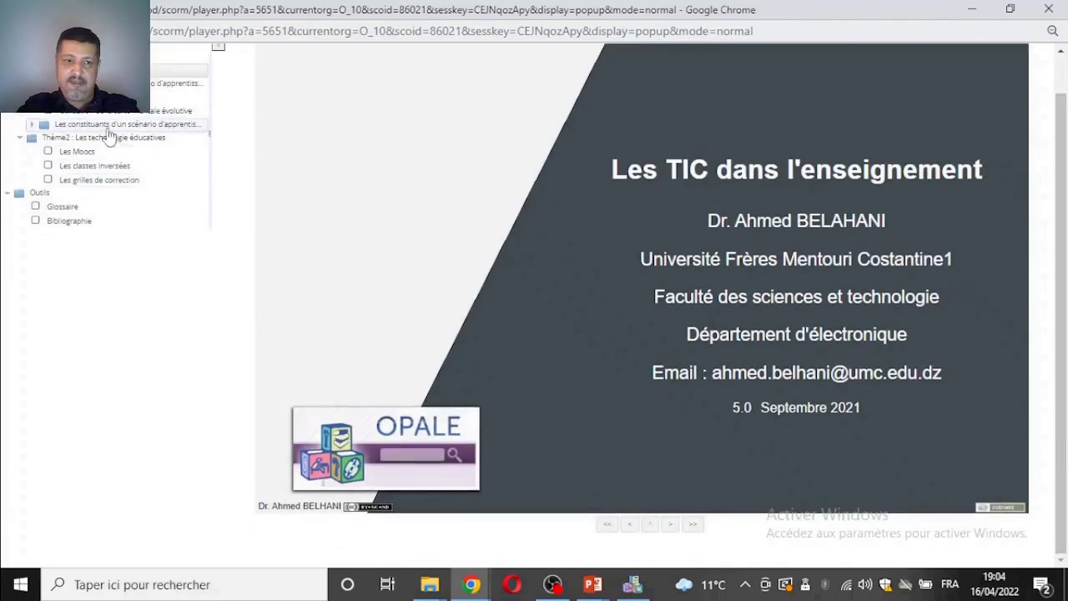
pyautogui.hotkey('ctrl', '-')
pyautogui.hotkey('ctrl', '-')
pyautogui.hotkey('ctrl', '-')
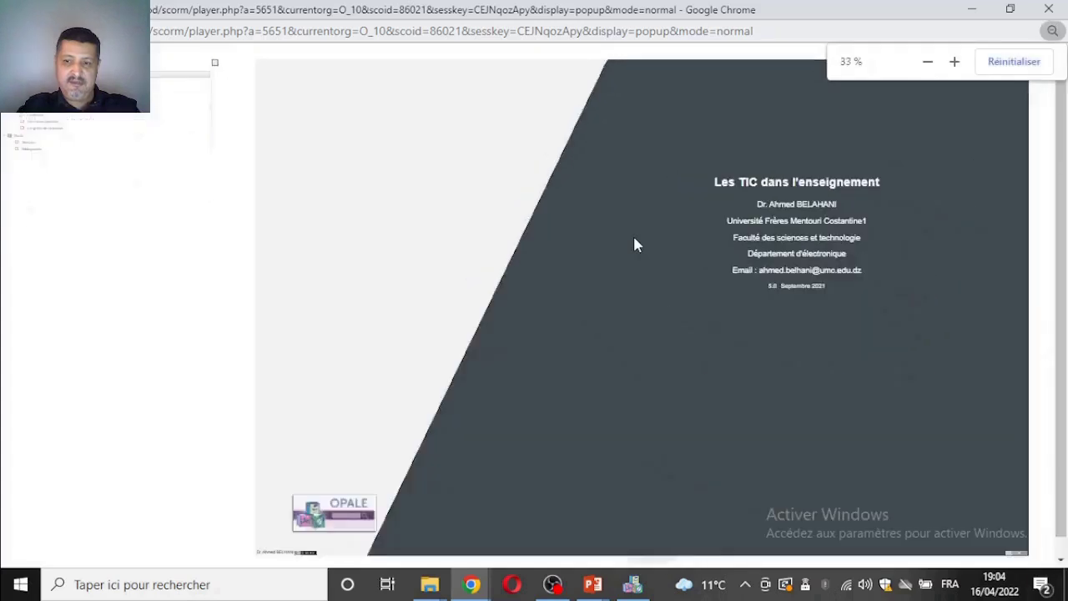
pyautogui.hotkey('ctrl', '+')
pyautogui.hotkey('ctrl', '+')
pyautogui.hotkey('ctrl', '+')
pyautogui.hotkey('ctrl', '+')
pyautogui.hotkey('ctrl', '+')
pyautogui.hotkey('ctrl', '-')
pyautogui.hotkey('ctrl', '-')
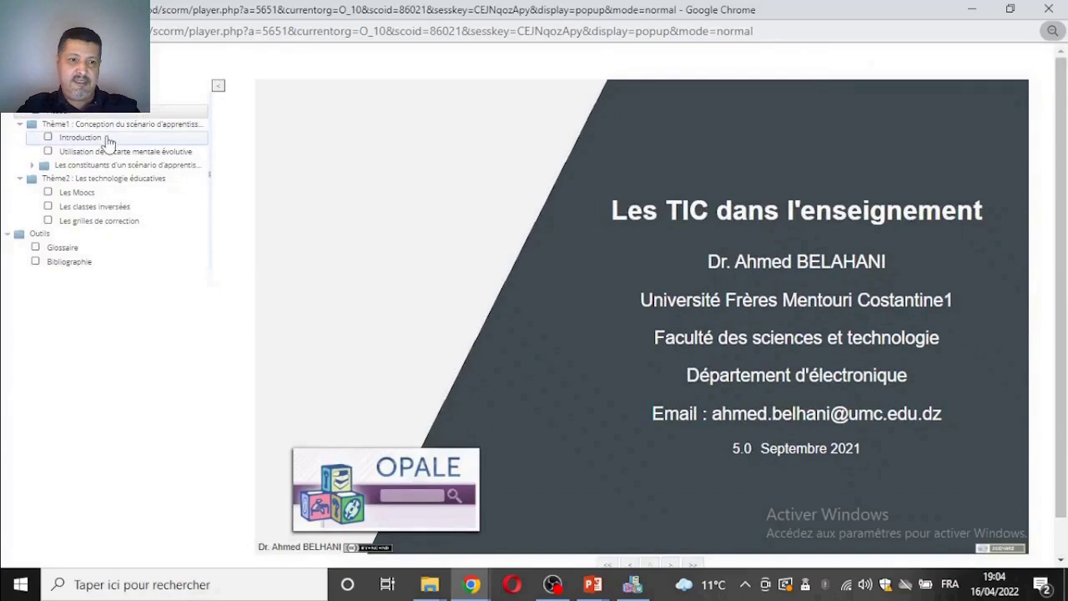
# Step: Try browsing the package's Thème1 content and moving on from the Introduction page, then close the player window
pyautogui.click(100, 151)
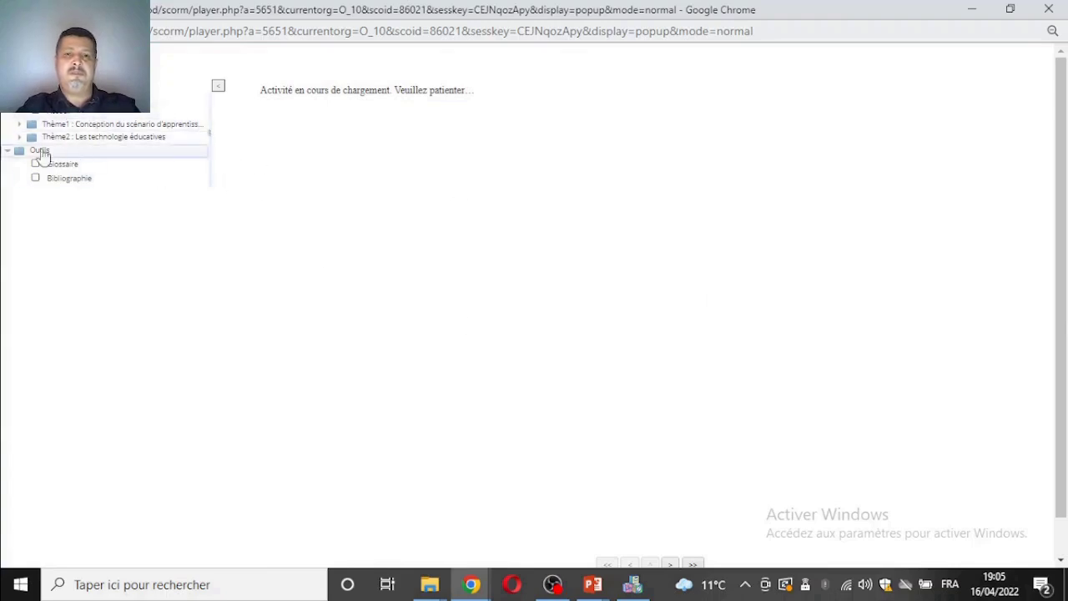
pyautogui.click(77, 130)
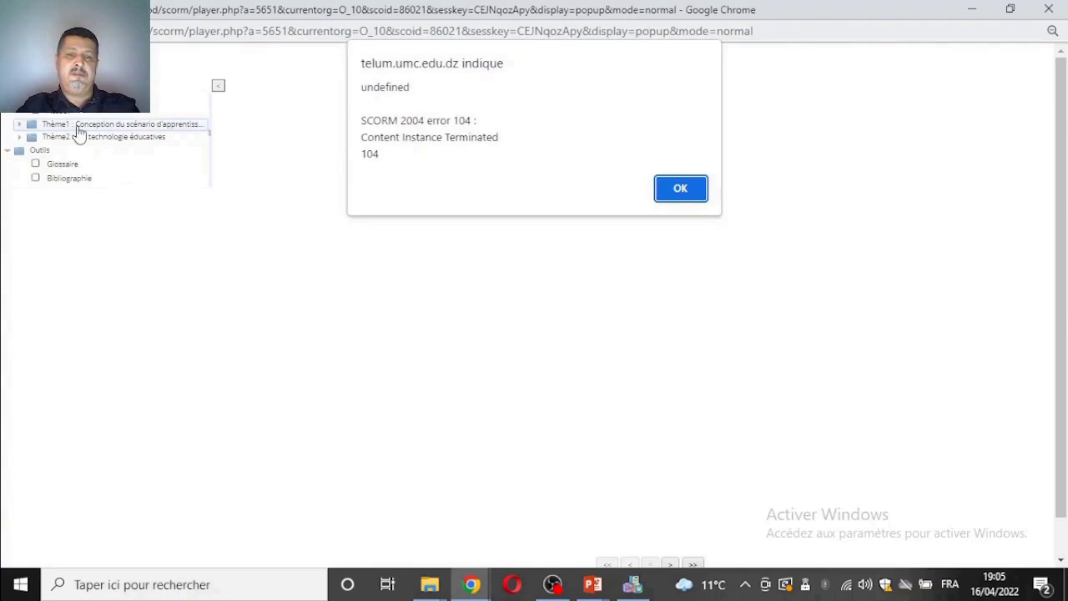
pyautogui.click(689, 193)
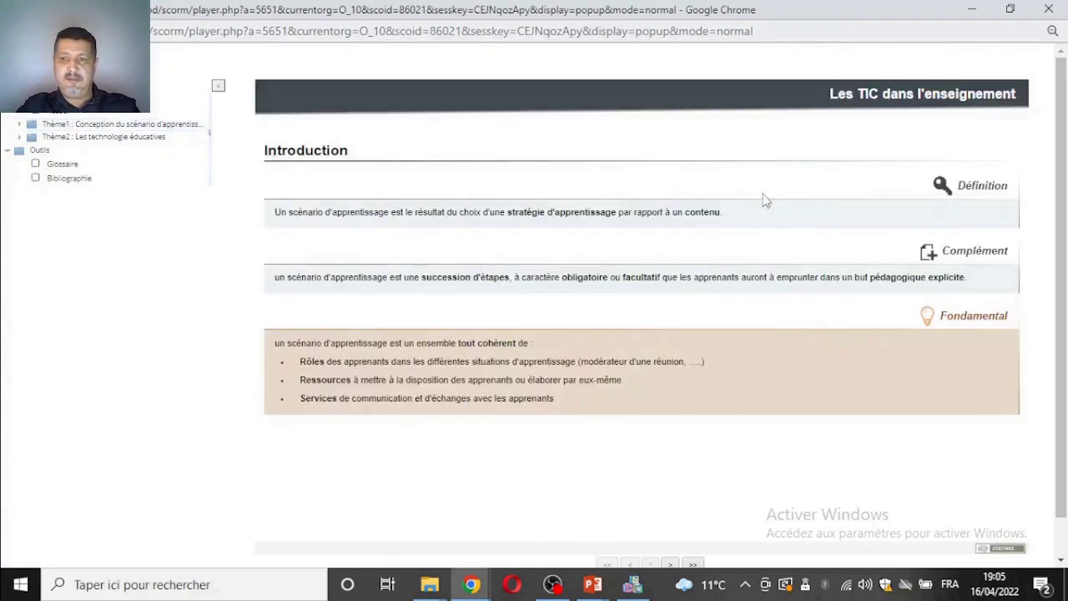
pyautogui.scroll(-1, 834, 375)
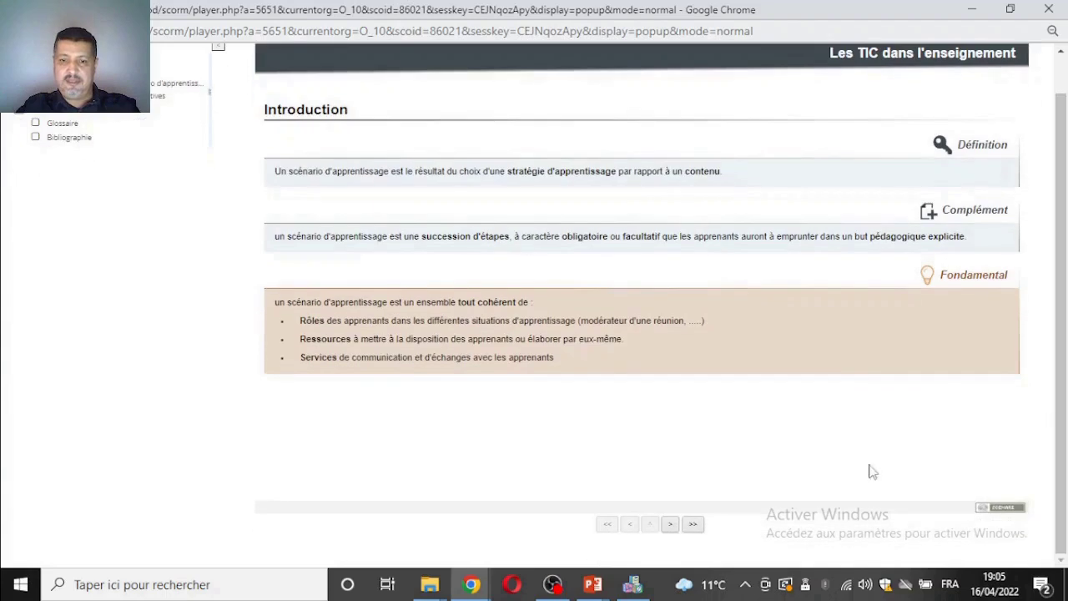
pyautogui.click(672, 530)
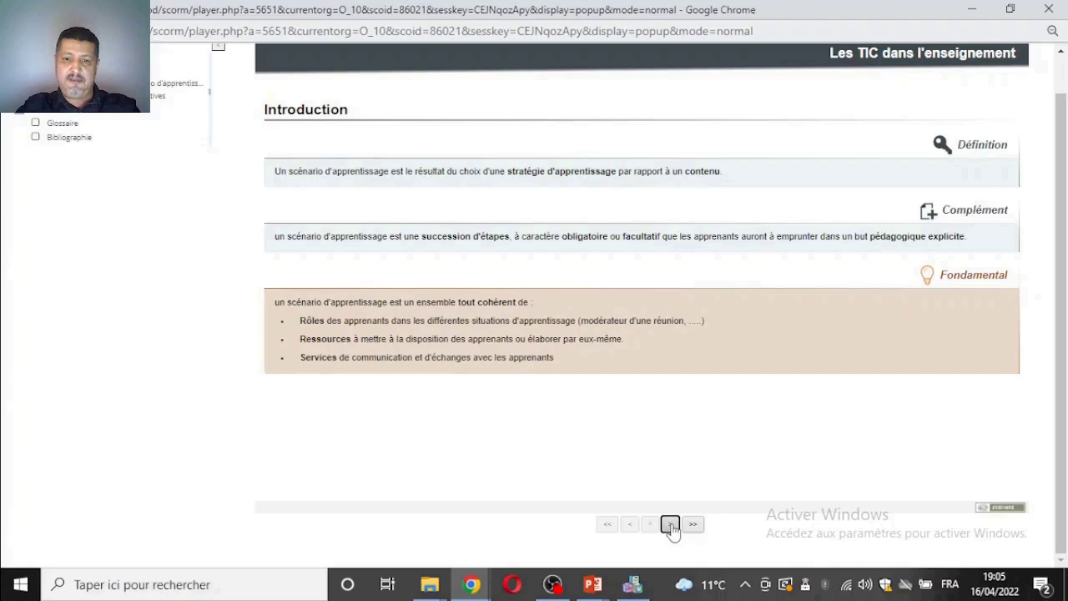
pyautogui.scroll(1, 544, 342)
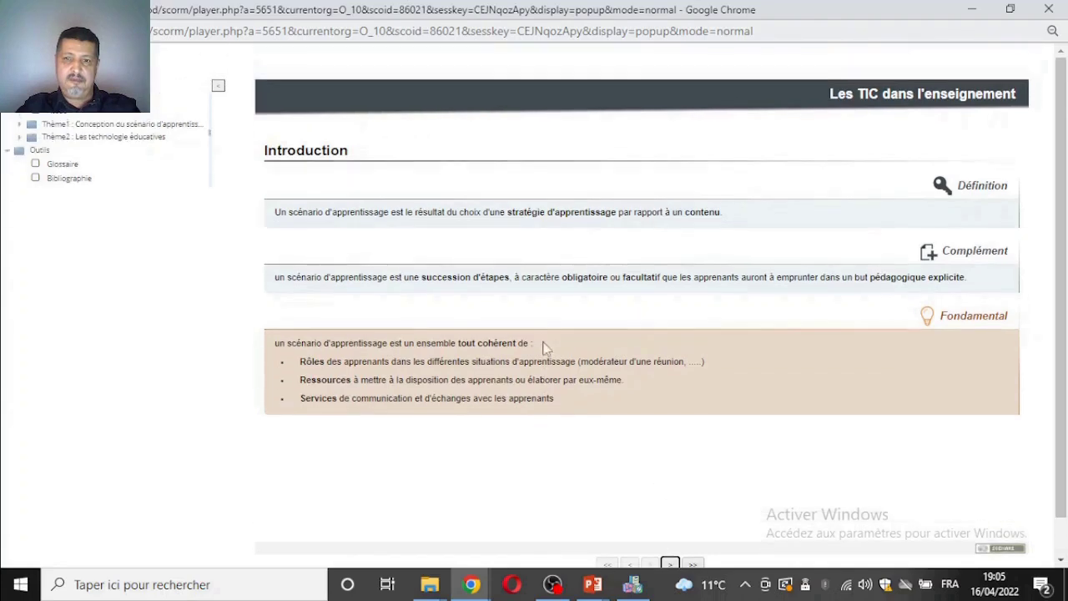
pyautogui.scroll(-1, 544, 345)
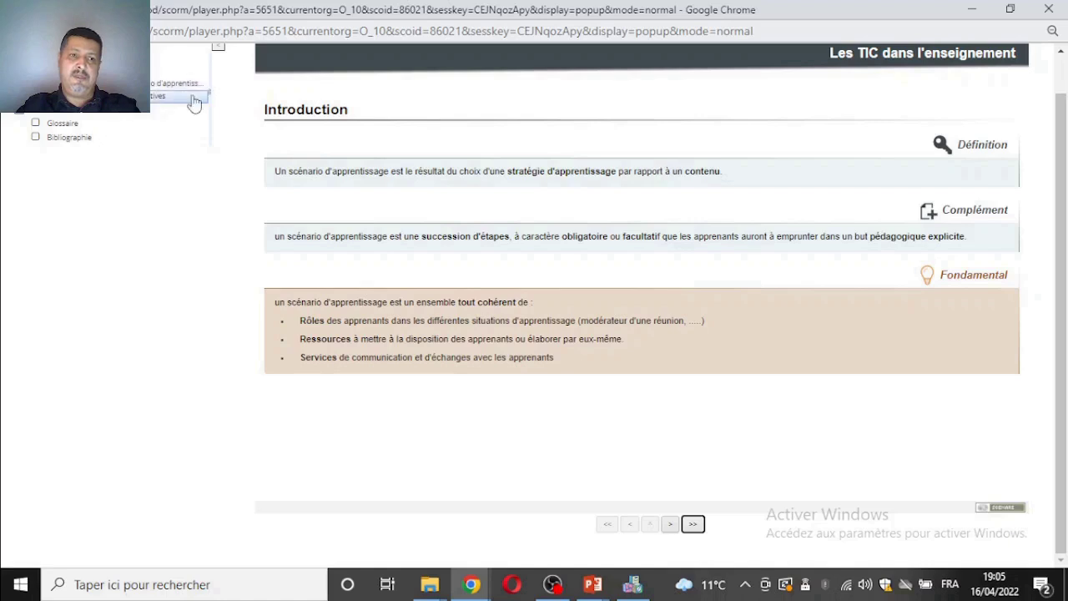
pyautogui.click(1062, 8)
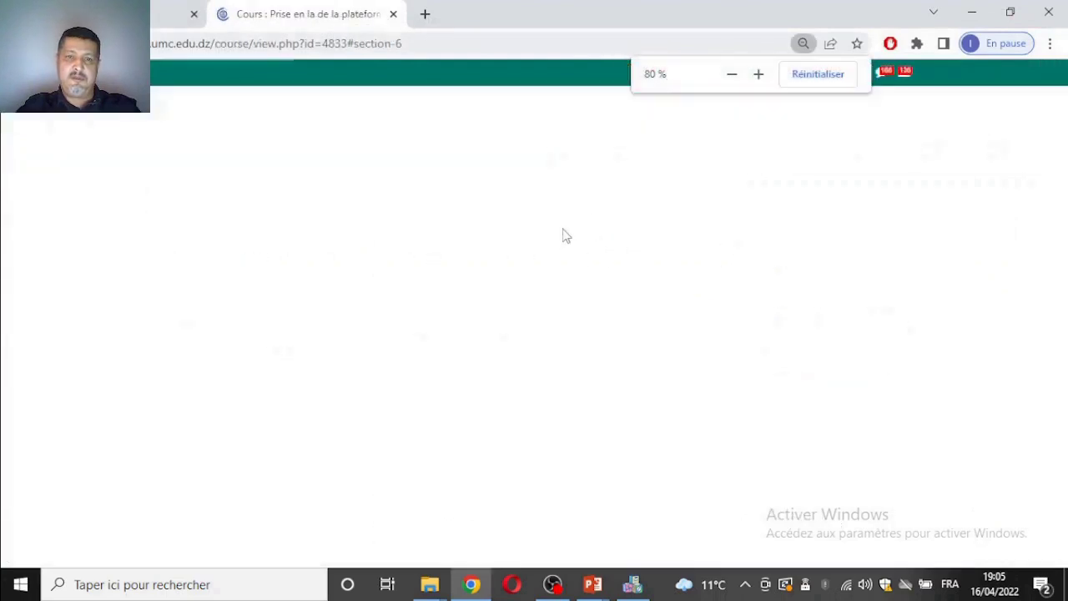
# Step: Open the Déposez-ici votre solution assignment in Chapitre1 and collapse the Navigation block to reach its administration options
pyautogui.hotkey('ctrl', '-')
pyautogui.hotkey('ctrl', '-')
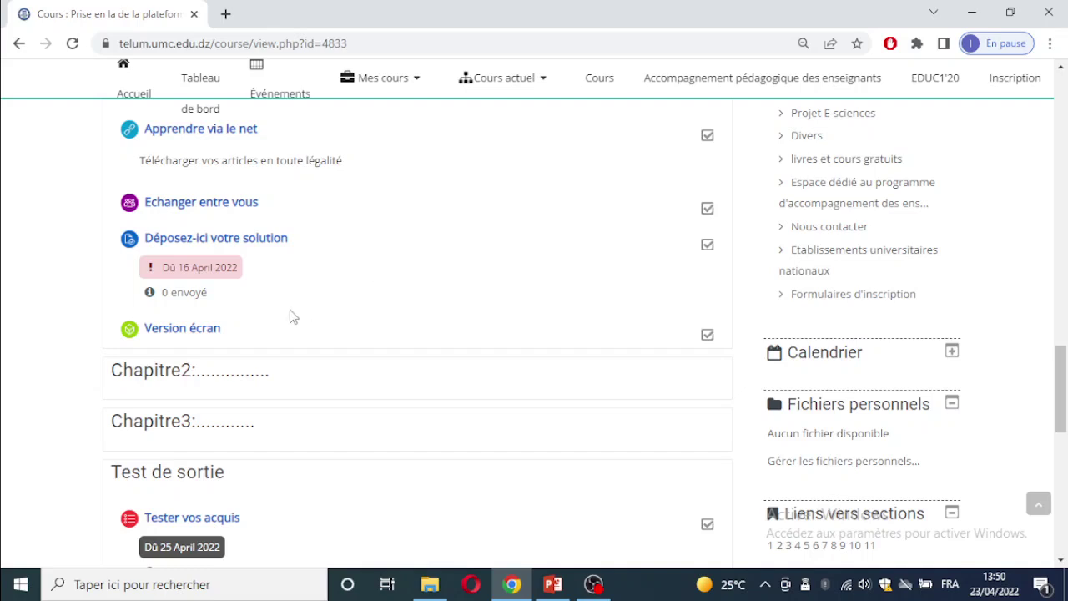
pyautogui.scroll(-1, 339, 300)
pyautogui.scroll(1, 339, 301)
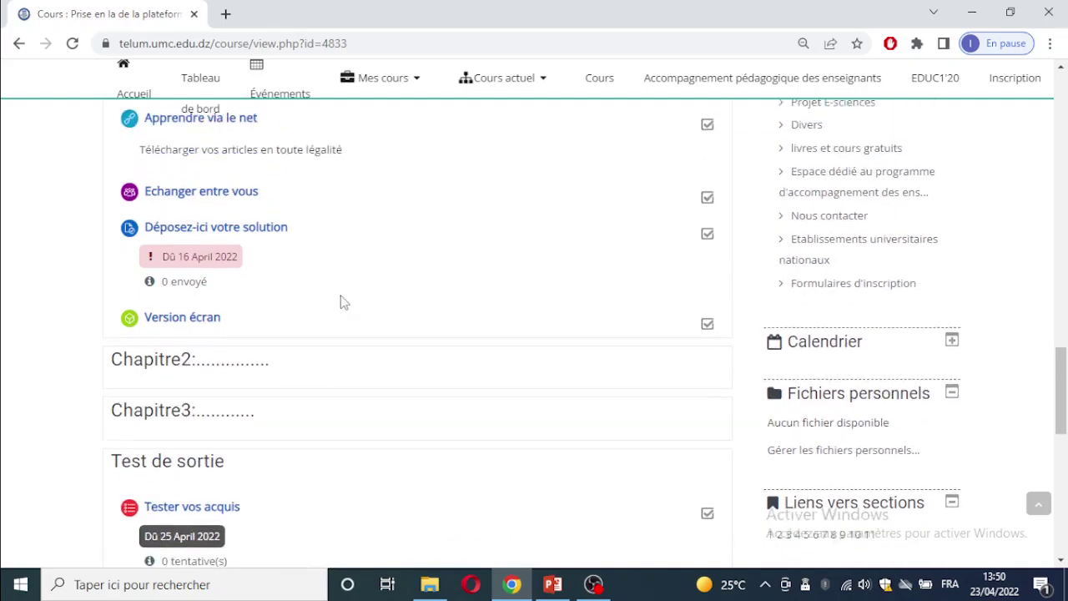
pyautogui.click(272, 247)
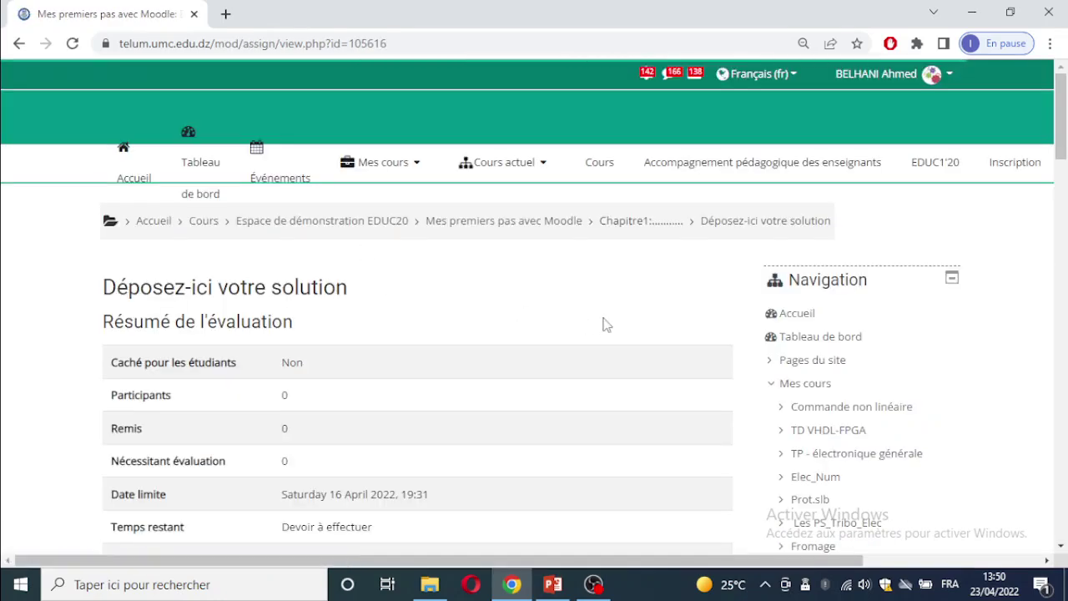
pyautogui.click(953, 283)
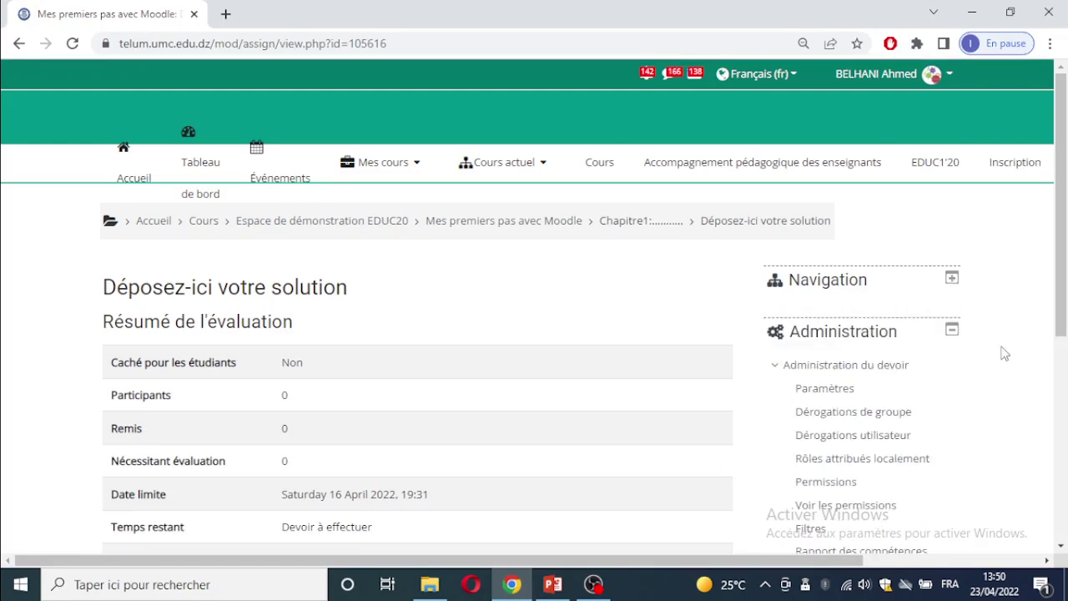
# Step: Start a new user override for the Déposez-ici votre solution assignment
pyautogui.scroll(-1, 989, 342)
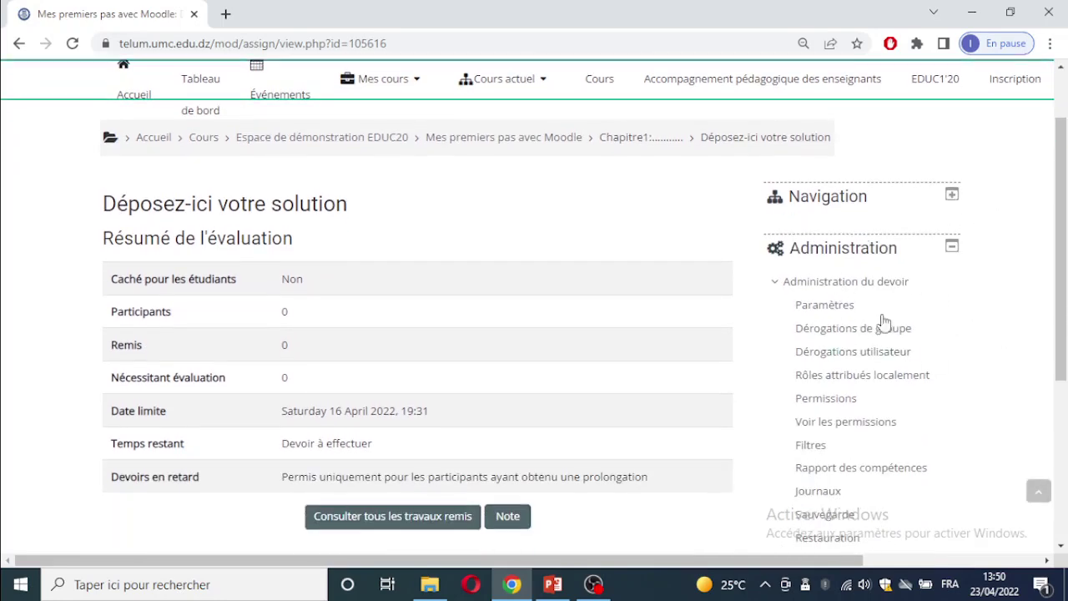
pyautogui.scroll(-2, 918, 320)
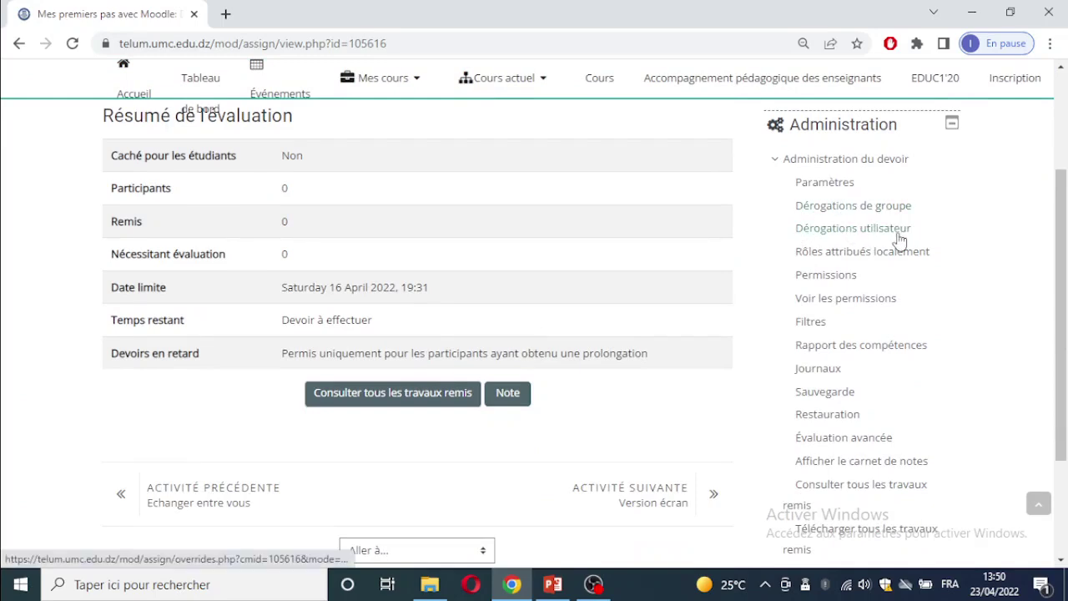
pyautogui.click(900, 238)
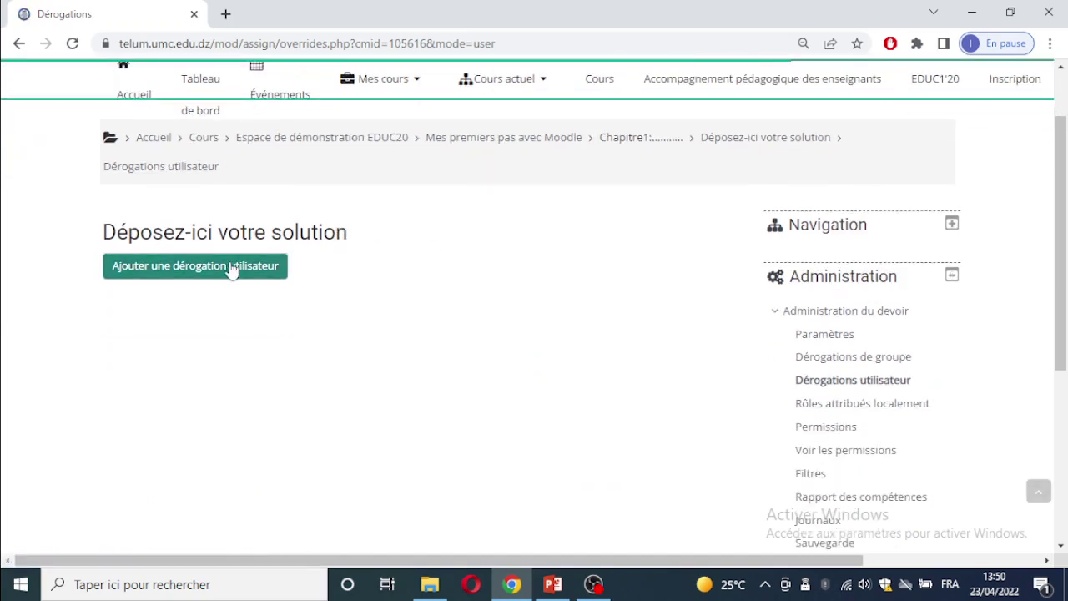
pyautogui.click(227, 276)
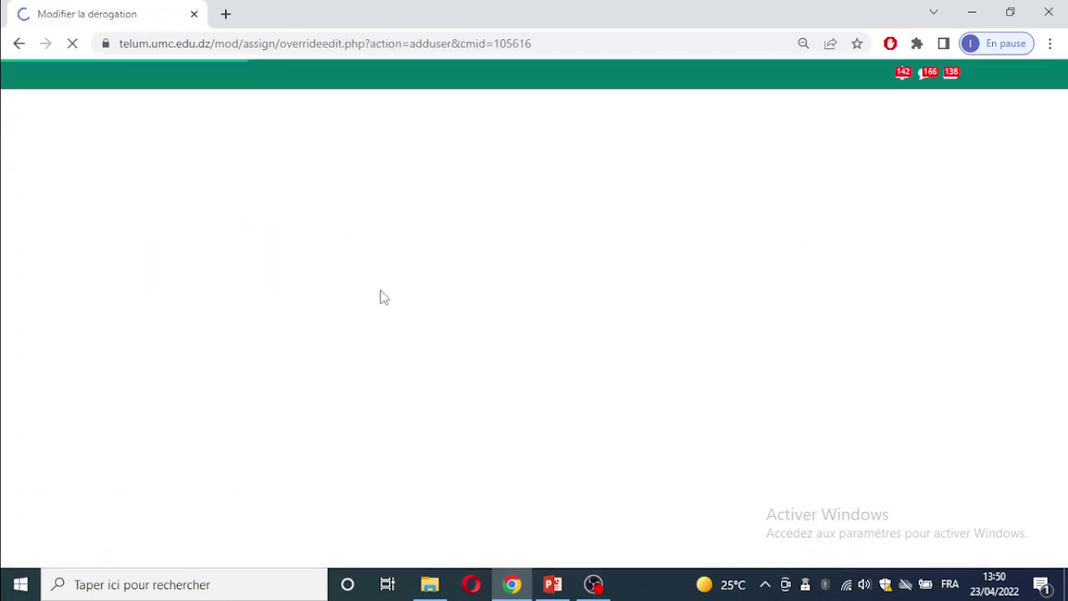
pyautogui.scroll(-2, 413, 275)
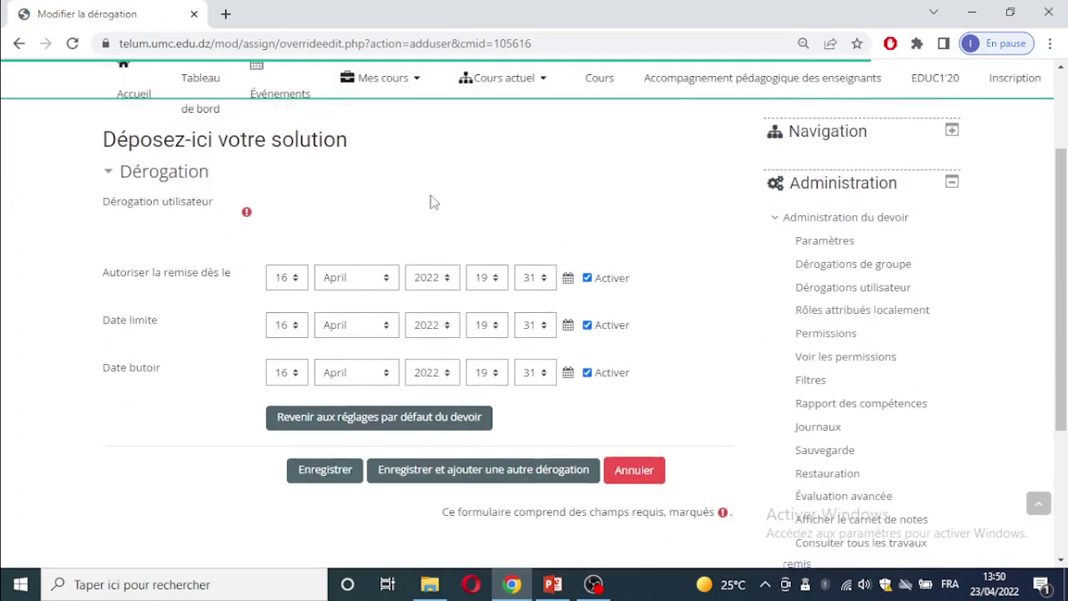
# Step: Search the override's user list for "a" and select the second matching participant
pyautogui.scroll(1, 431, 202)
pyautogui.click(331, 338)
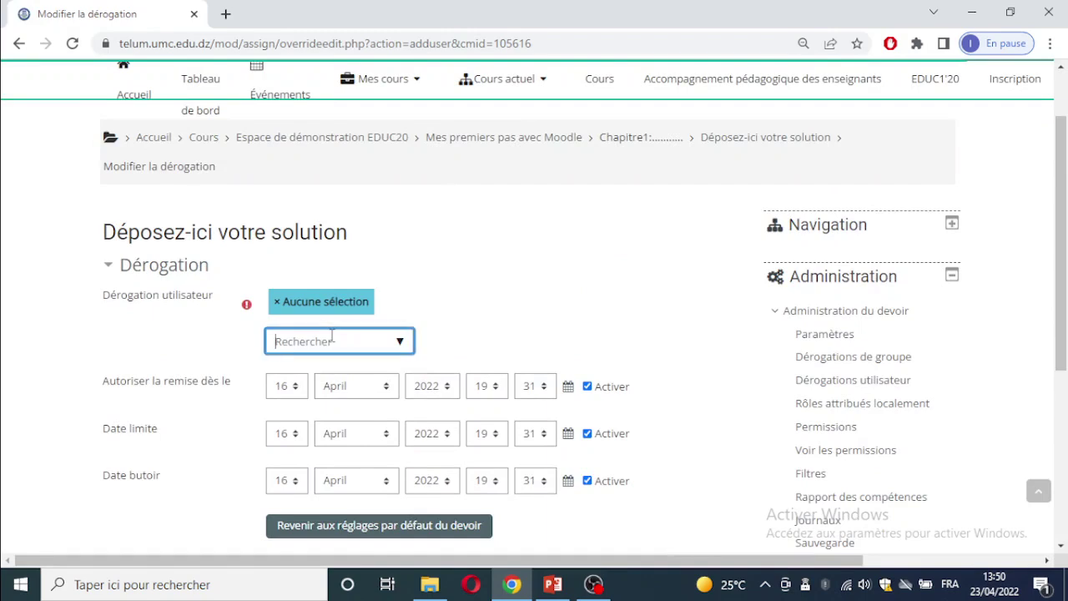
pyautogui.write('a')
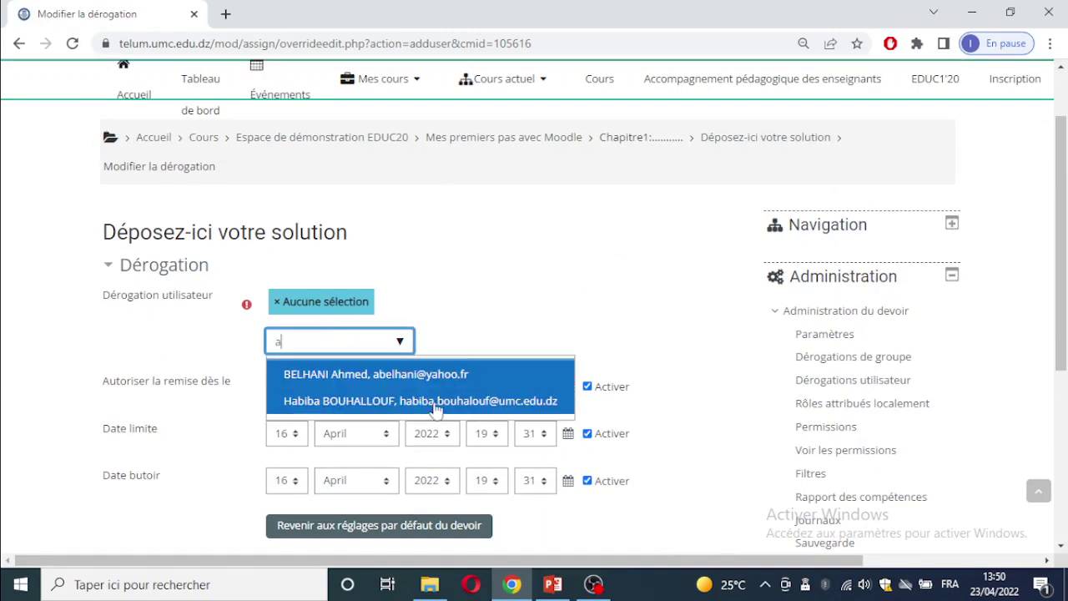
pyautogui.click(434, 402)
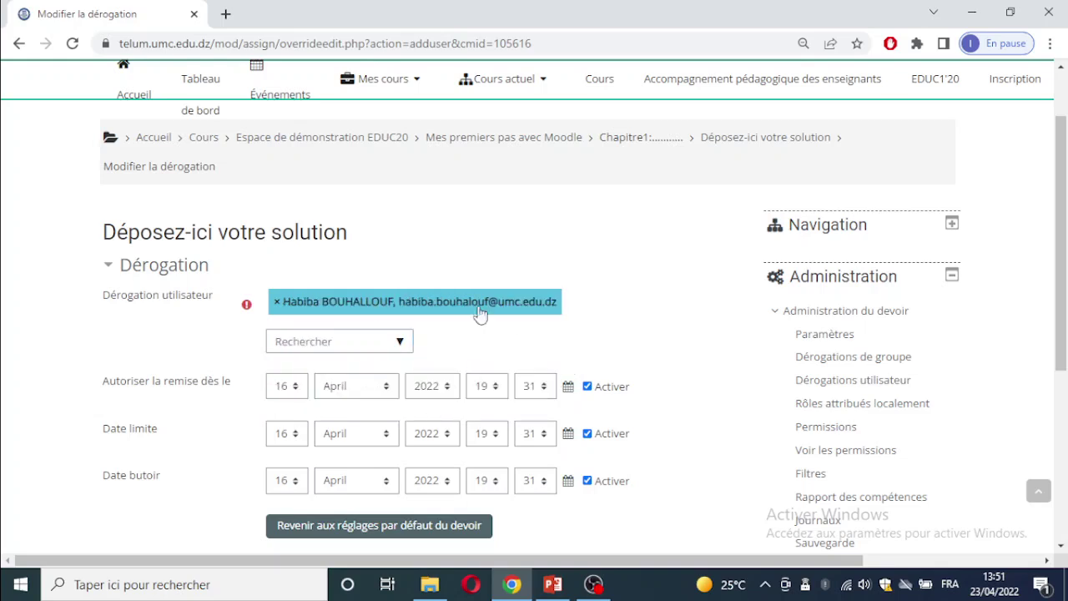
# Step: Set the day of the override's Autoriser la remise dès le date to 23
pyautogui.scroll(-3, 576, 311)
pyautogui.scroll(1, 576, 310)
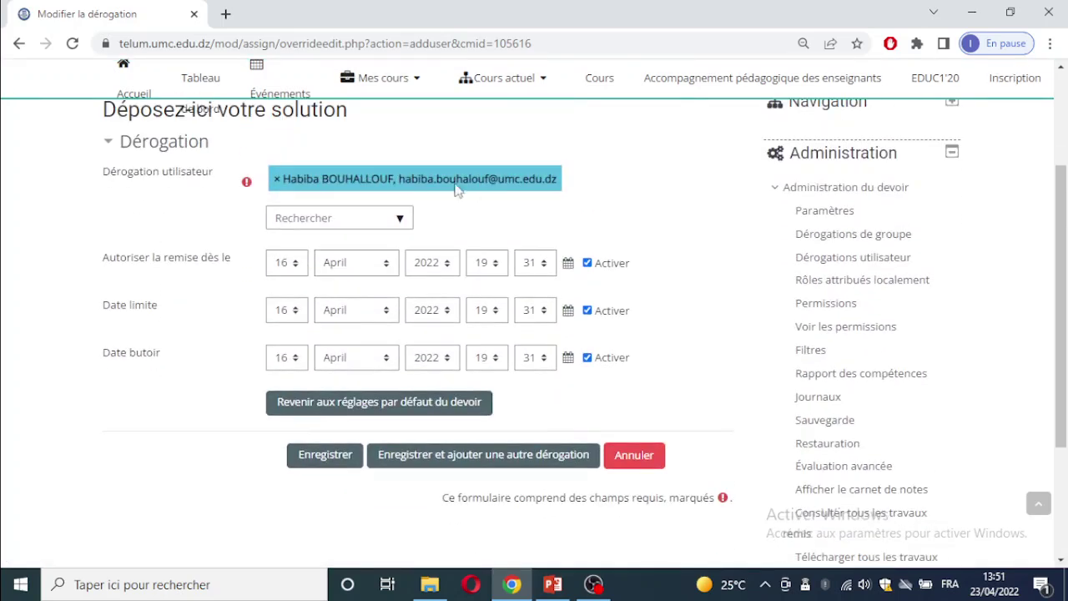
pyautogui.click(347, 80)
pyautogui.press('Escape')
pyautogui.click(283, 264)
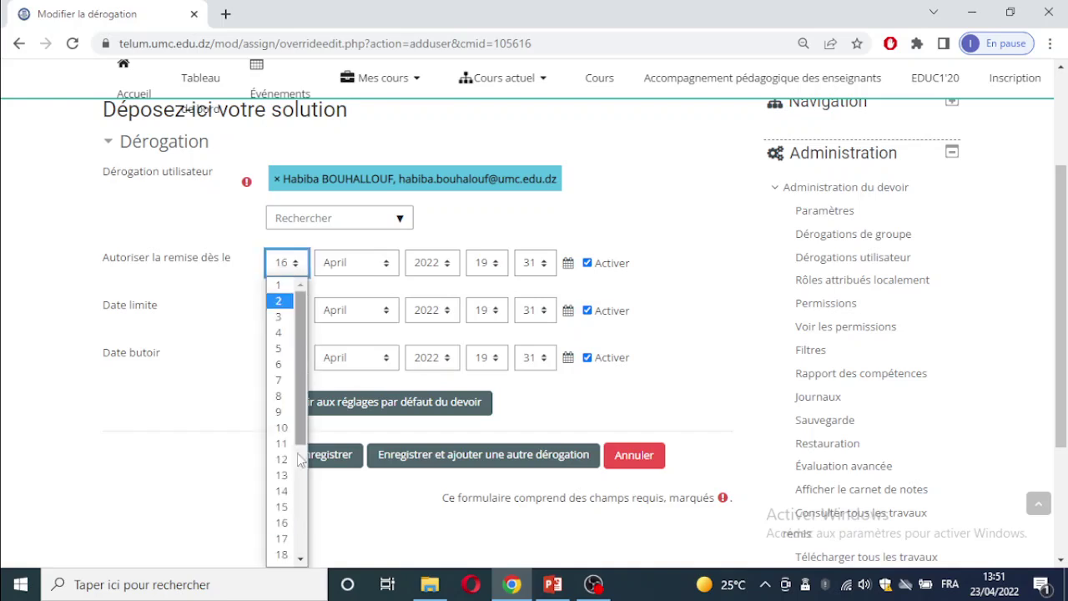
pyautogui.moveTo(301, 429); pyautogui.dragTo(302, 539)
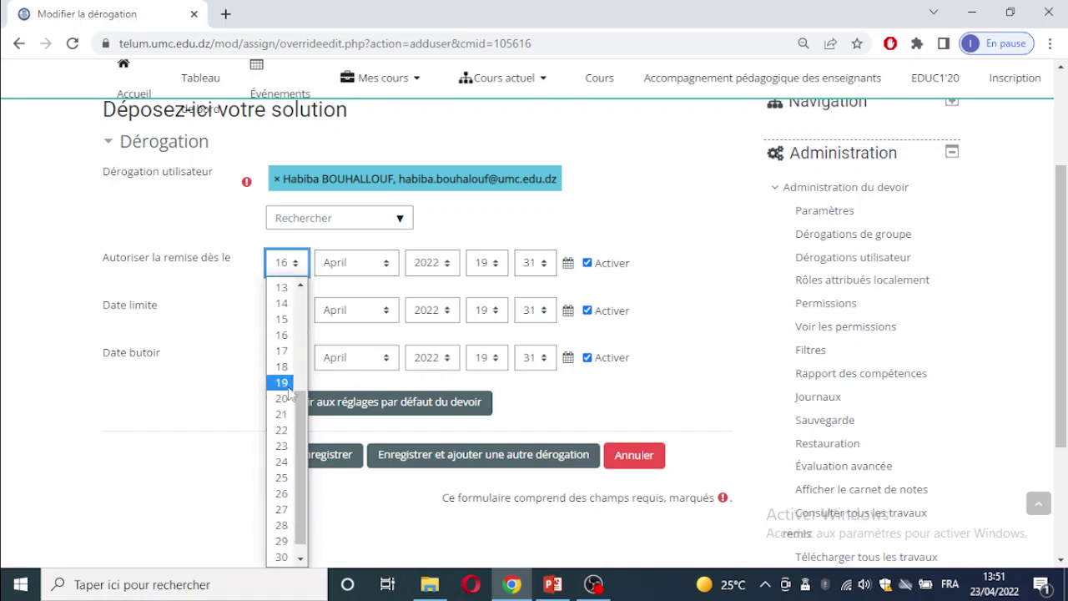
pyautogui.click(282, 446)
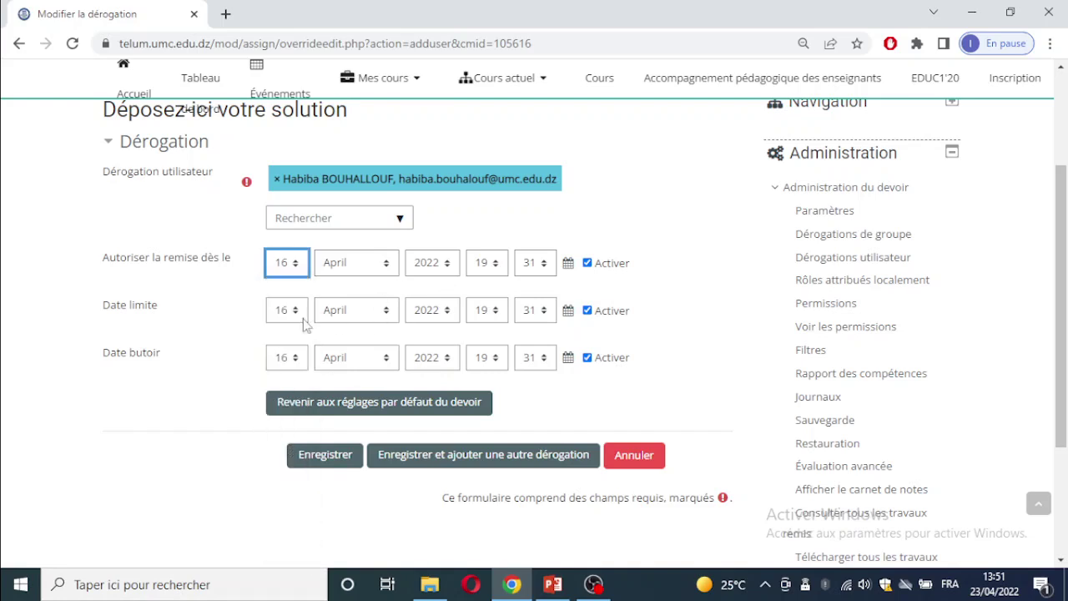
# Step: Set the day of the override's Date limite to 24
pyautogui.click(283, 312)
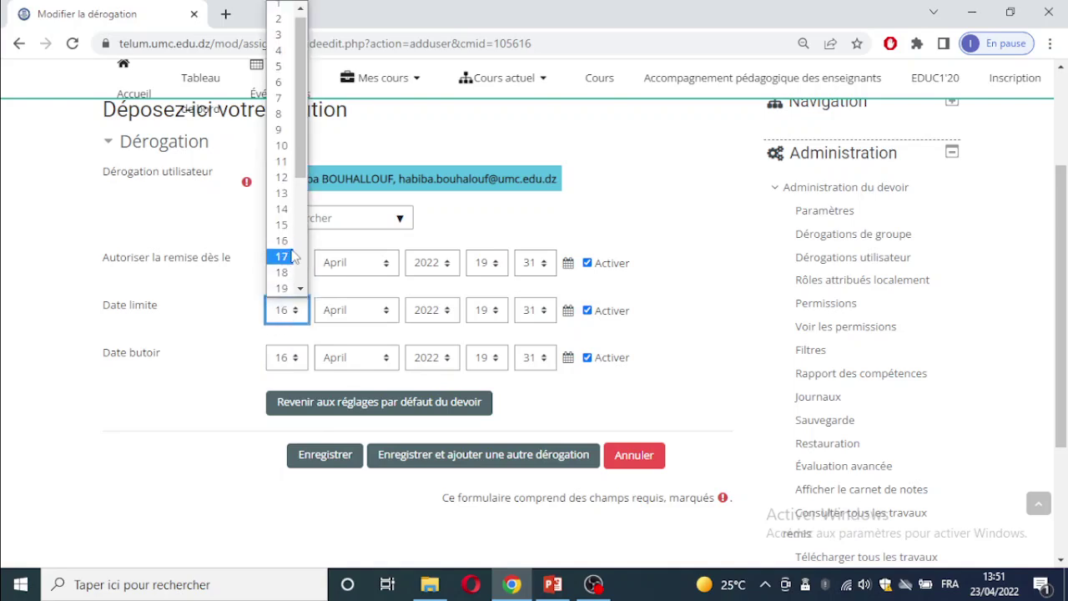
pyautogui.moveTo(298, 159); pyautogui.dragTo(318, 281)
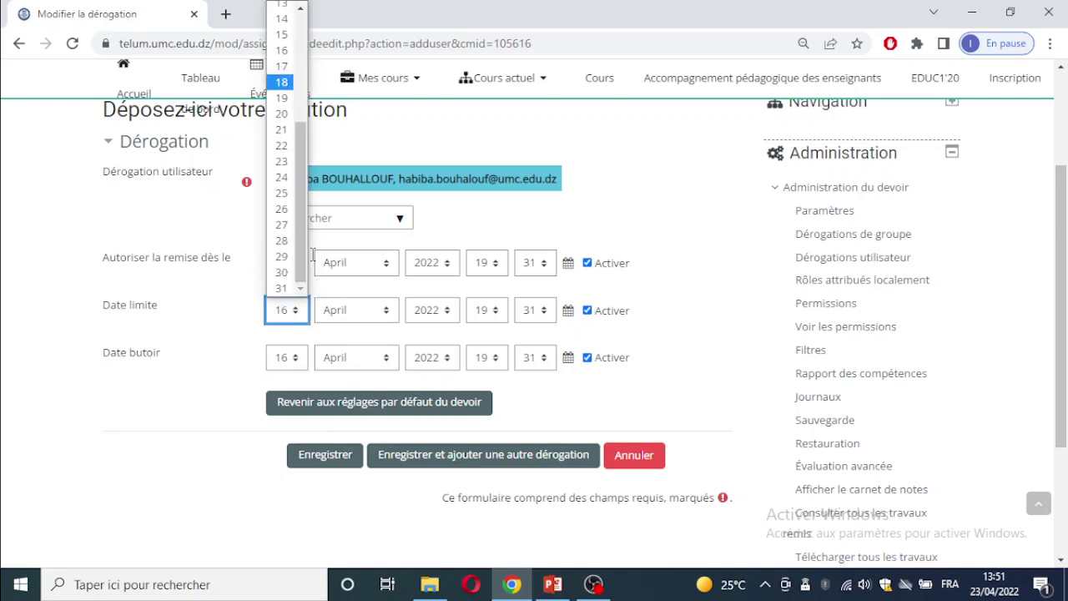
pyautogui.click(282, 177)
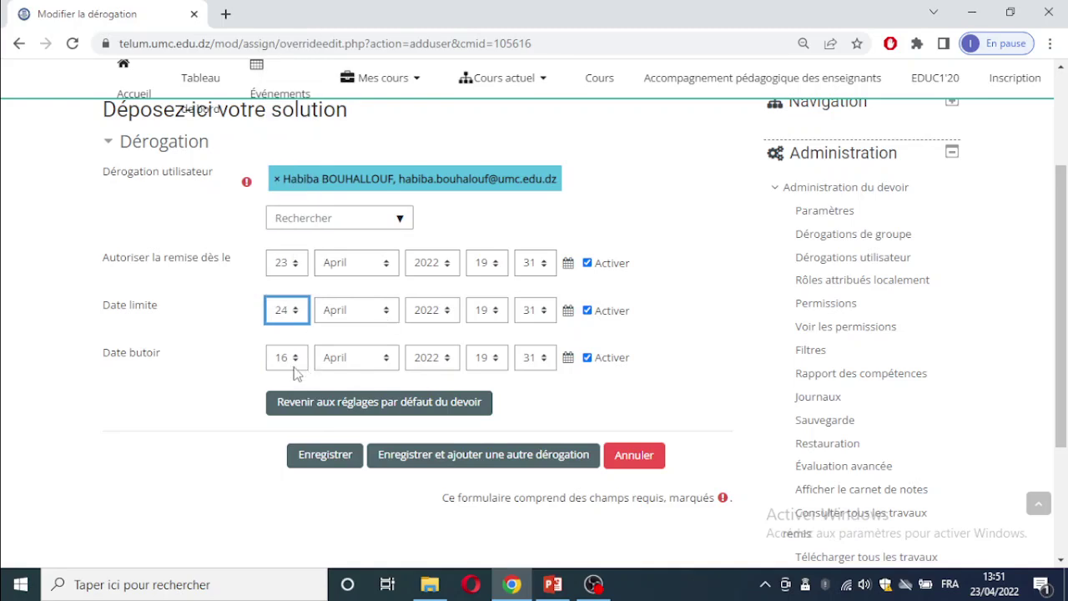
# Step: Set the override's Date butoir to day 24, with the time at 20:31
pyautogui.click(288, 359)
pyautogui.moveTo(295, 202); pyautogui.dragTo(324, 332)
pyautogui.click(287, 224)
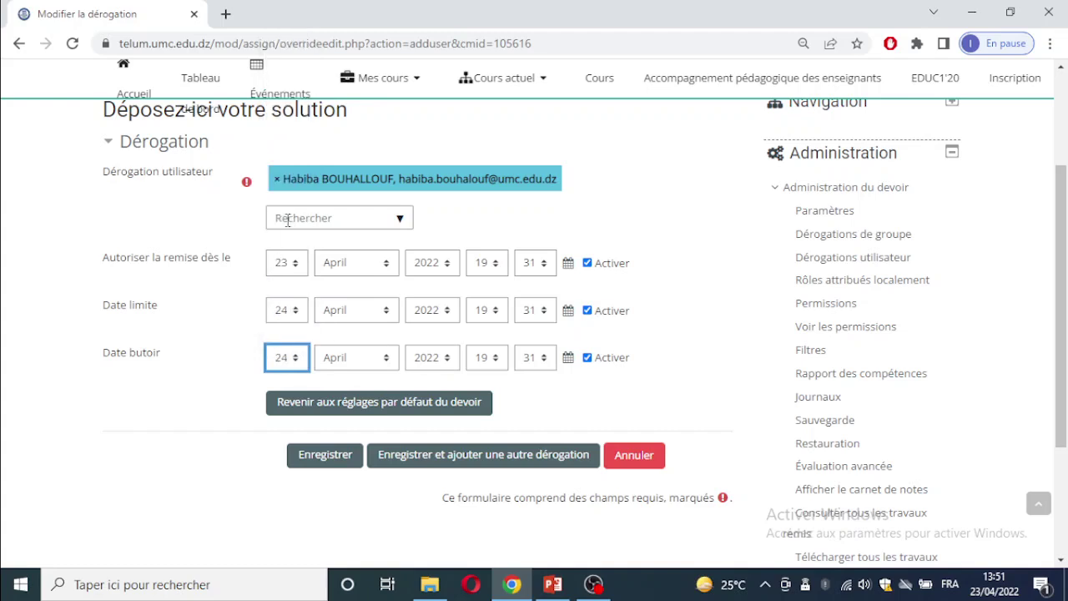
pyautogui.click(529, 359)
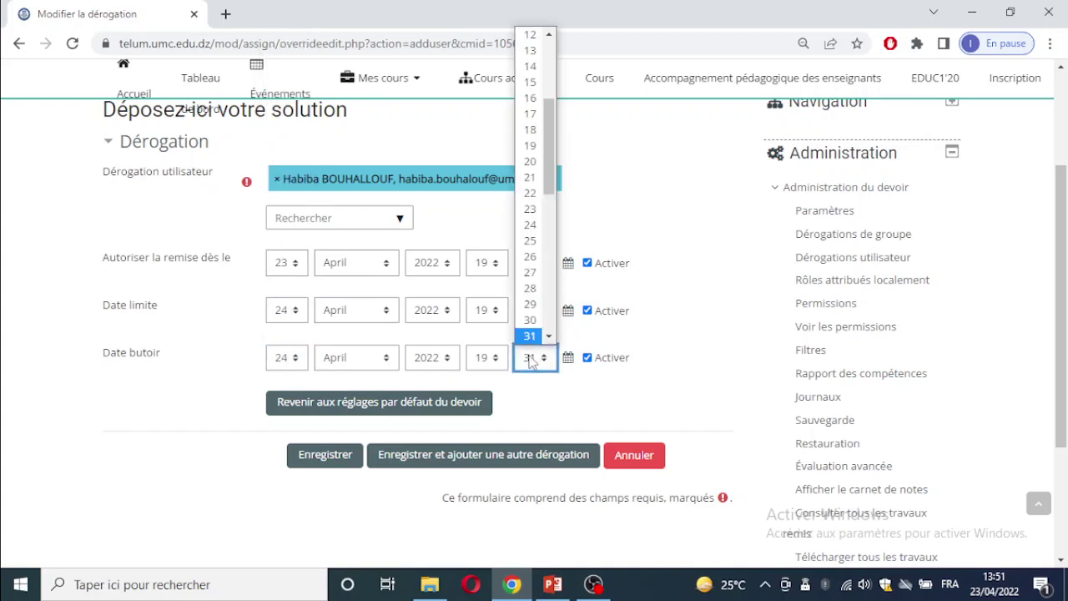
pyautogui.click(531, 337)
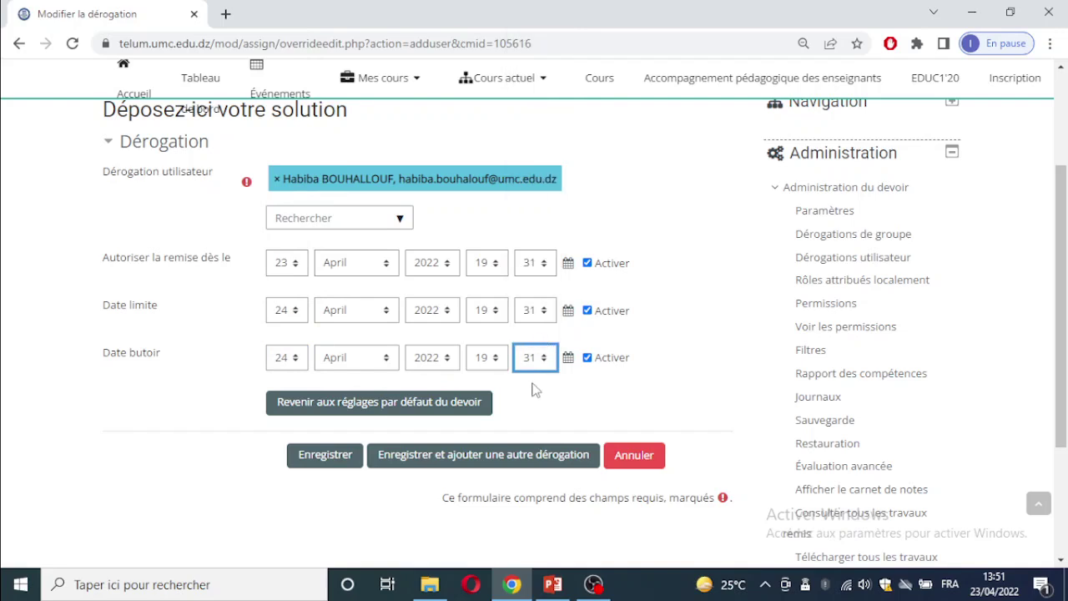
pyautogui.click(498, 358)
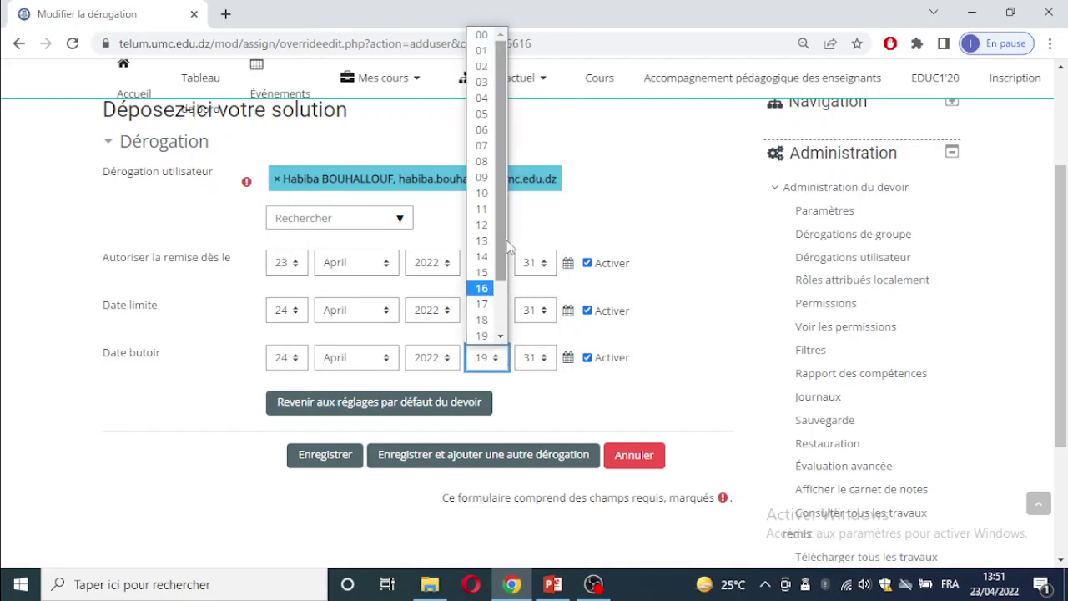
pyautogui.scroll(-1, 509, 288)
pyautogui.click(483, 301)
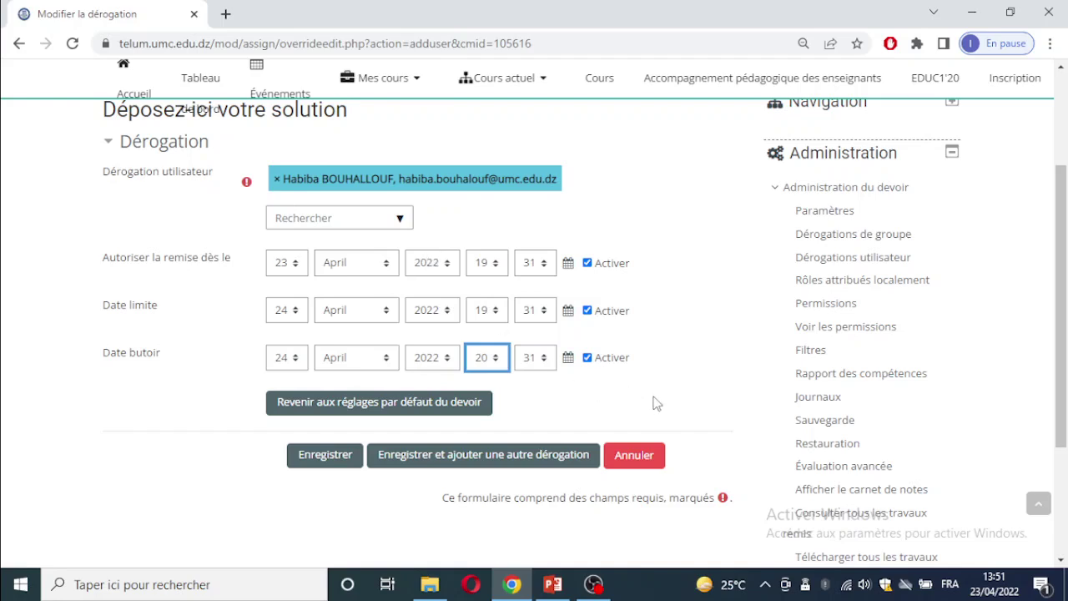
# Step: Save the user override without adding another one
pyautogui.scroll(-1, 649, 388)
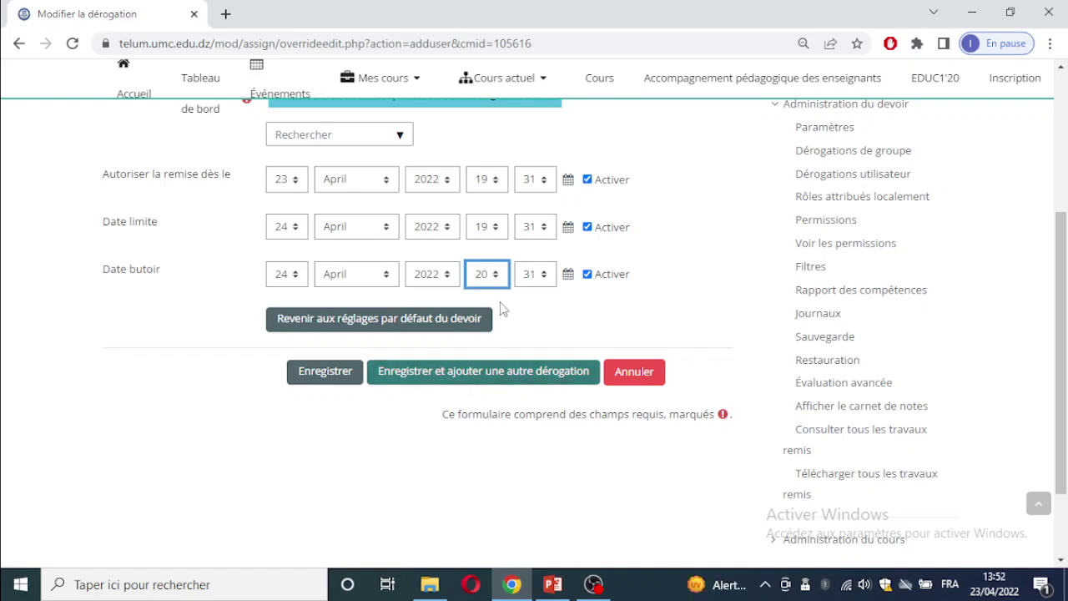
pyautogui.scroll(1, 506, 303)
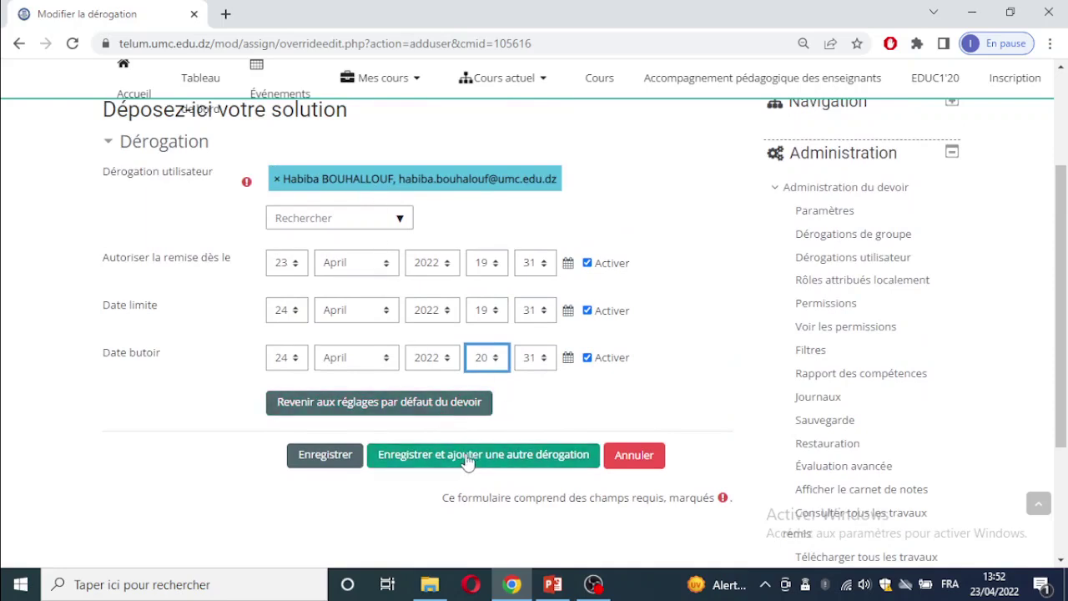
pyautogui.click(347, 462)
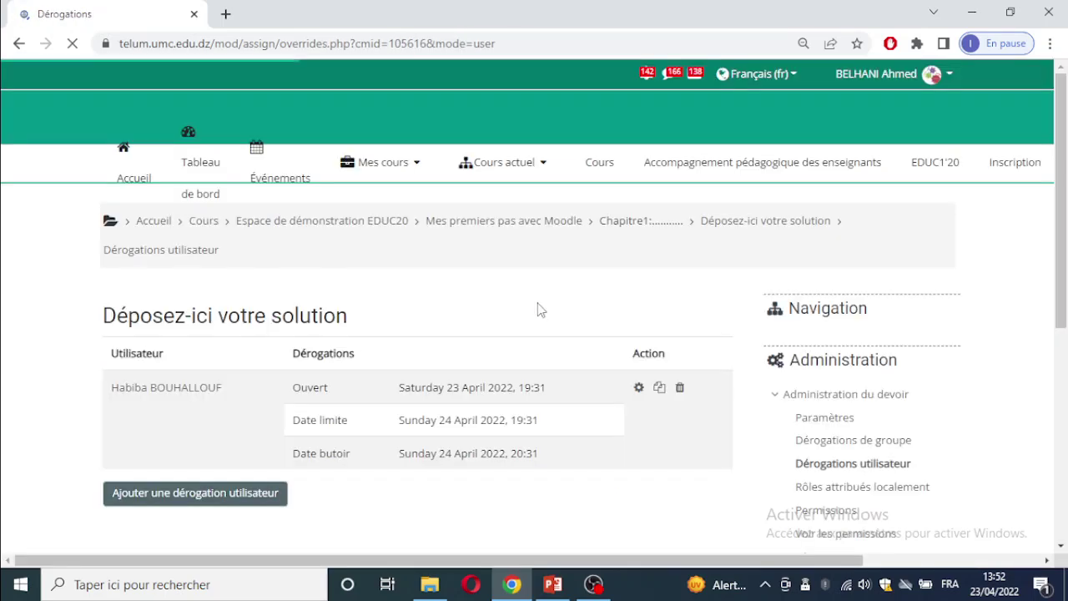
# Step: Review the saved user override and open the assignment's group overrides page
pyautogui.scroll(-1, 540, 308)
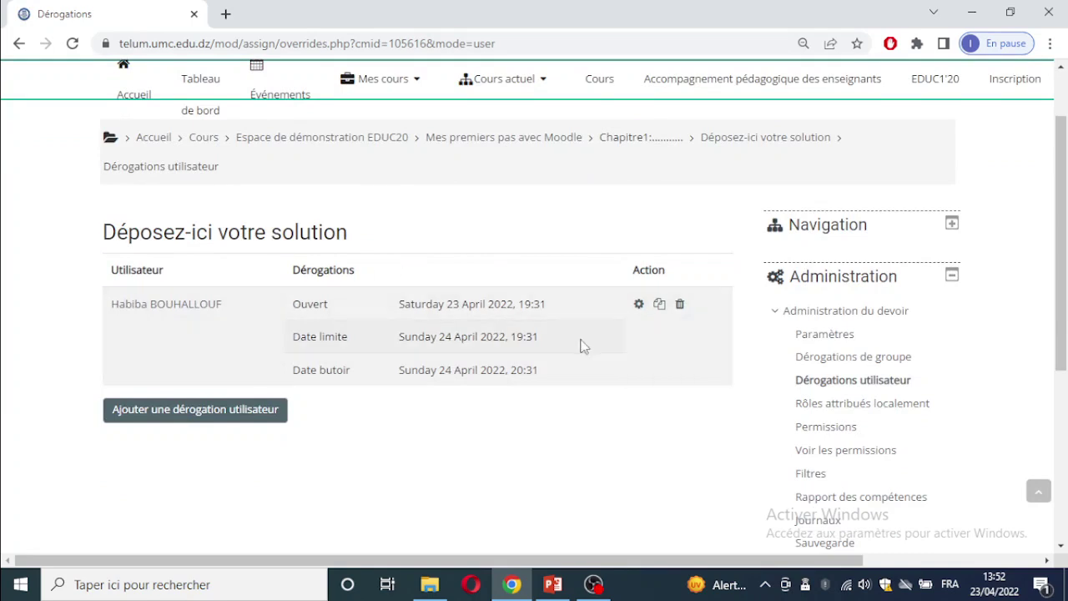
pyautogui.scroll(-2, 613, 371)
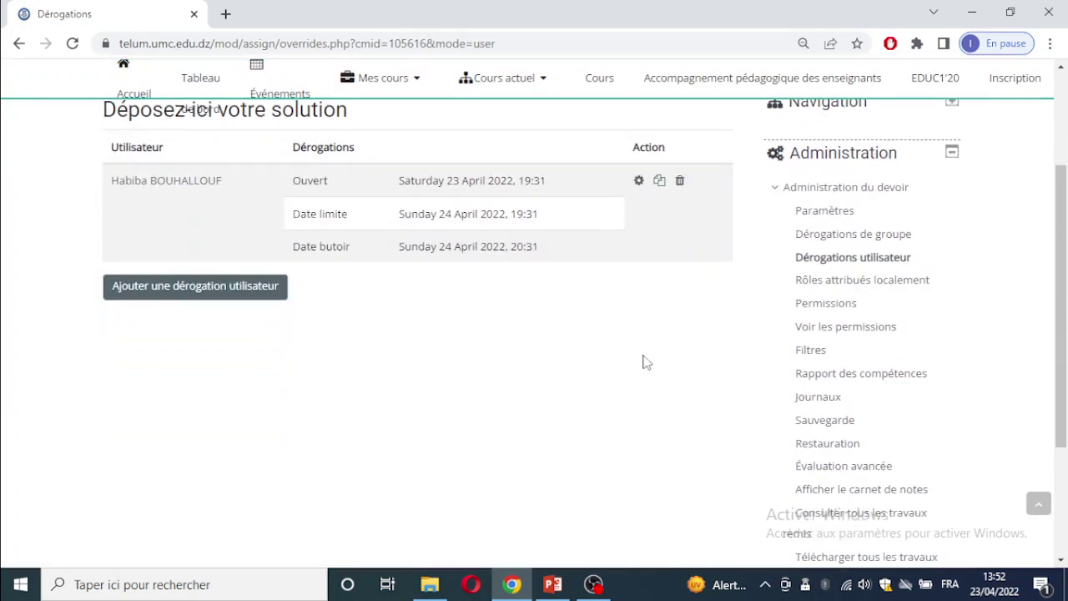
pyautogui.click(882, 241)
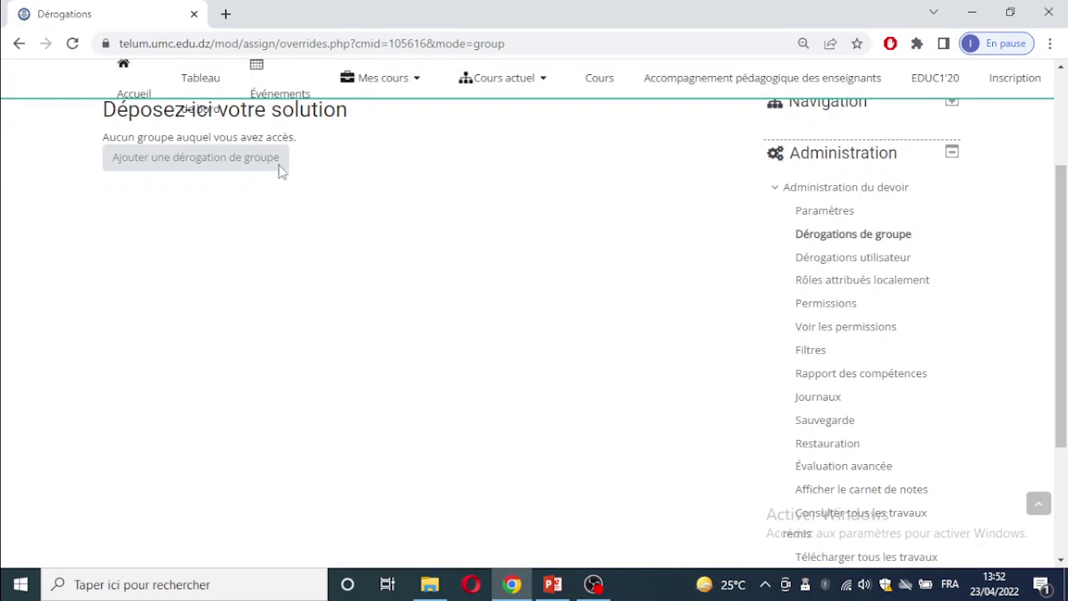
# Step: Open the Groupes page from the user options in the course administration
pyautogui.scroll(2, 280, 161)
pyautogui.scroll(-4, 814, 346)
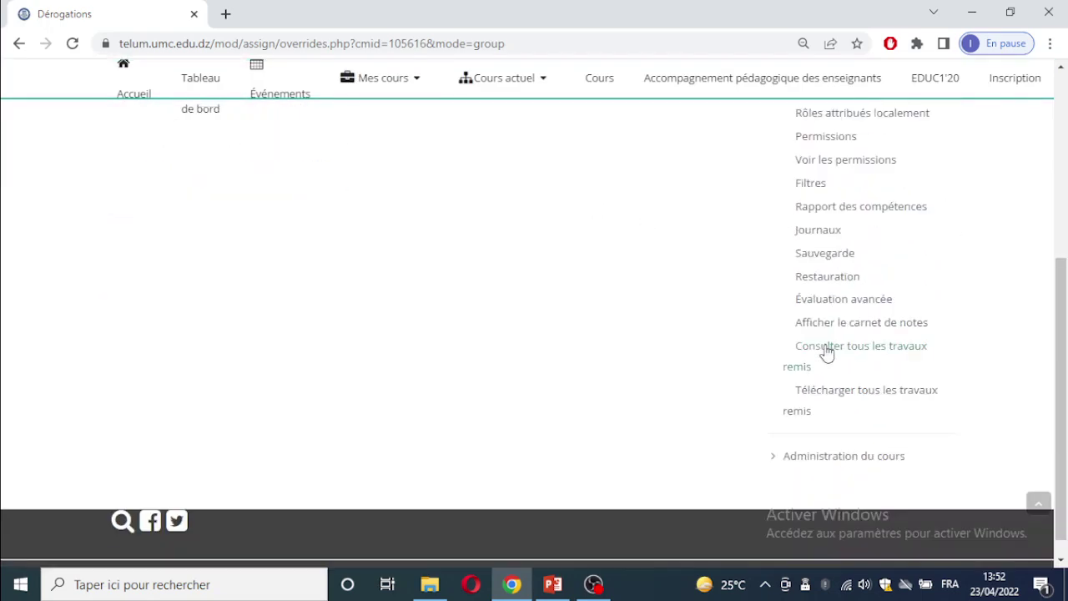
pyautogui.scroll(1, 839, 300)
pyautogui.scroll(3, 851, 283)
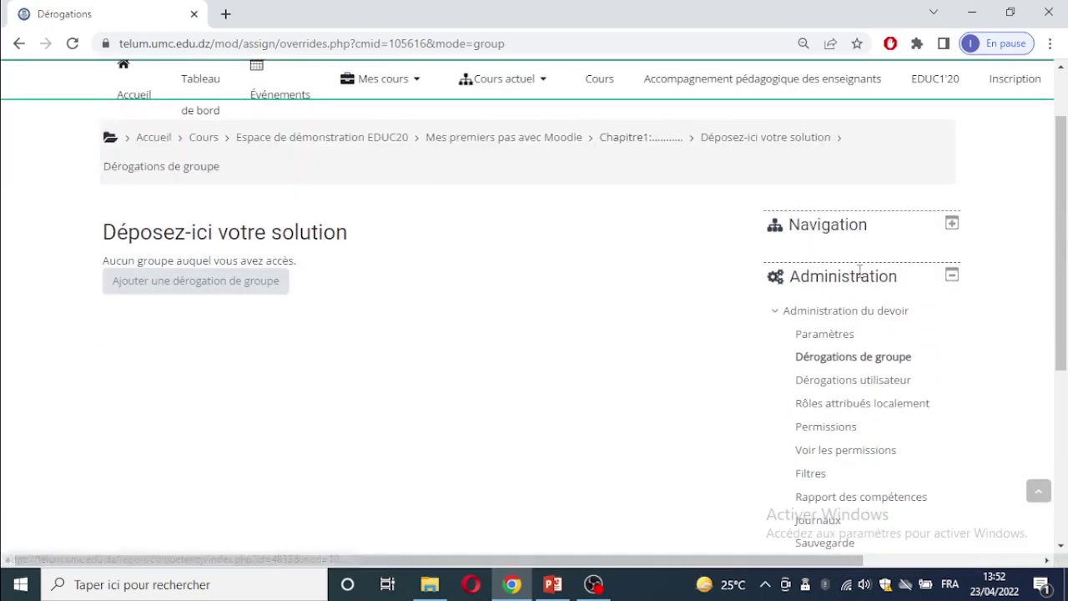
pyautogui.scroll(-4, 883, 340)
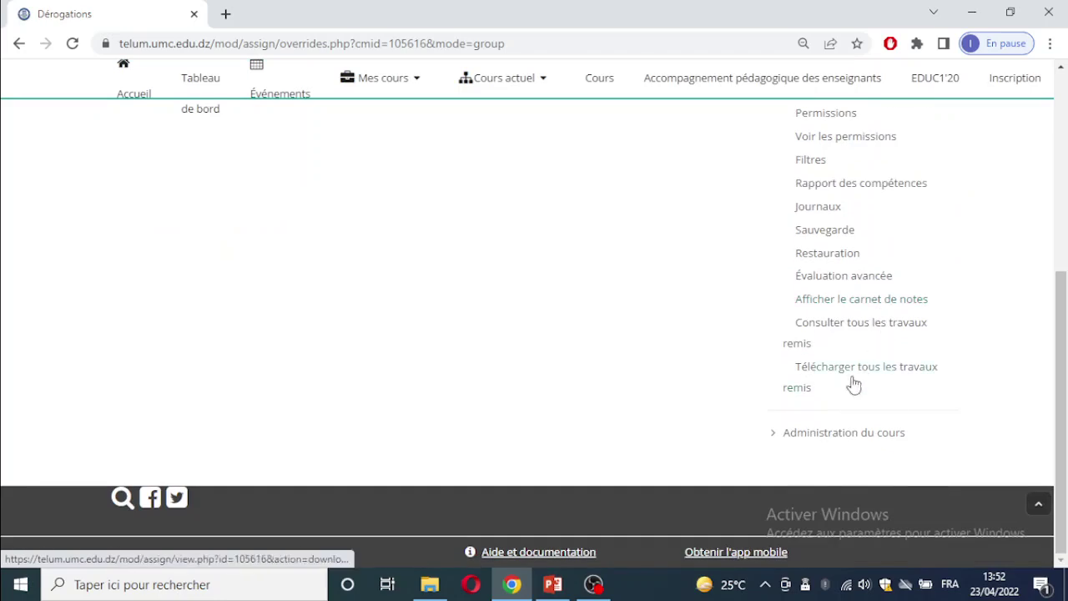
pyautogui.click(810, 435)
pyautogui.scroll(-2, 885, 438)
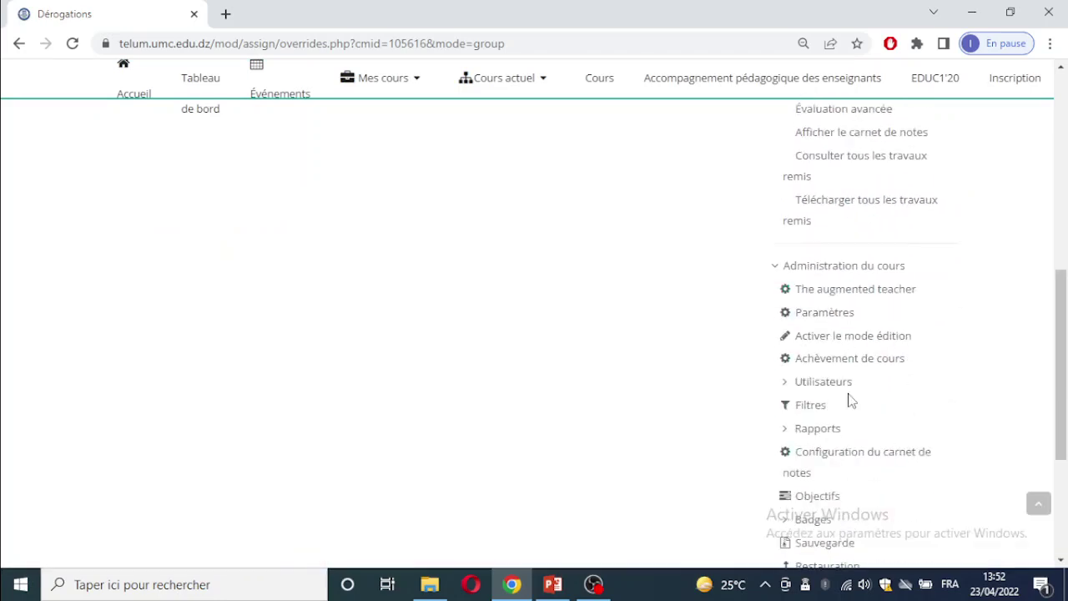
pyautogui.click(839, 385)
pyautogui.click(845, 463)
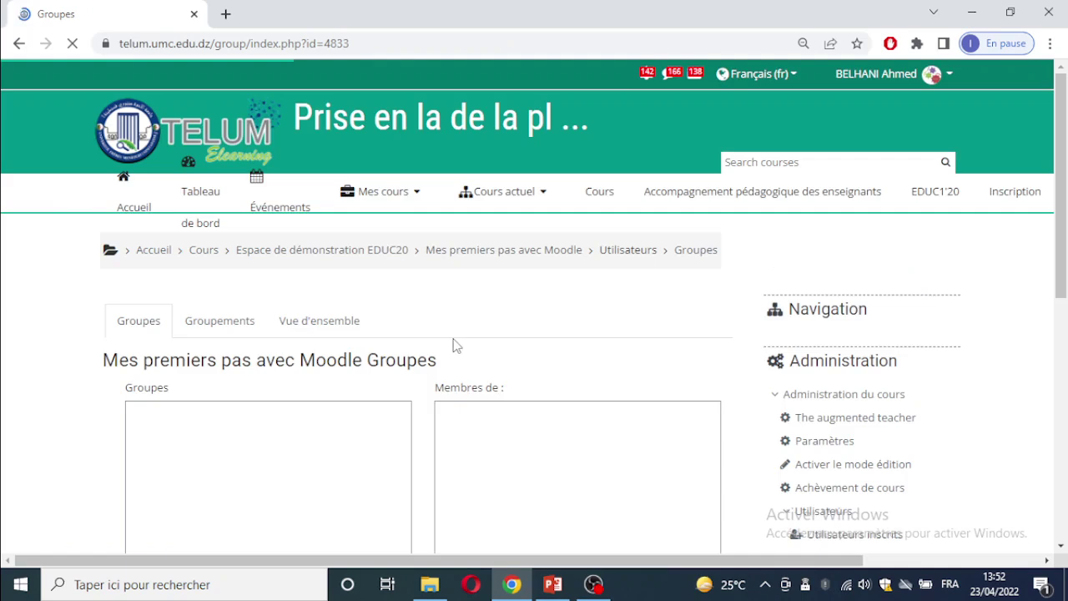
# Step: Create a course group named groupe1, leaving its other settings at their defaults
pyautogui.scroll(-6, 453, 351)
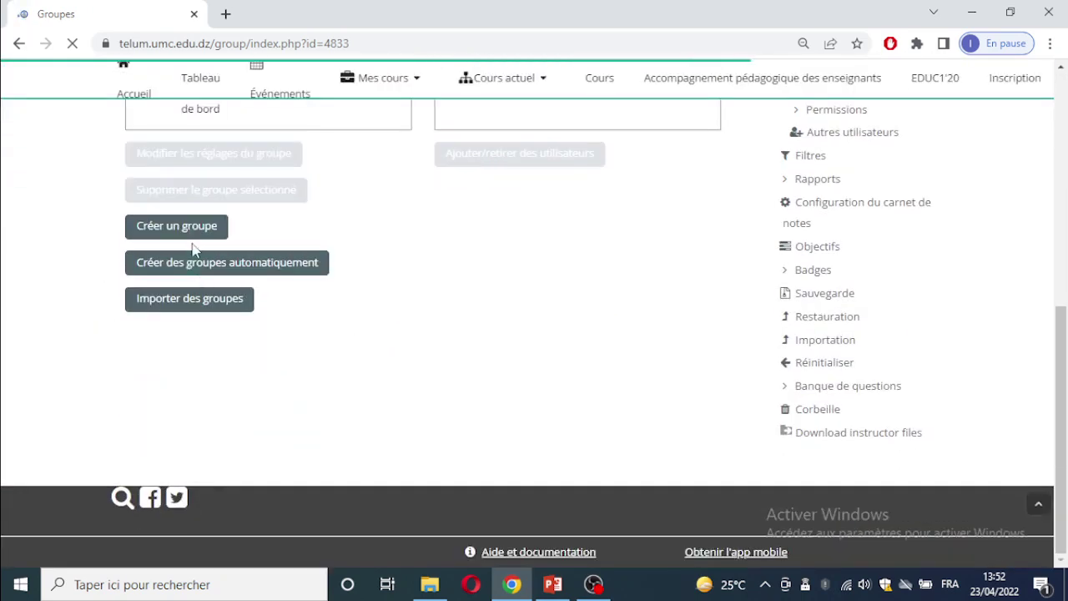
pyautogui.click(193, 237)
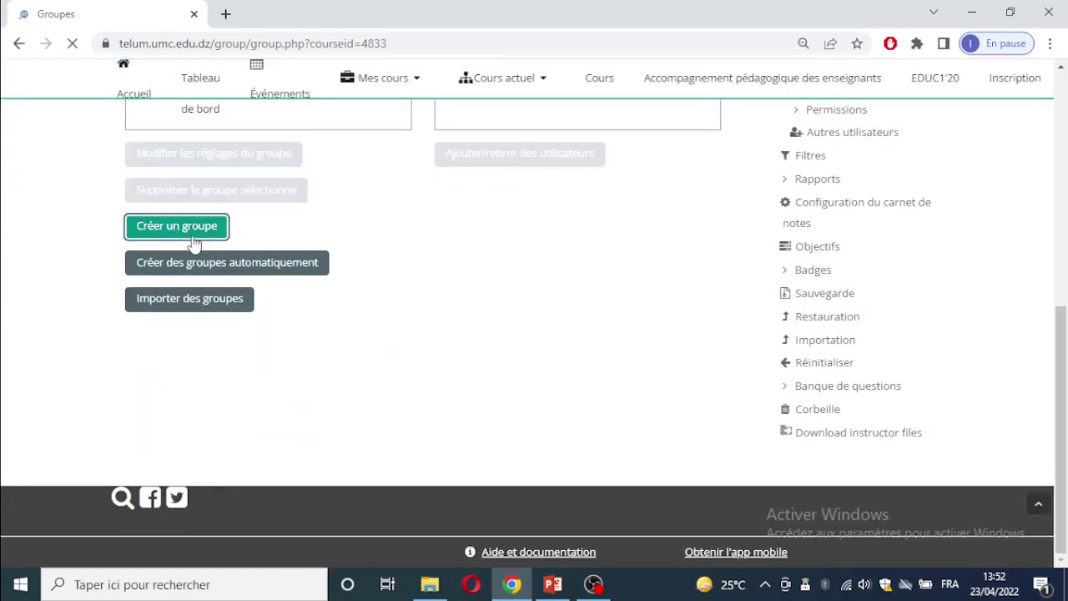
pyautogui.click(300, 380)
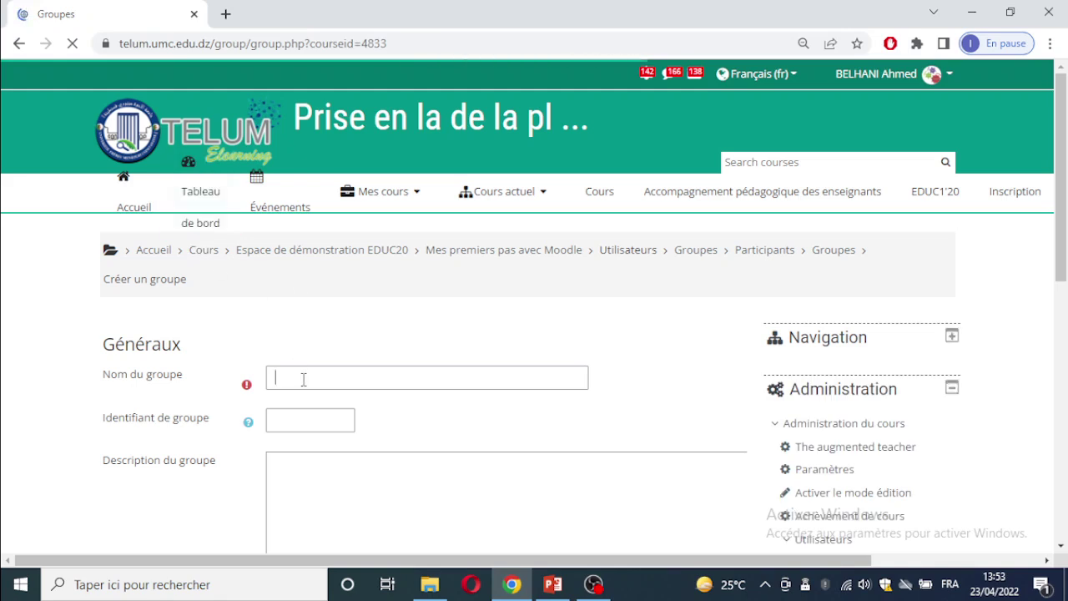
pyautogui.write('grouoe')
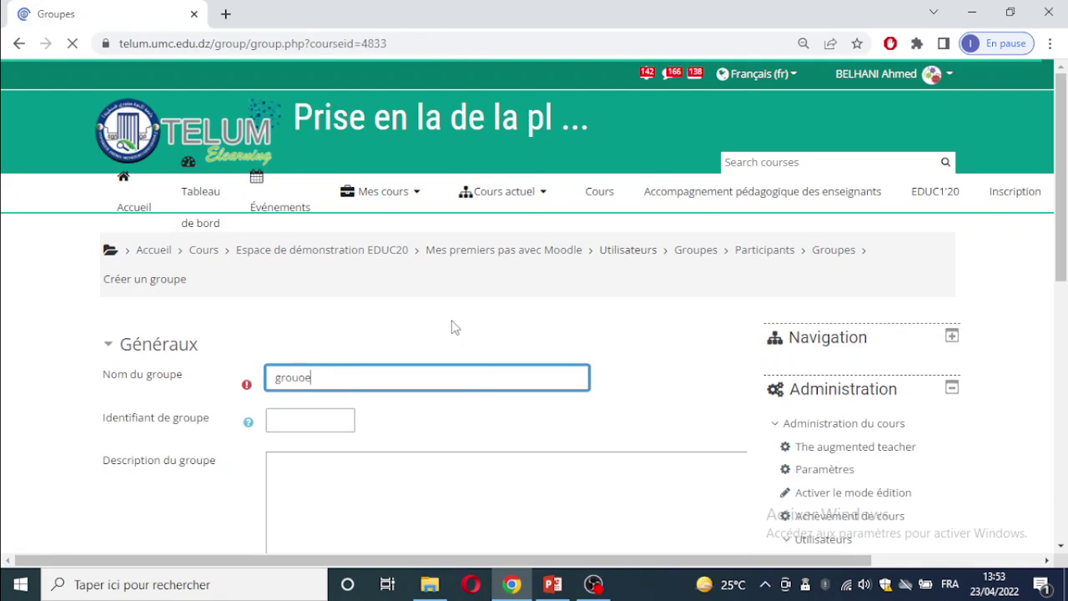
pyautogui.click(473, 386)
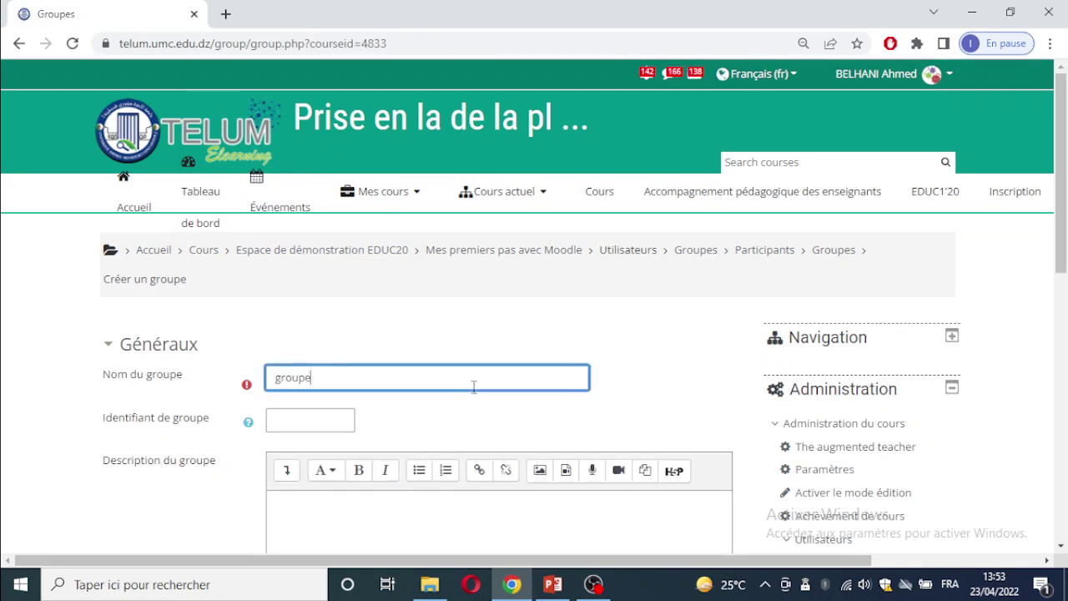
pyautogui.write('1')
pyautogui.scroll(-5, 376, 420)
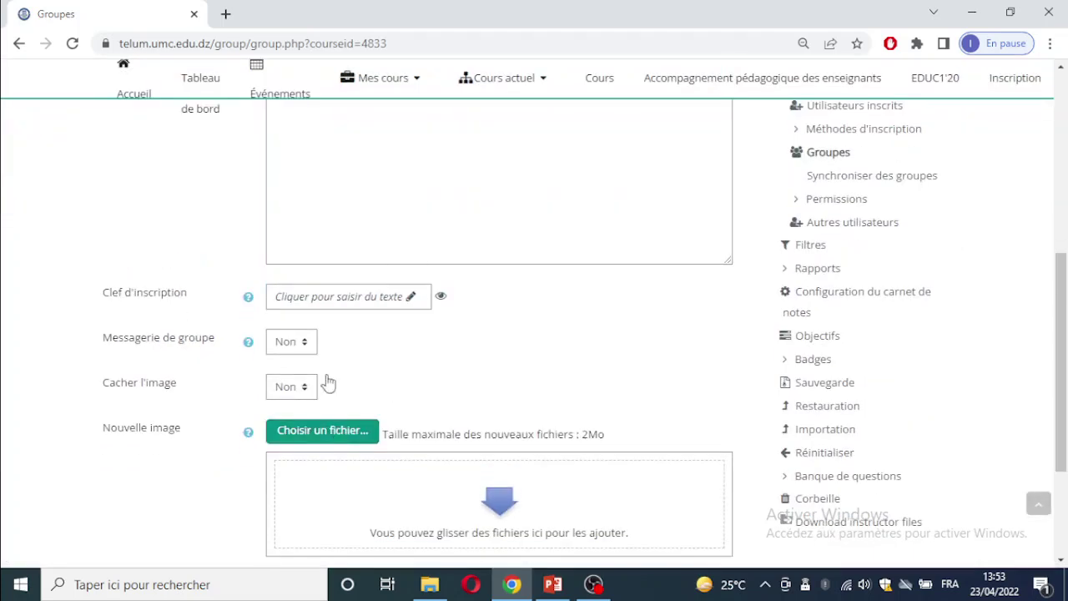
pyautogui.scroll(-2, 351, 384)
pyautogui.click(351, 419)
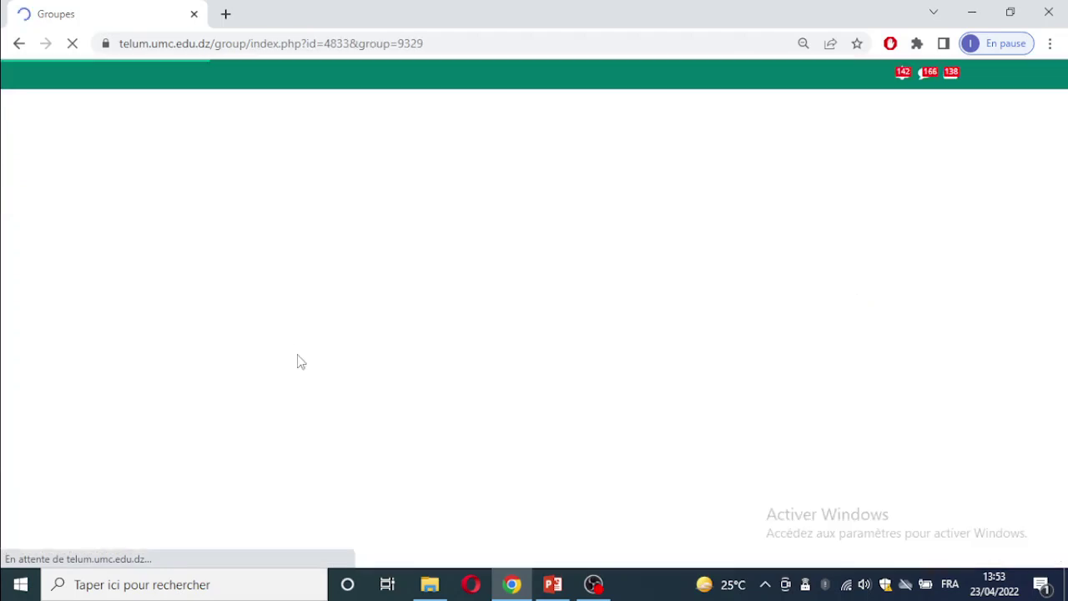
# Step: Create a second course group named groupe2, leaving its other settings at their defaults
pyautogui.scroll(-5, 288, 338)
pyautogui.scroll(-1, 194, 360)
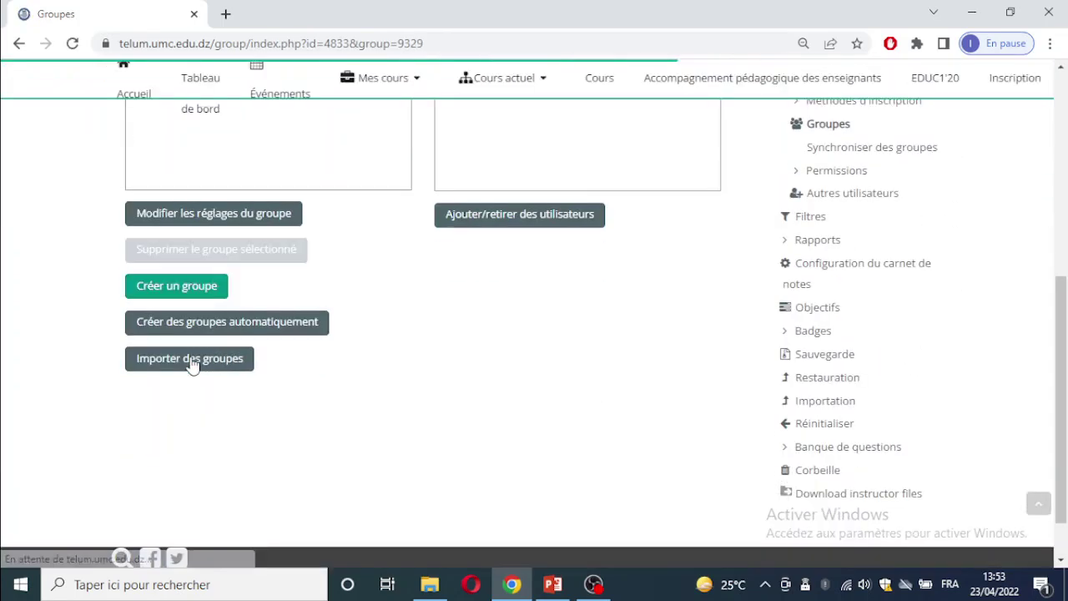
pyautogui.click(188, 299)
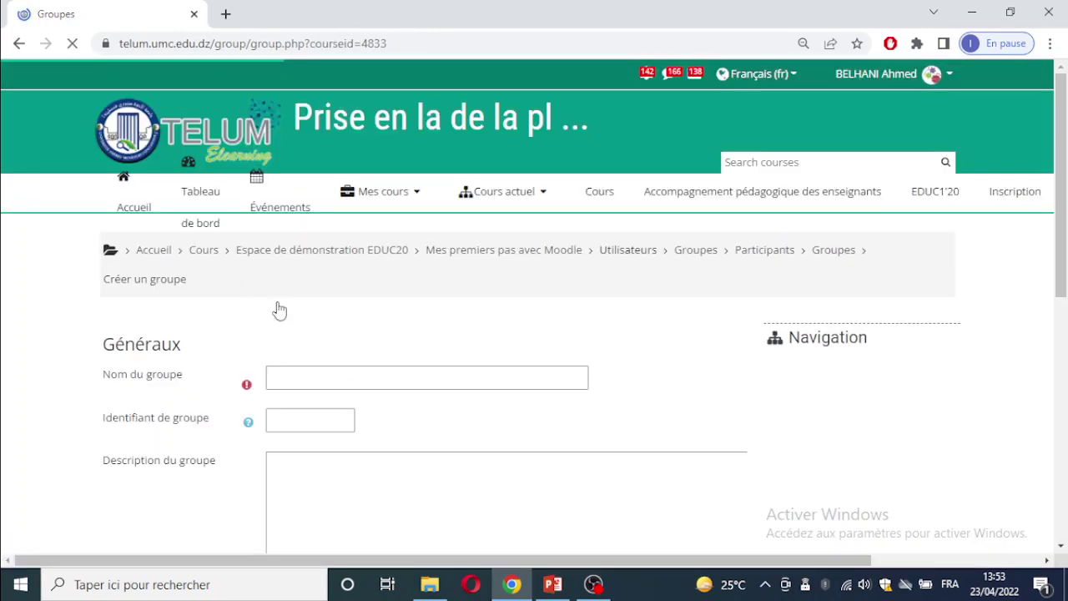
pyautogui.click(337, 376)
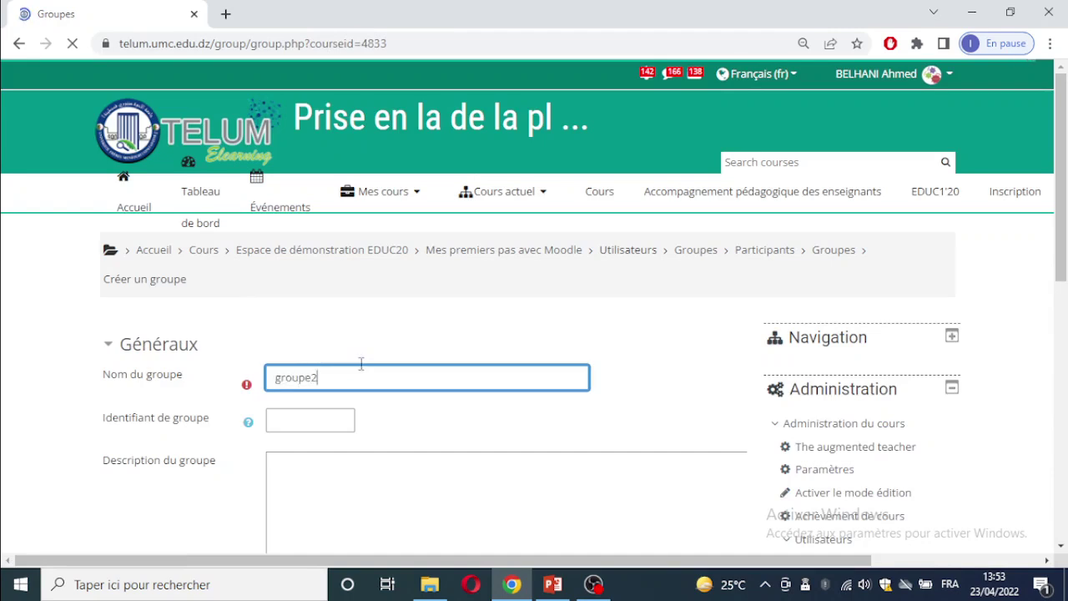
pyautogui.scroll(-10, 317, 367)
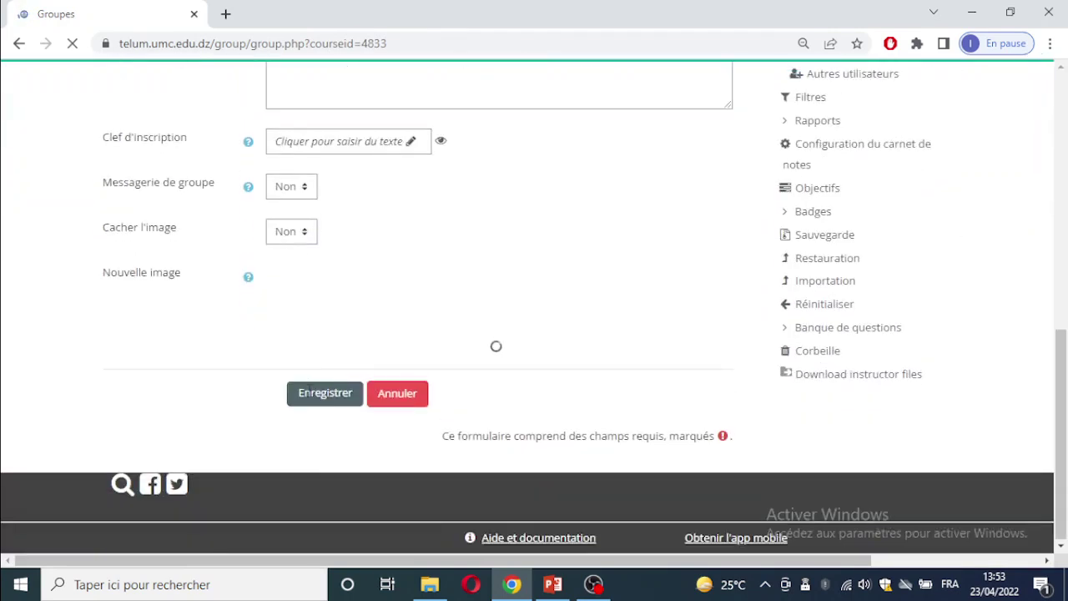
pyautogui.click(309, 426)
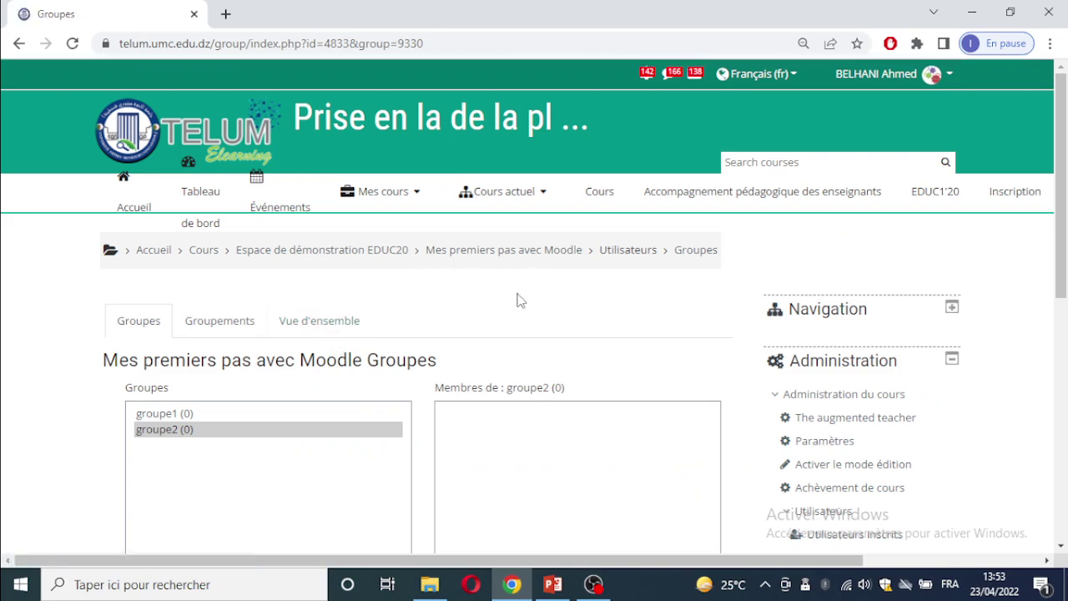
# Step: Return from the Groupes page to the main page of the course Mes premiers pas avec Moodle
pyautogui.scroll(-3, 517, 300)
pyautogui.scroll(3, 515, 315)
pyautogui.hotkey('ctrl', '+')
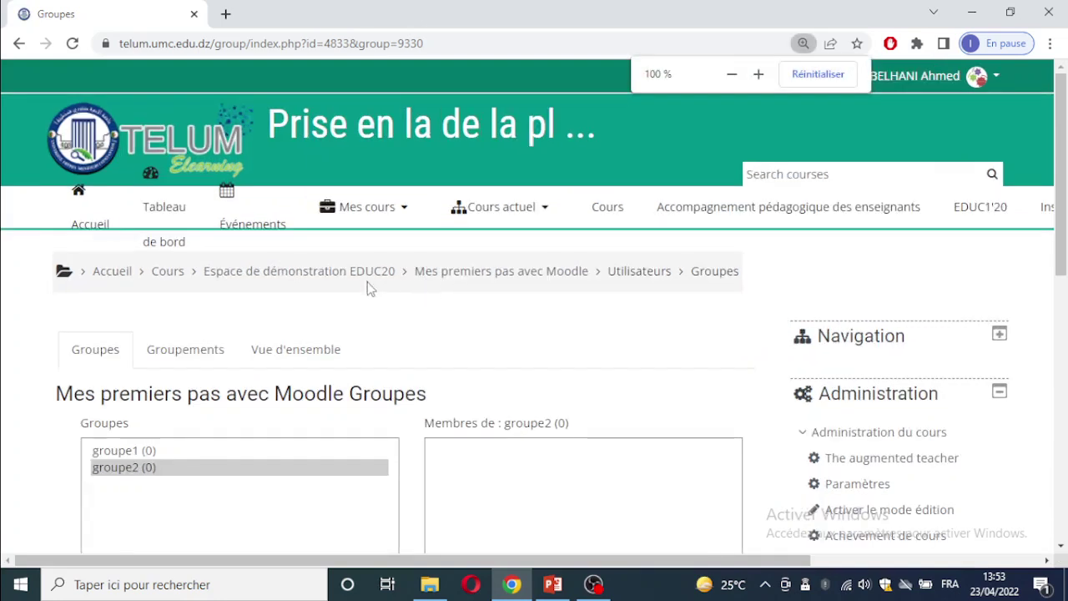
pyautogui.hotkey('ctrl', '+')
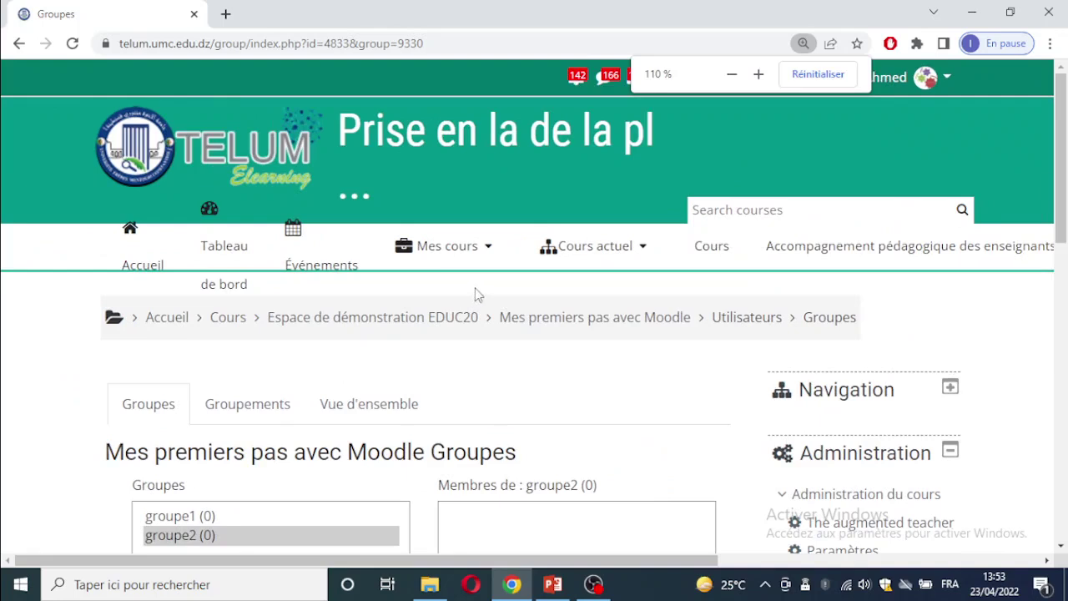
pyautogui.click(530, 326)
pyautogui.hotkey('ctrl', '-')
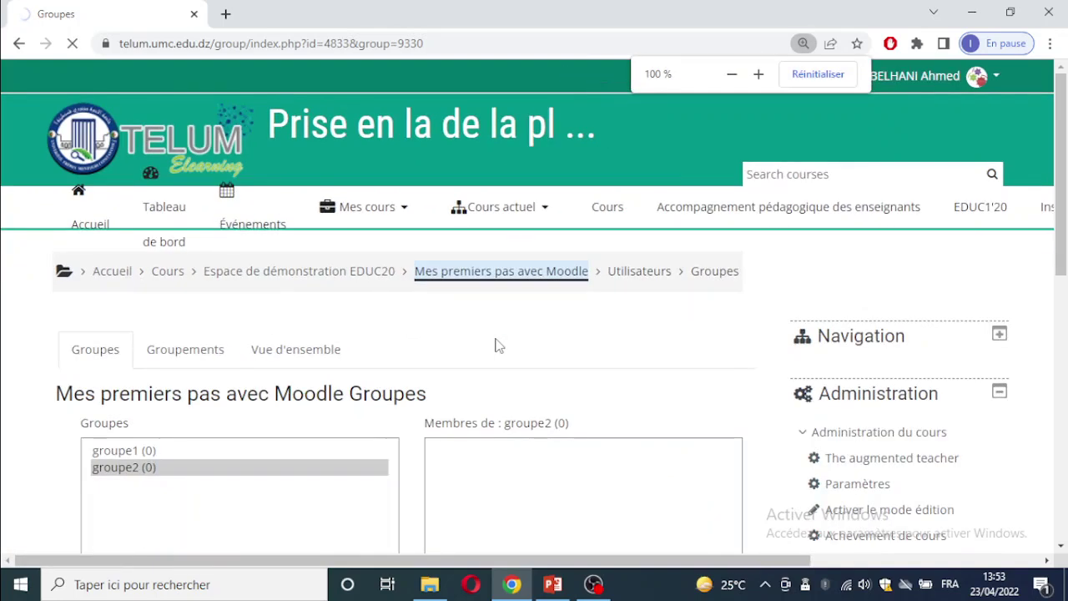
pyautogui.hotkey('ctrl', '-')
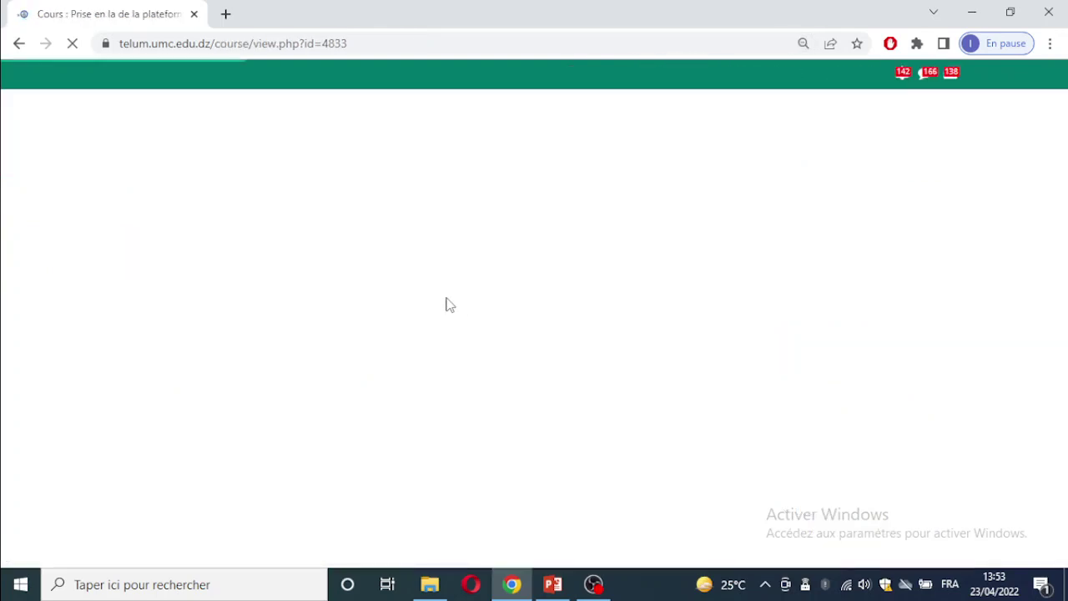
# Step: Open the Chapitre1 assignment "Déposez-ici votre solution" and go to its group overrides page
pyautogui.scroll(-15, 446, 305)
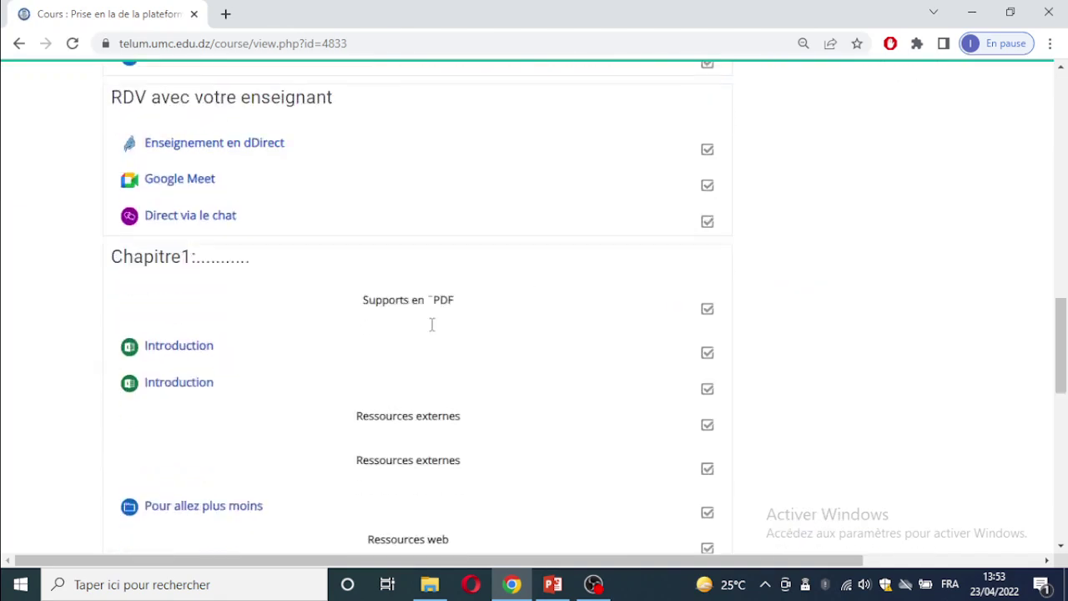
pyautogui.scroll(-4, 403, 317)
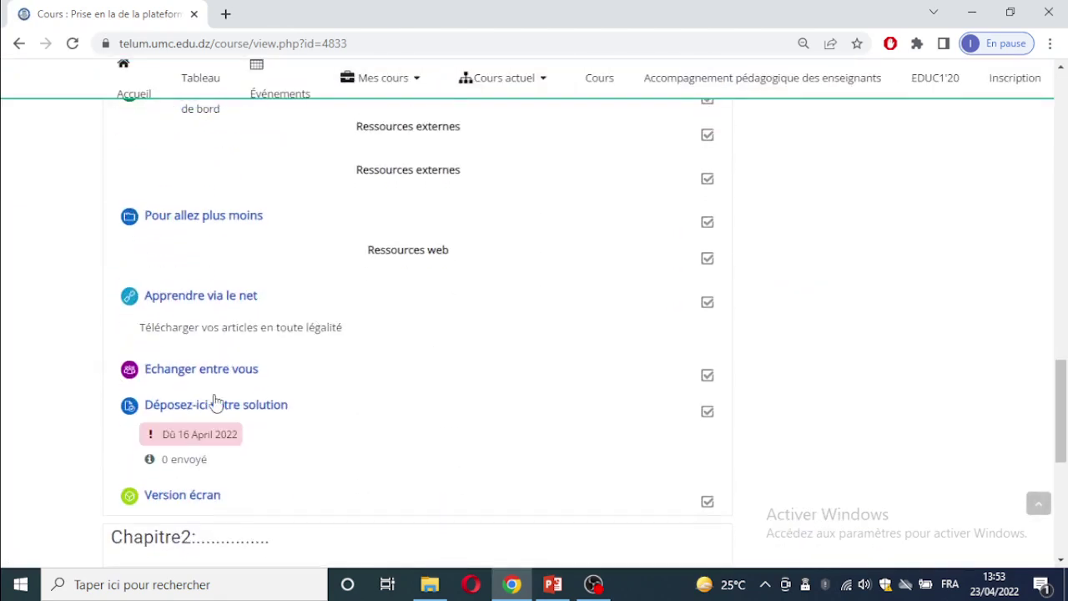
pyautogui.click(216, 405)
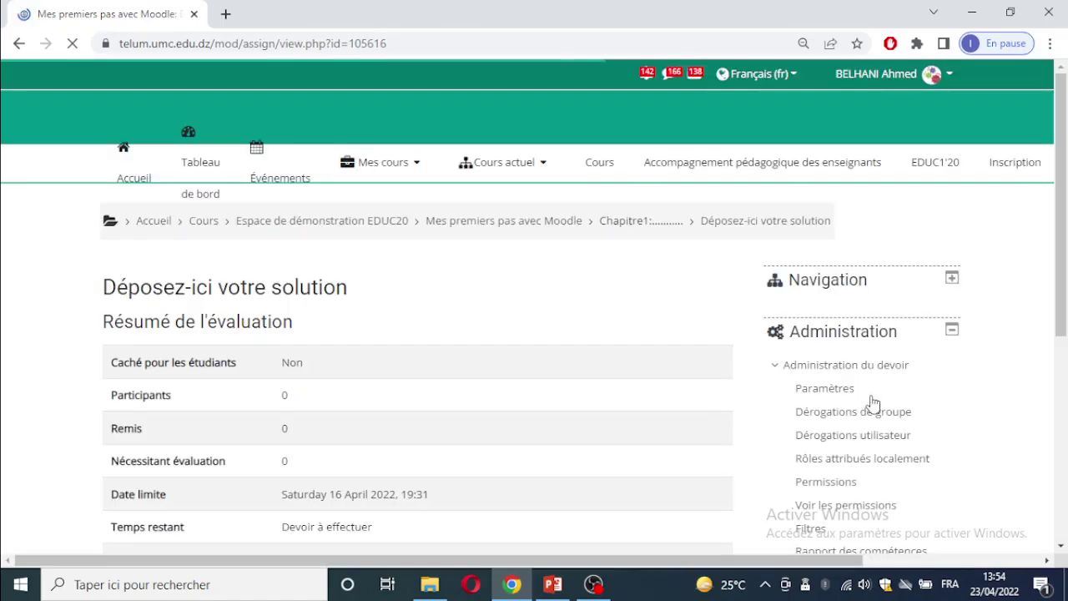
pyautogui.click(861, 423)
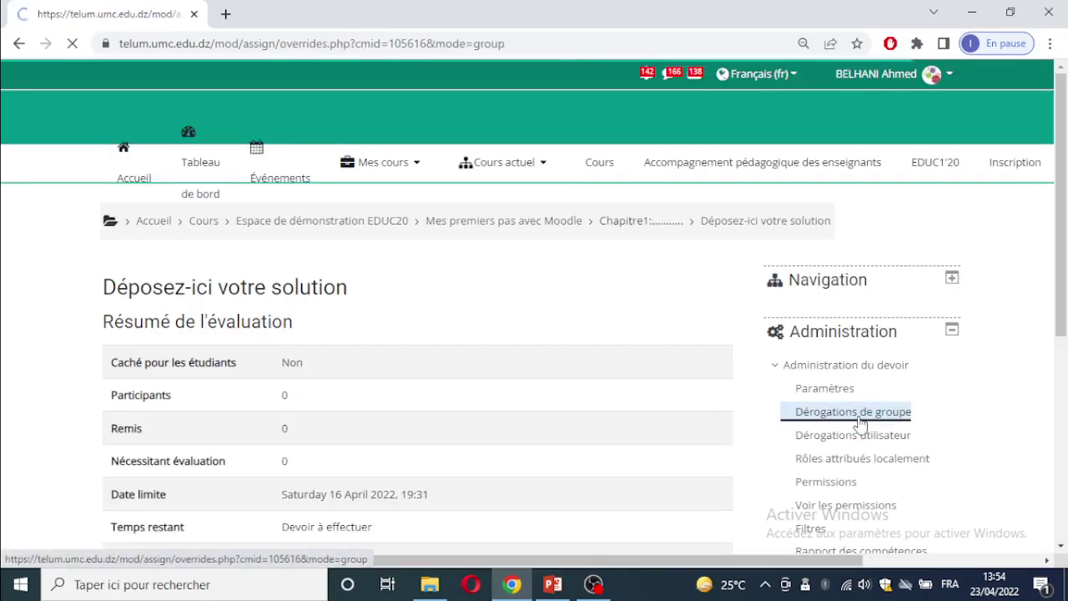
# Step: Start a new group override for the assignment and select groupe2 as its group
pyautogui.scroll(-2, 460, 348)
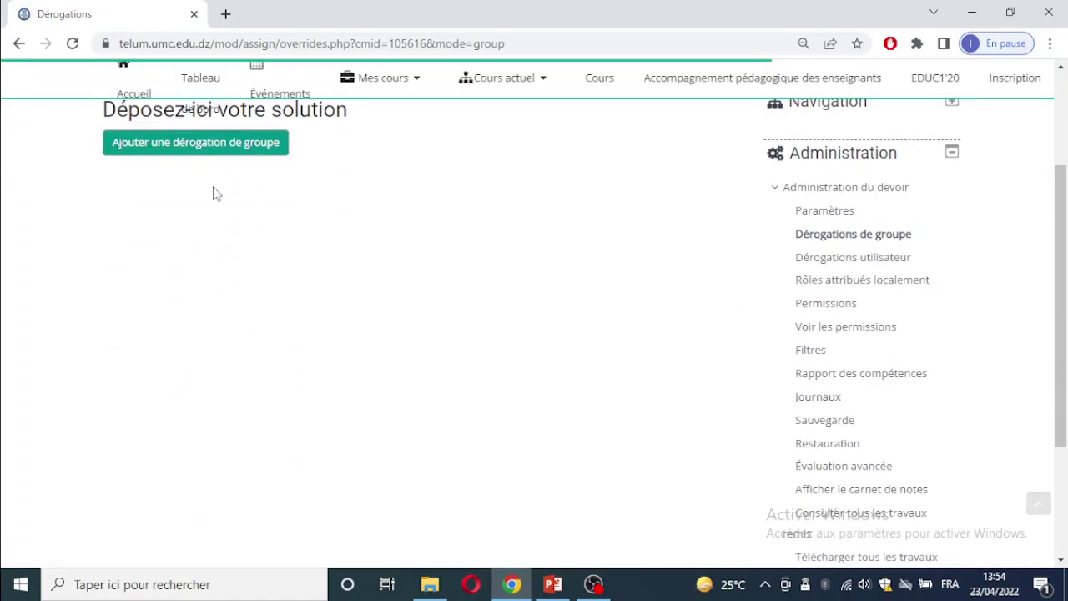
pyautogui.scroll(2, 270, 343)
pyautogui.click(232, 279)
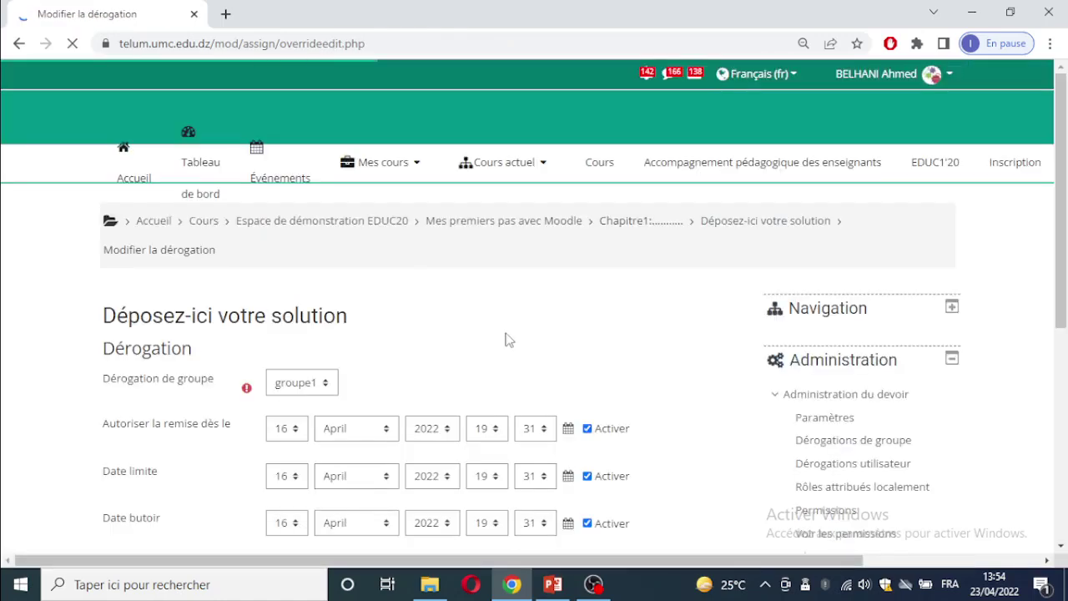
pyautogui.scroll(-1, 506, 339)
pyautogui.click(289, 307)
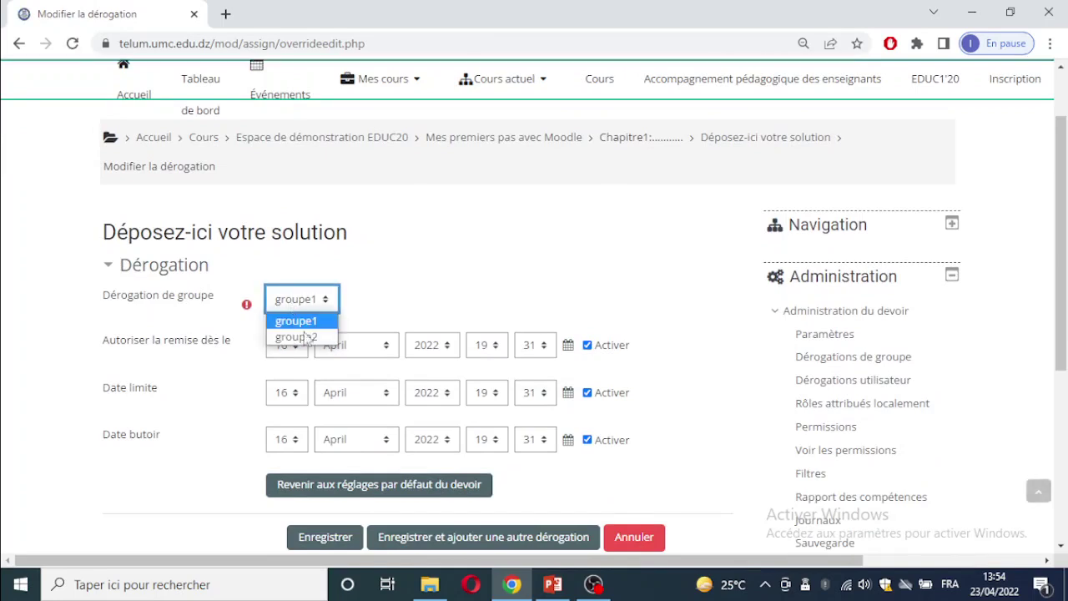
pyautogui.click(309, 338)
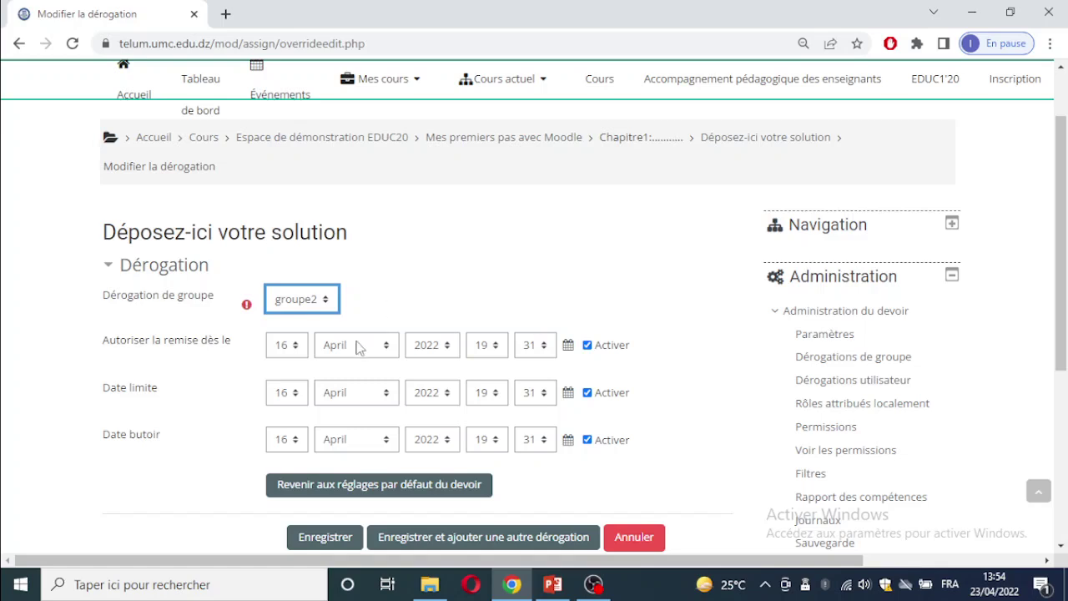
# Step: Set the override's submission start day to 23 and its due date day to 24 April 2022
pyautogui.click(287, 346)
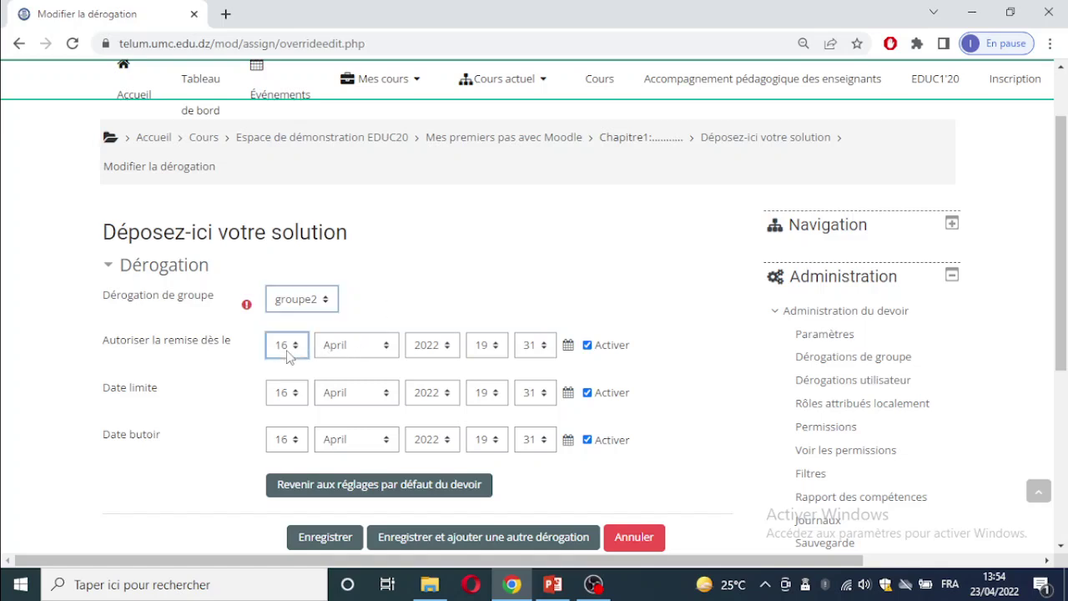
pyautogui.scroll(-2, 300, 317)
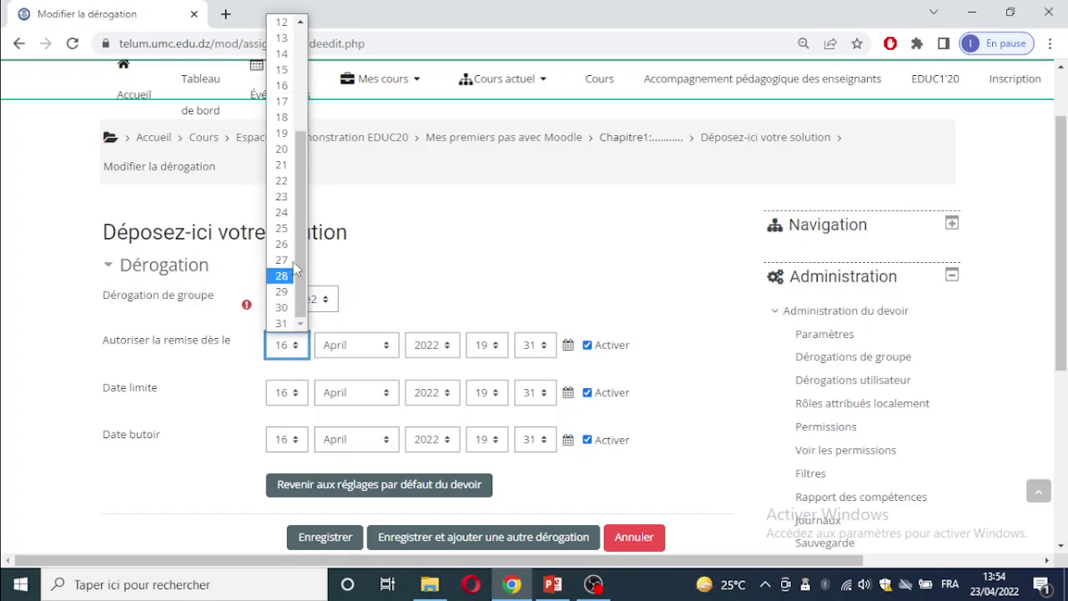
pyautogui.click(282, 196)
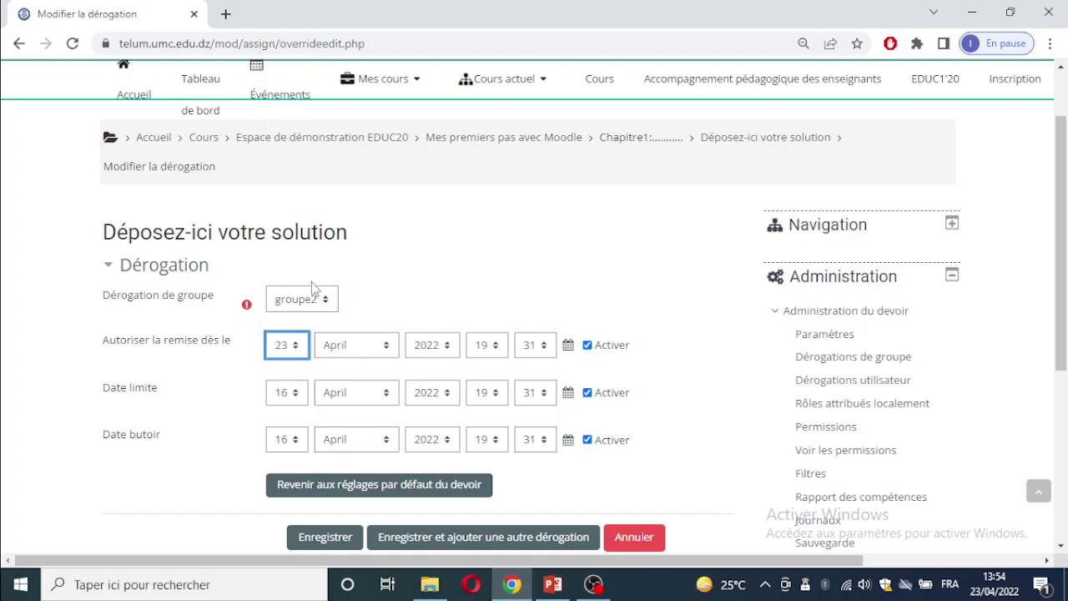
pyautogui.click(287, 392)
pyautogui.scroll(-2, 282, 230)
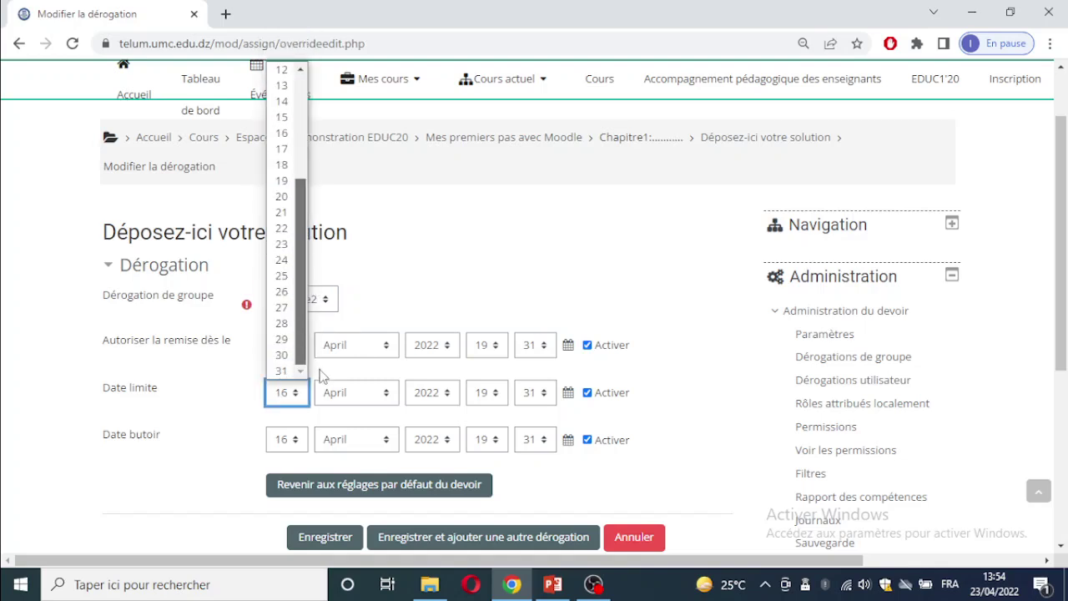
pyautogui.click(282, 260)
# Step: Set the override's cut-off day to 25 April 2022 and save it without adding another override
pyautogui.click(292, 435)
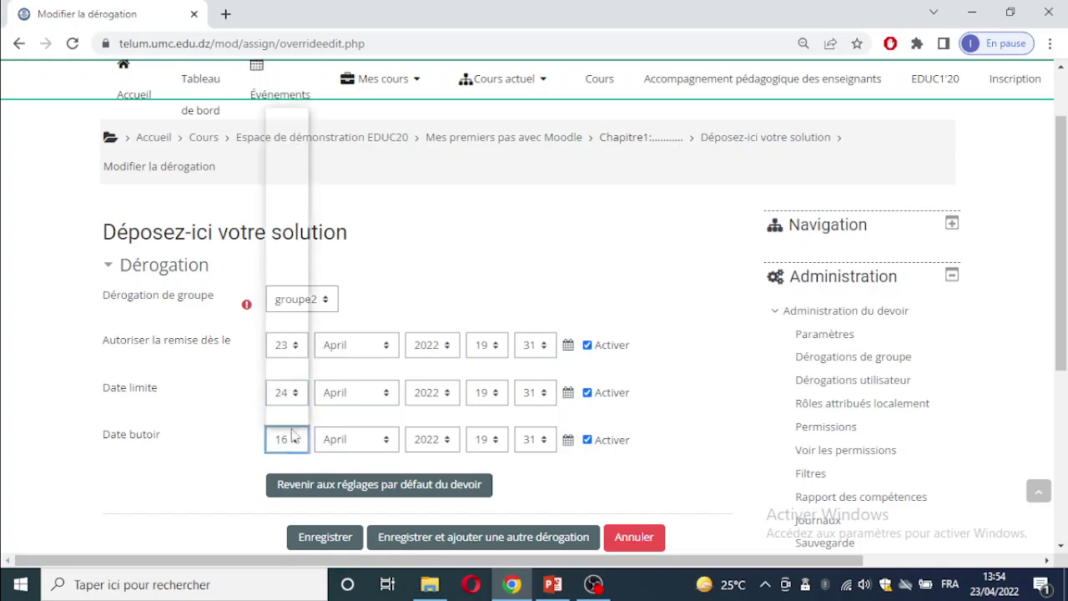
pyautogui.scroll(-2, 284, 251)
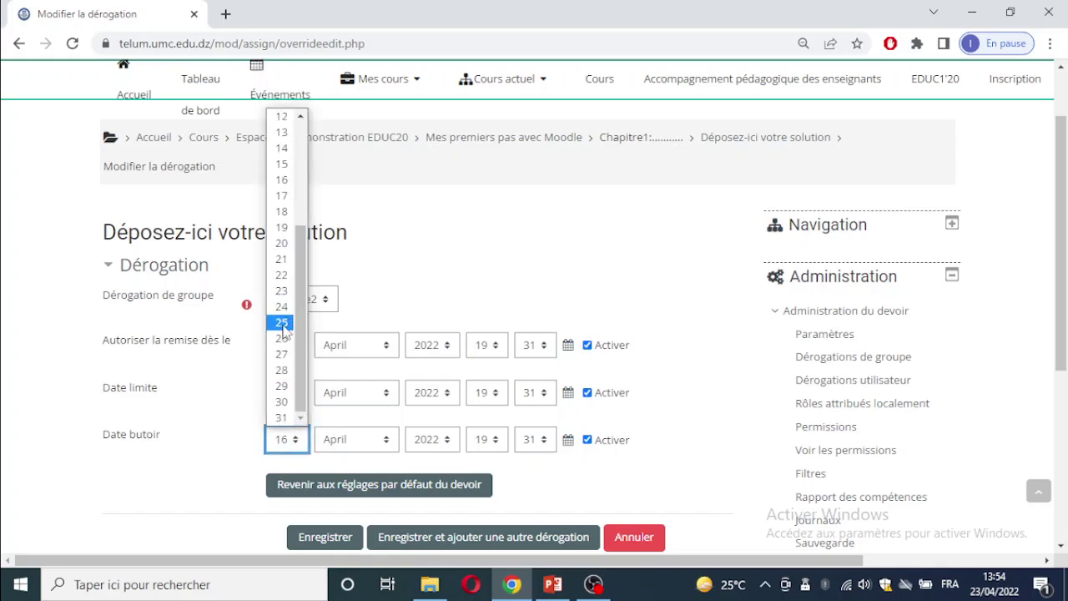
pyautogui.click(282, 323)
pyautogui.scroll(-2, 467, 389)
pyautogui.click(324, 343)
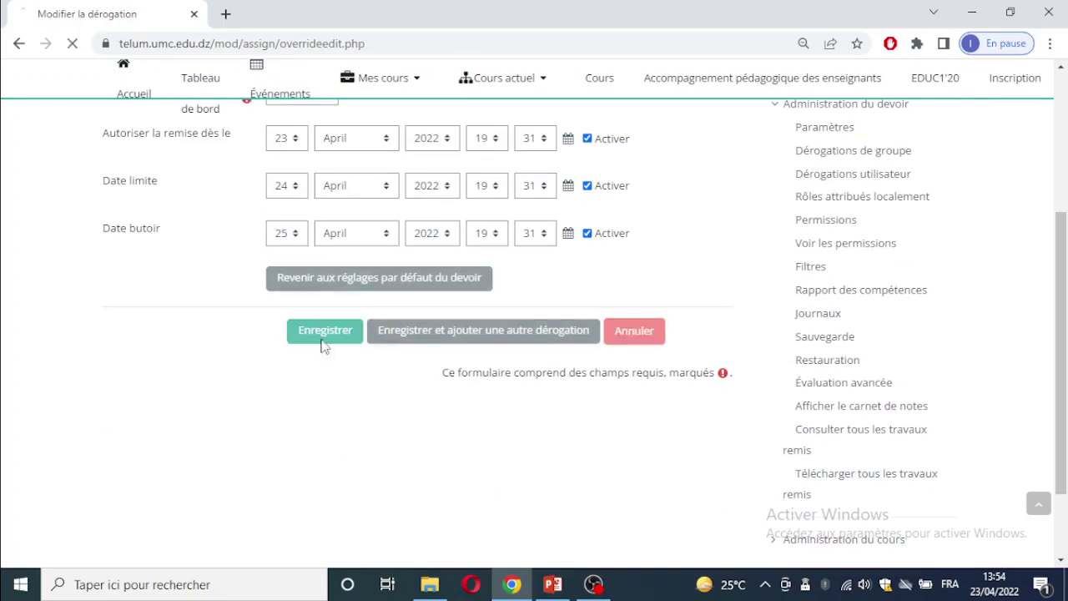